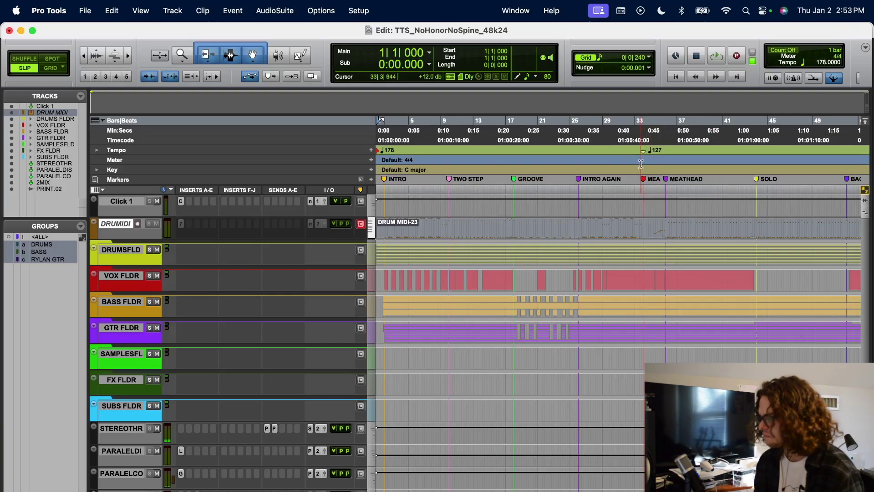
Review the song arrangement along the timeline from the INTRO marker through to the OUTRO marker
scroll(661, 180, "right", 3)
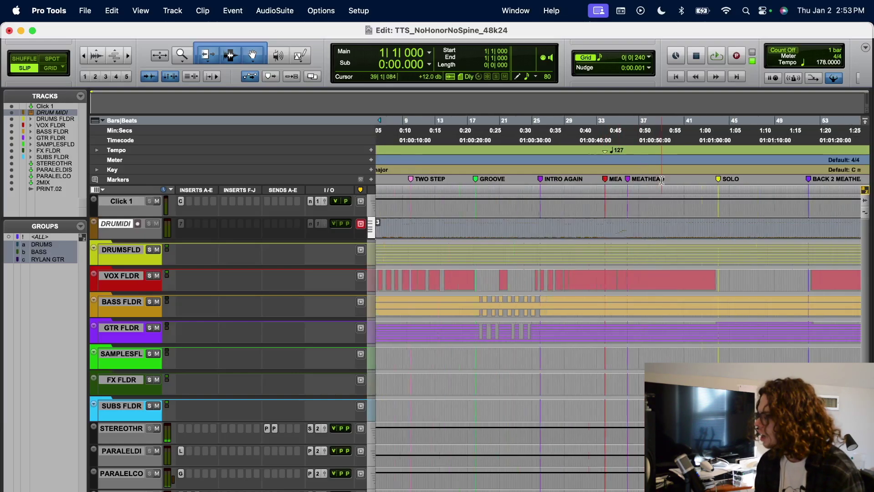
scroll(661, 180, "right", 15)
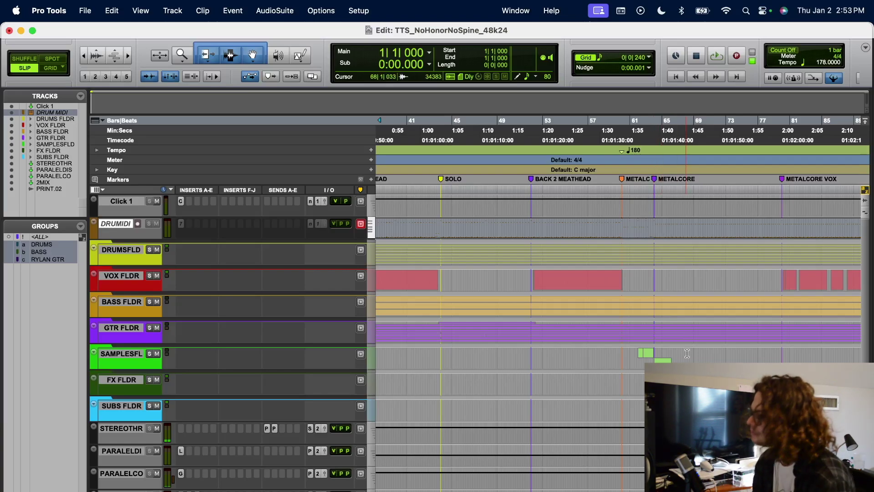
scroll(651, 285, "right", 10)
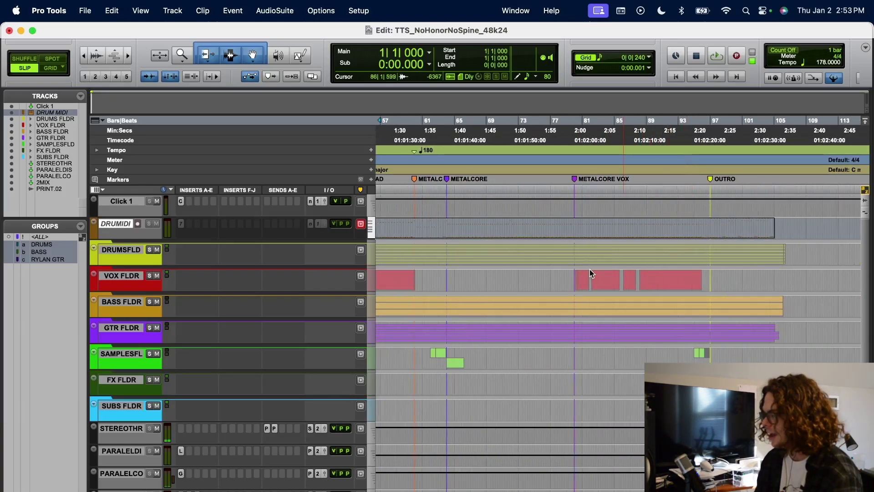
scroll(592, 273, "left", 15)
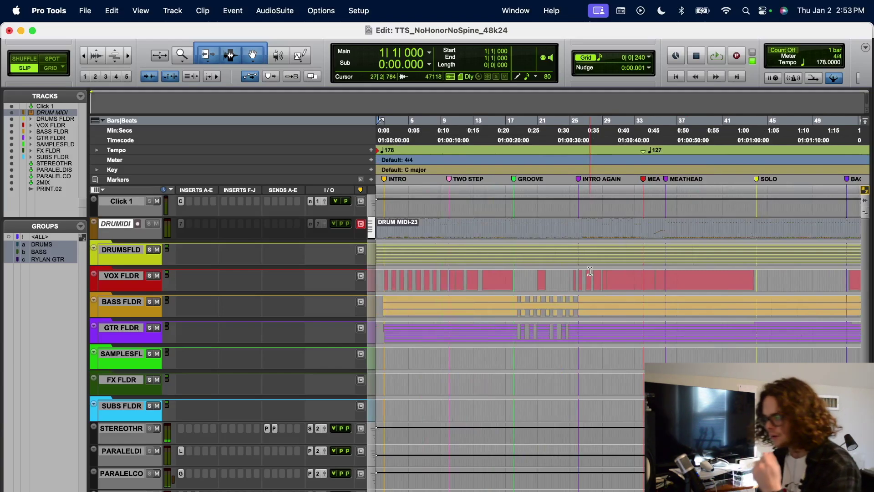
Select the tracks from STEREO THRU through PRINT.02 and enlarge the STEREO THRU track to expose its sends and routing
left_click(116, 250)
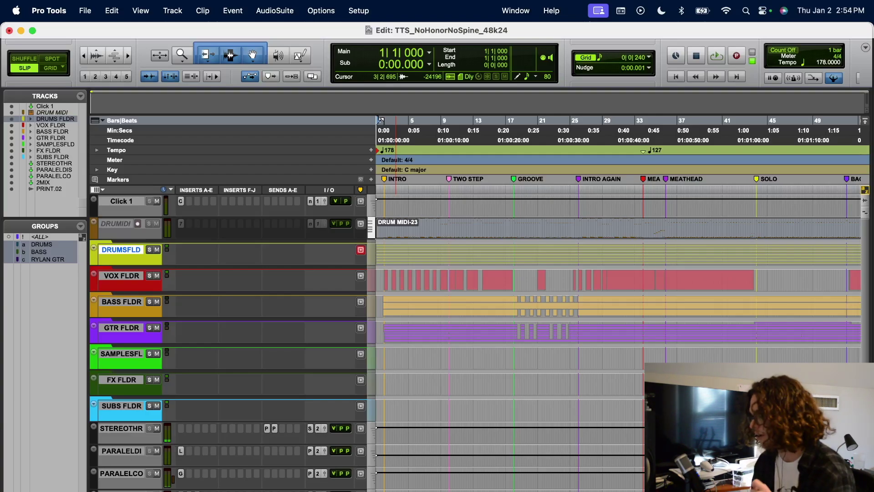
left_click(114, 429)
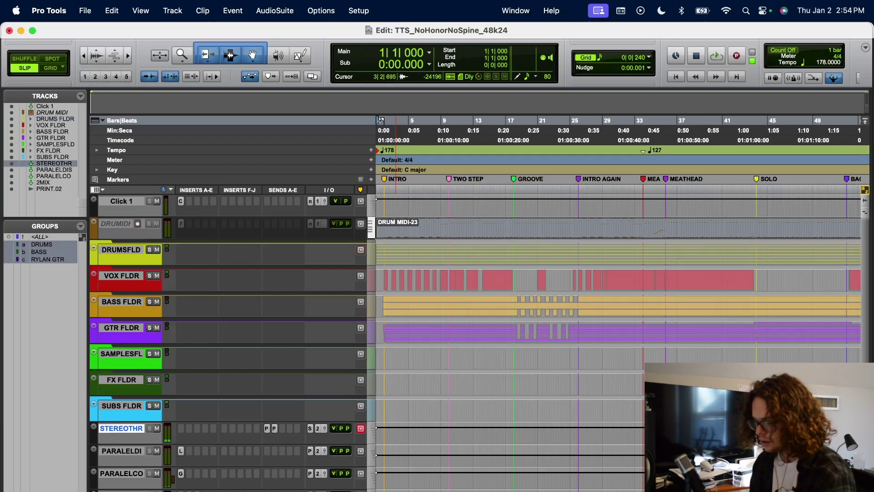
key("shift+semicolon")
key("shift+semicolon")
key("shift+semicolon")
key("shift+semicolon")
left_click_drag(116, 441, 115, 488)
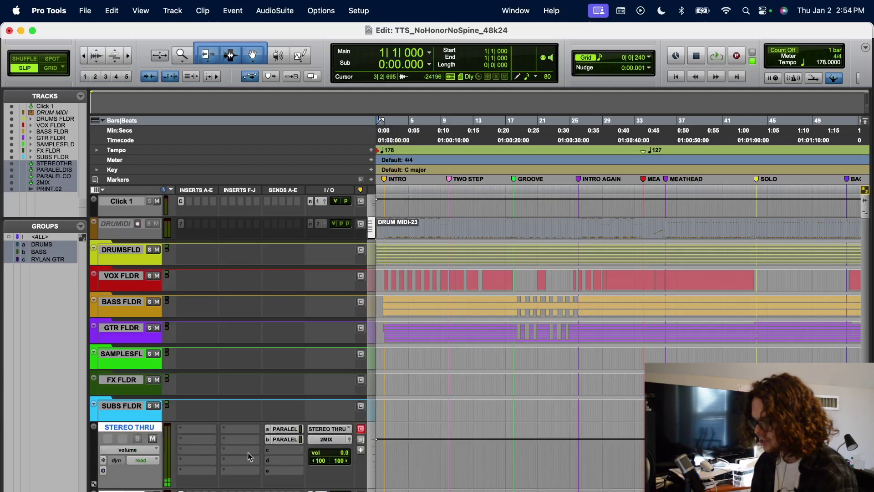
Enlarge the PARALLEL DIST and PARALLEL COMP tracks to expose their inserts, and clear the track selection
scroll(249, 456, "down", 3)
key("super+bracketright")
key("super+bracketright")
key("super+bracketright")
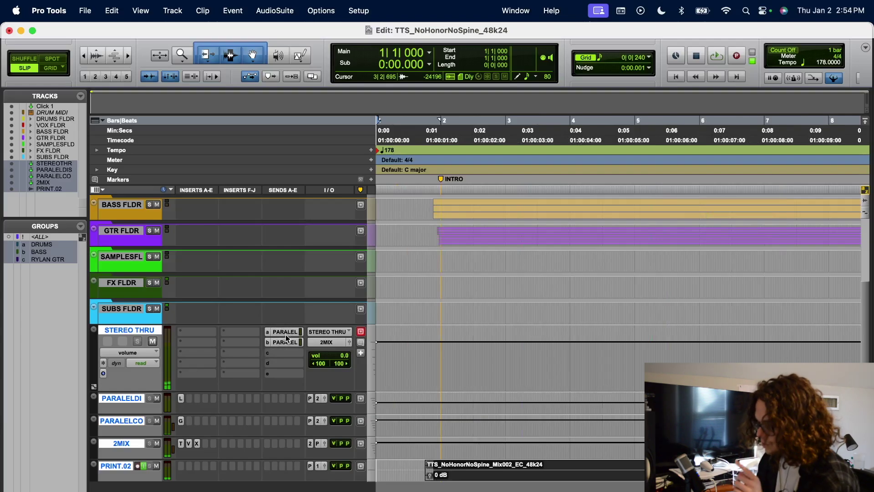
left_click_drag(118, 413, 122, 491)
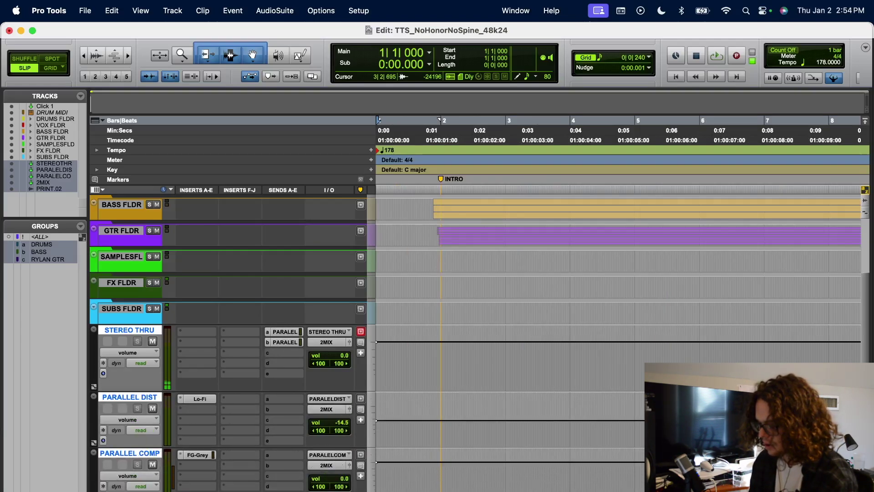
scroll(275, 439, "down", 3)
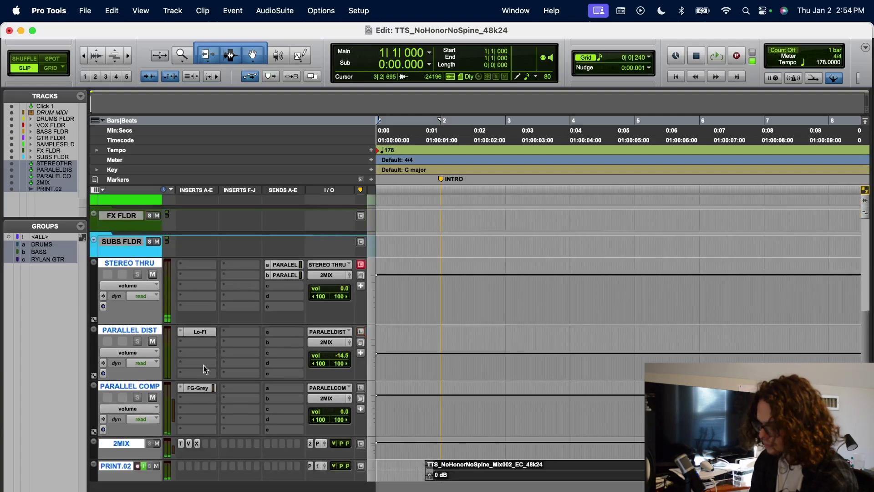
left_click(160, 330)
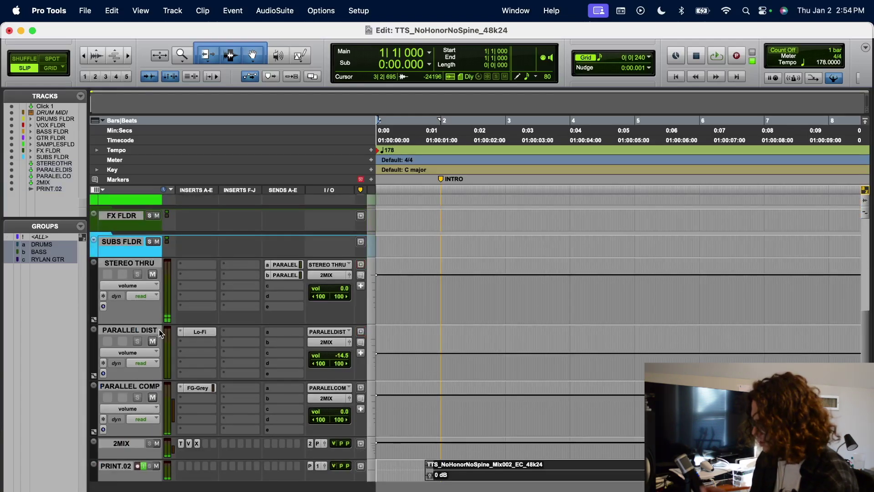
Show the mixer and open both STEREO THRU sends, PARALLEL COMP and PARALLEL DIST, side by side to examine their levels
key("super+equal")
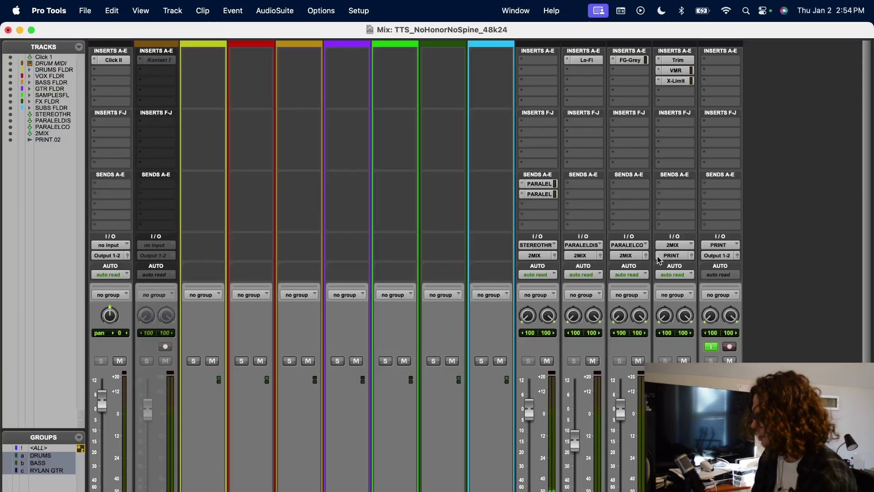
left_click(538, 184)
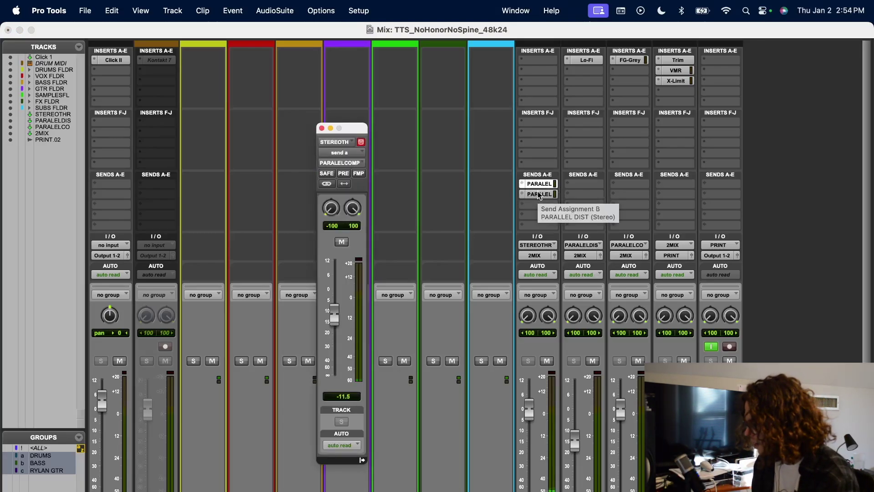
left_click(539, 194)
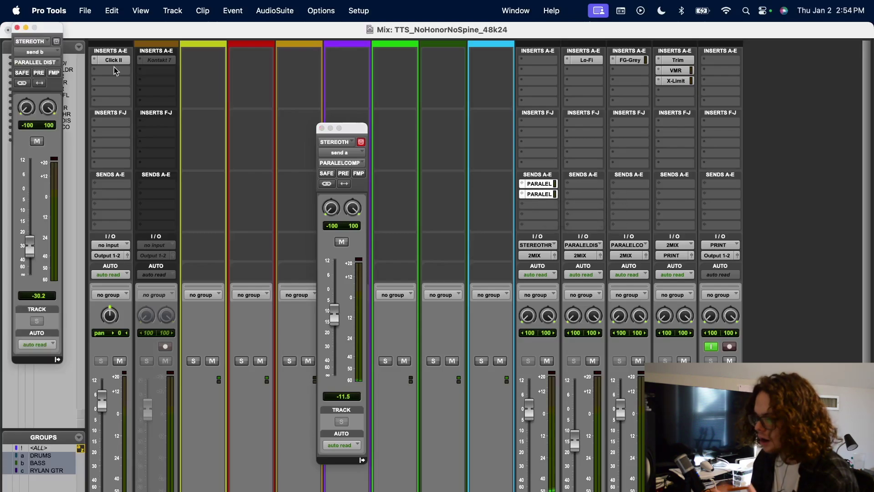
left_click_drag(51, 27, 423, 130)
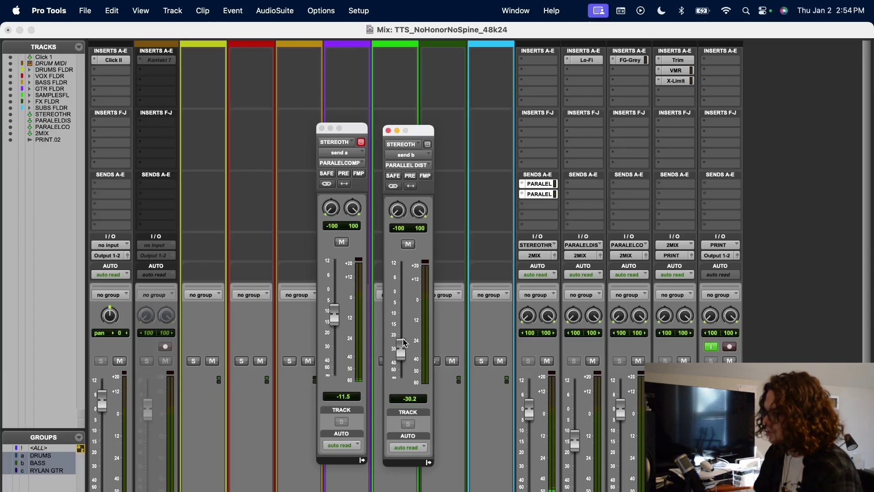
Examine the Lo-Fi settings on PARALLEL DIST and the FG-Grey settings on PARALLEL COMP, closing the plugin and send windows
left_click(589, 60)
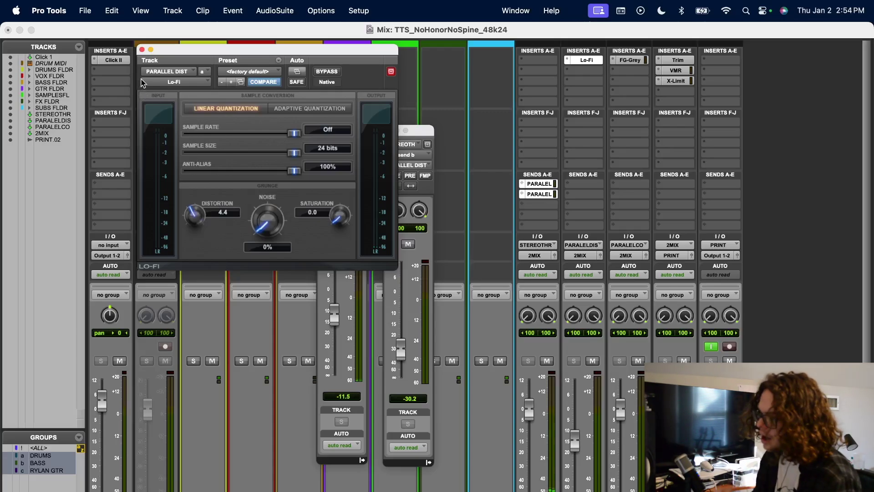
left_click(142, 50)
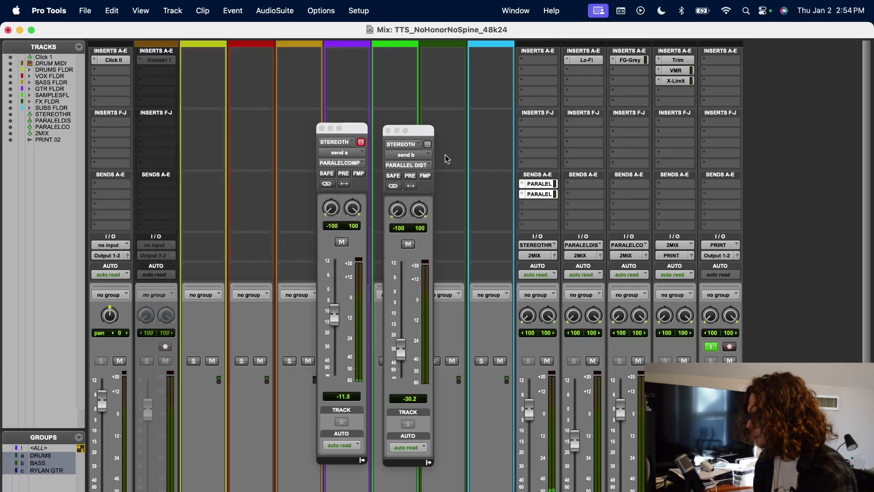
left_click(633, 60)
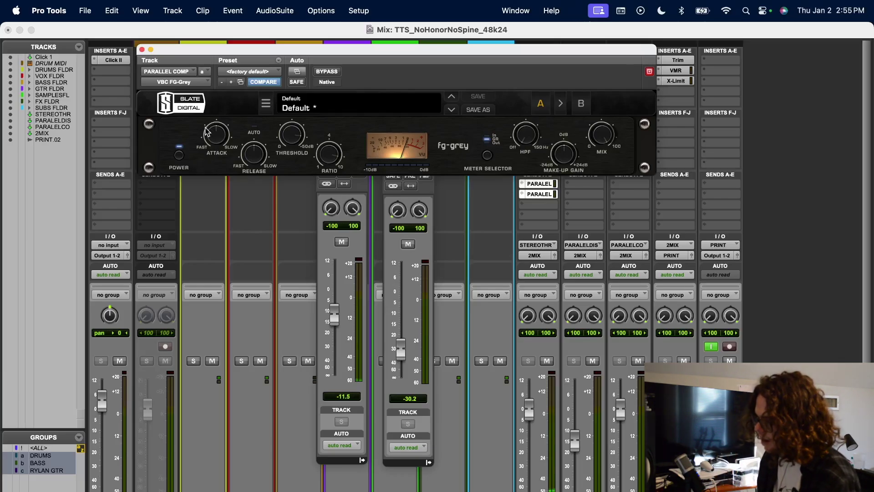
mouse_move(223, 137)
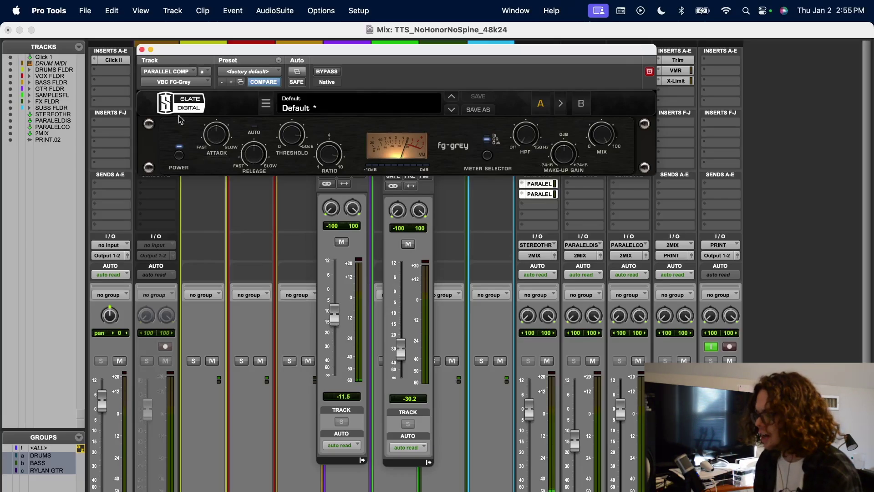
mouse_move(291, 133)
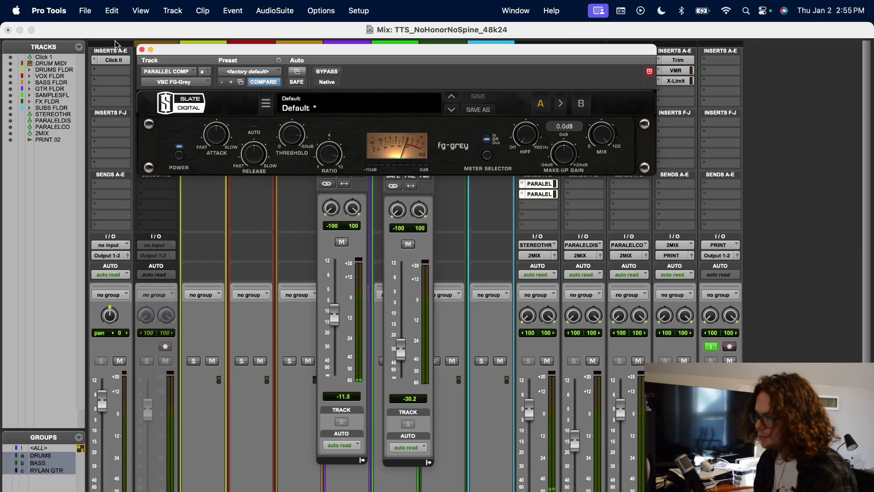
left_click(141, 49)
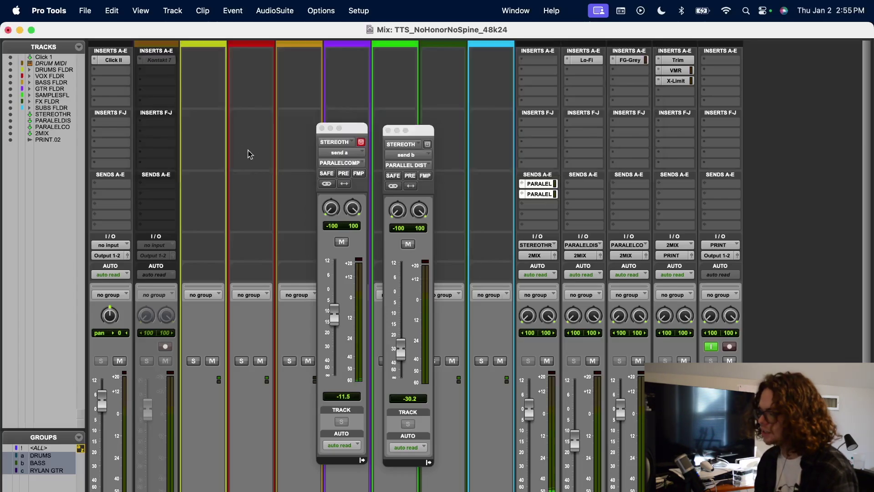
left_click(321, 129)
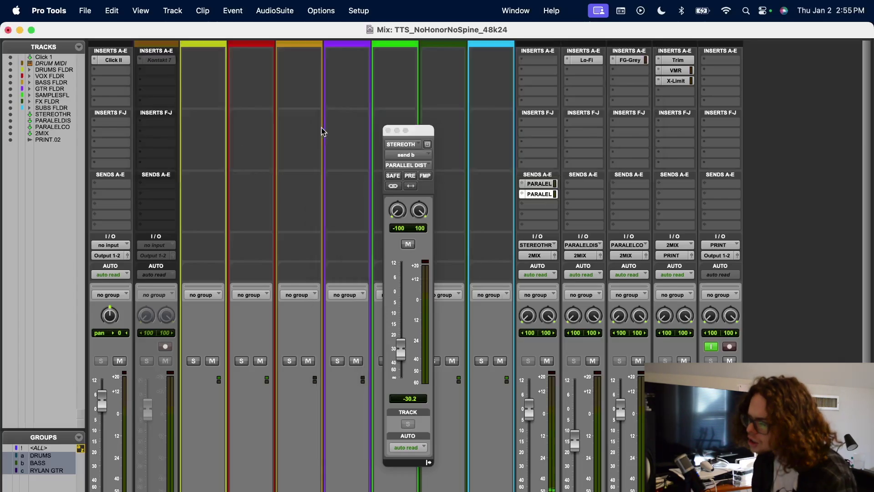
left_click(387, 131)
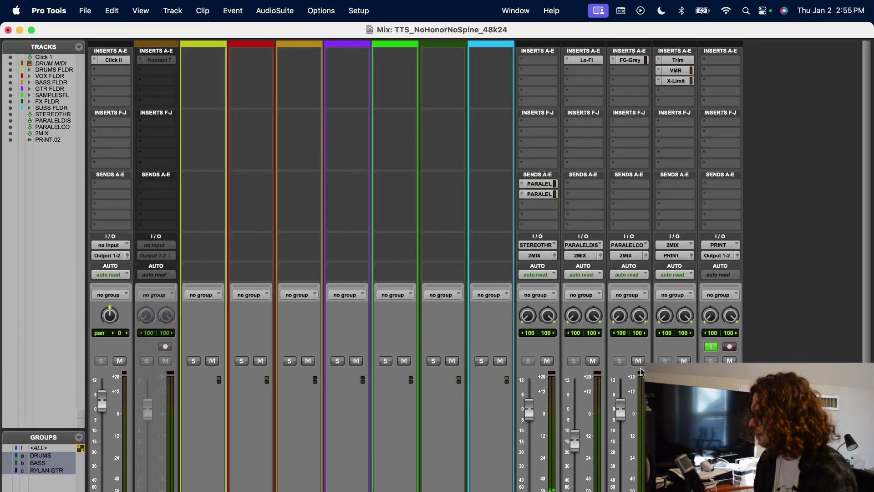
Examine the Trim and Virtual Mix Rack settings on the 2MIX track and close the plugin window
left_click(678, 60)
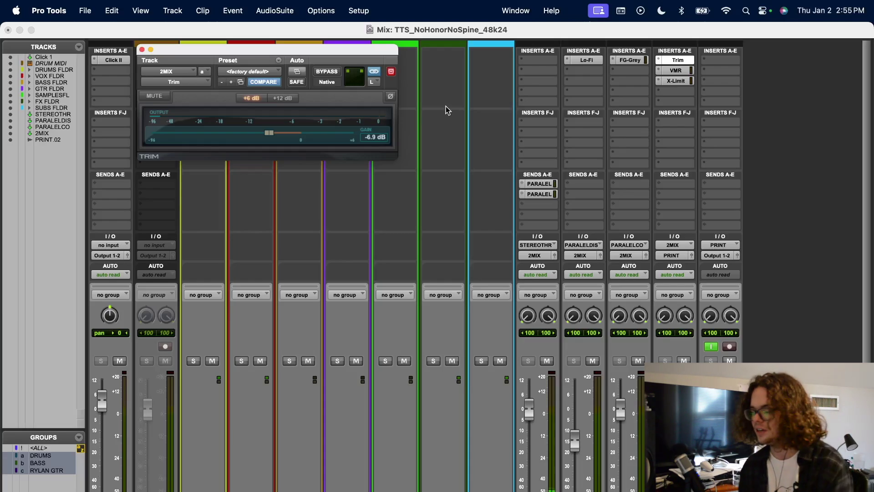
left_click(677, 71)
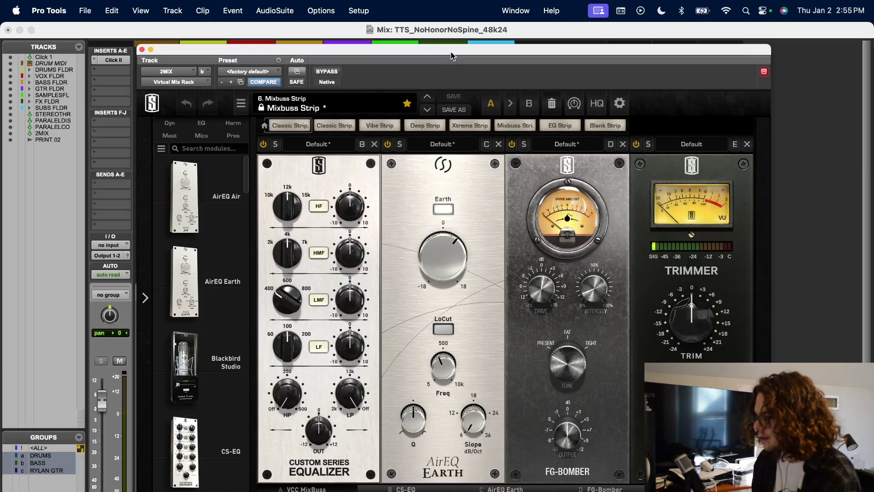
left_click_drag(451, 56, 399, 50)
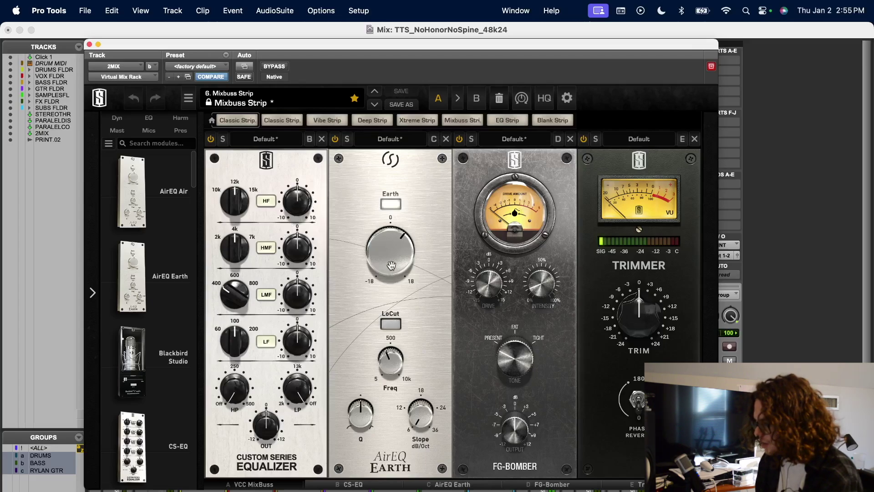
mouse_move(392, 265)
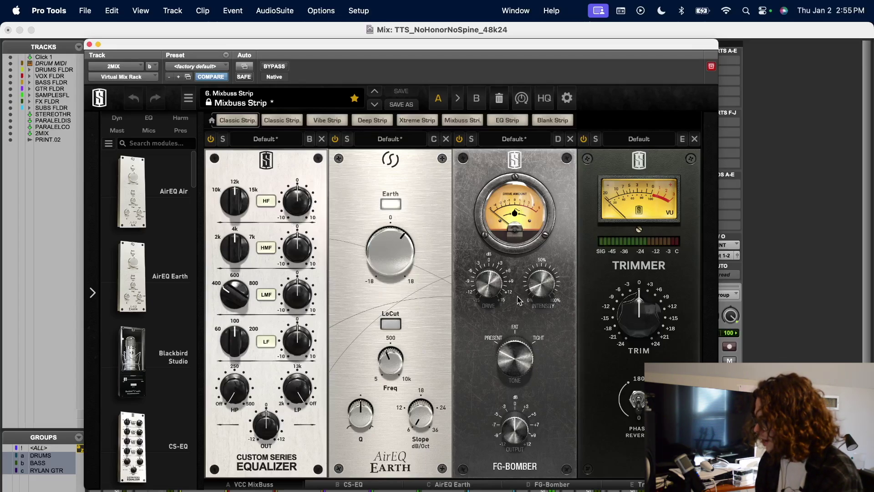
left_click(90, 44)
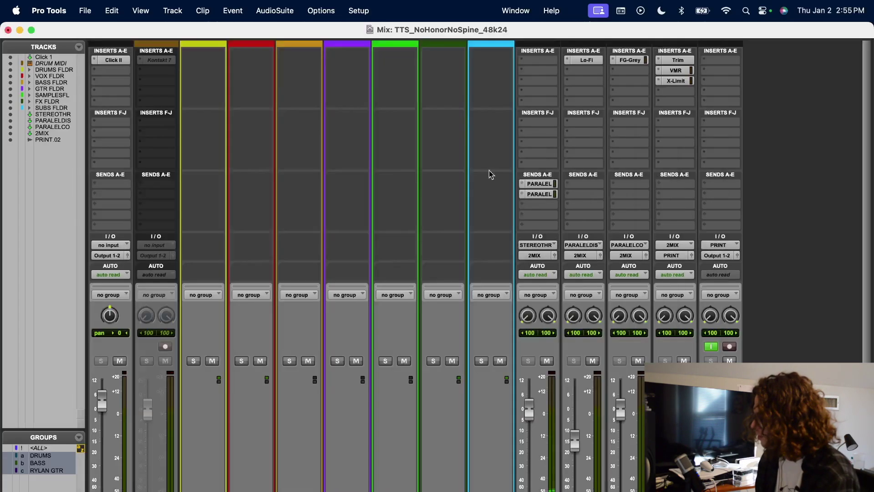
Examine the X-Limit limiter settings on the 2MIX track, close the plugin and return to the Edit window
left_click(676, 80)
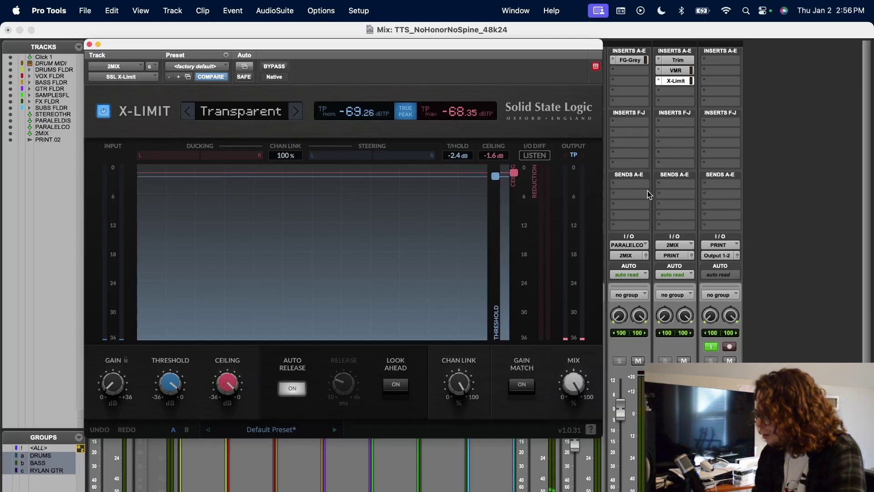
key("super+equal")
left_click(90, 44)
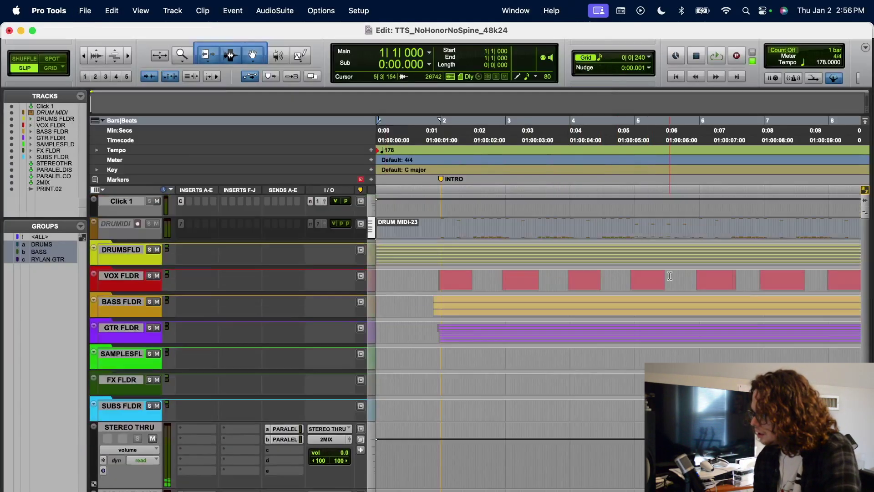
Start playback from about bar 8, shortly before the TWO STEP marker
scroll(631, 206, "right", 5)
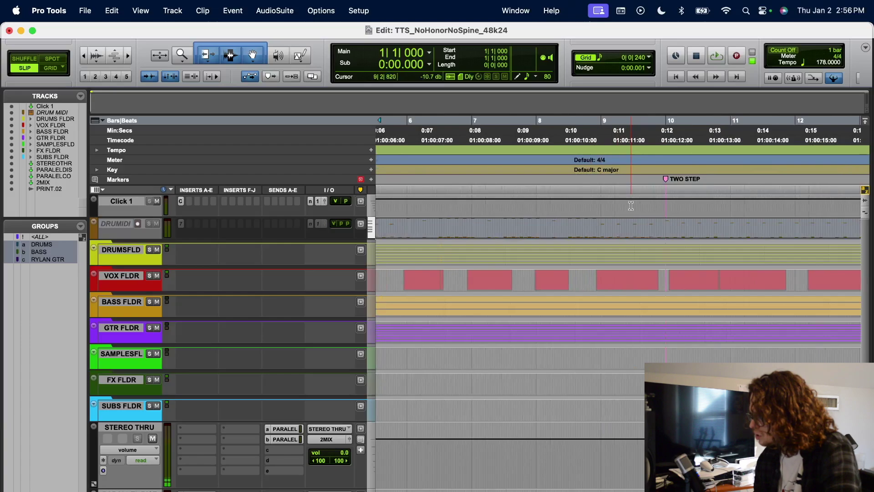
left_click(591, 155)
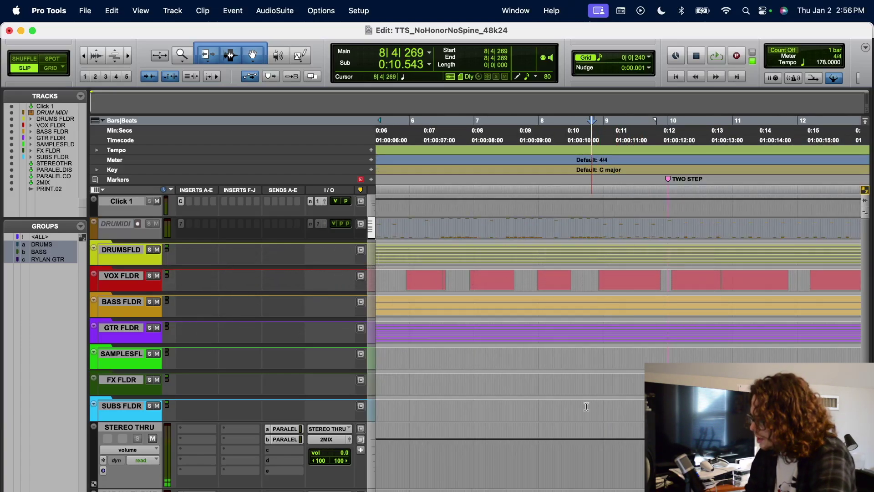
key("space")
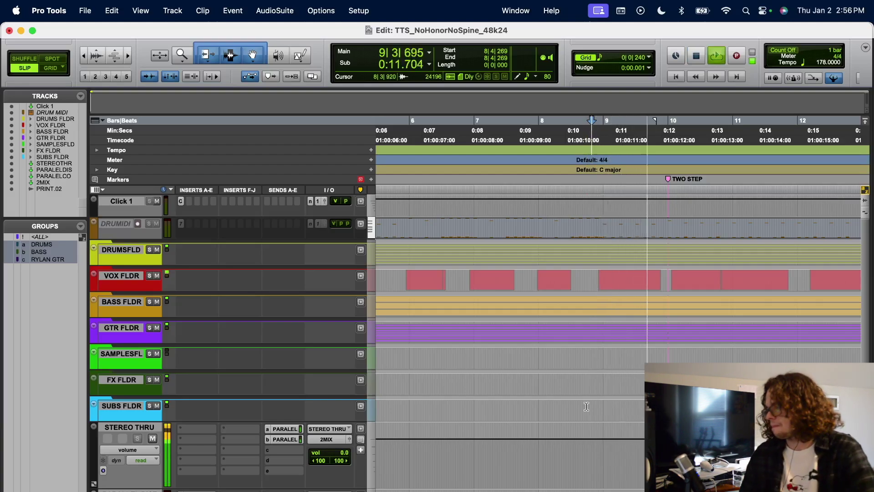
Examine the Trim and Virtual Mix Rack settings on the 2MIX track during playback, closing the rack window
scroll(187, 447, "down", 6)
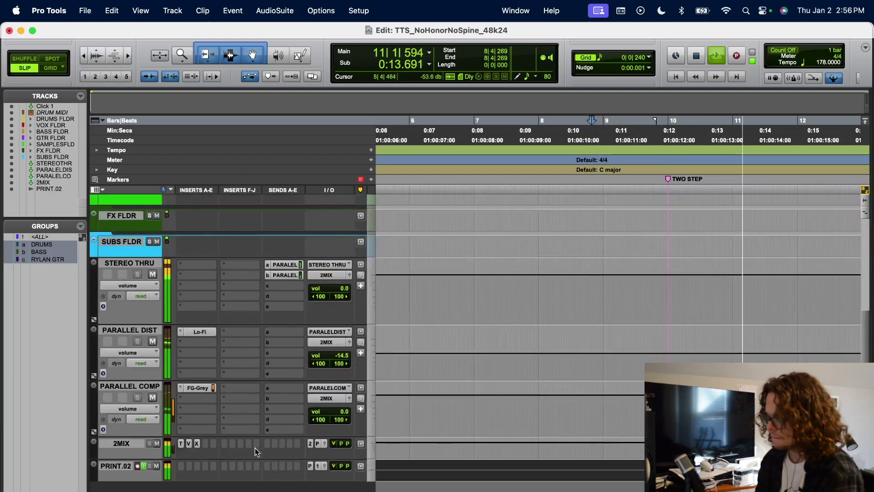
left_click(181, 444)
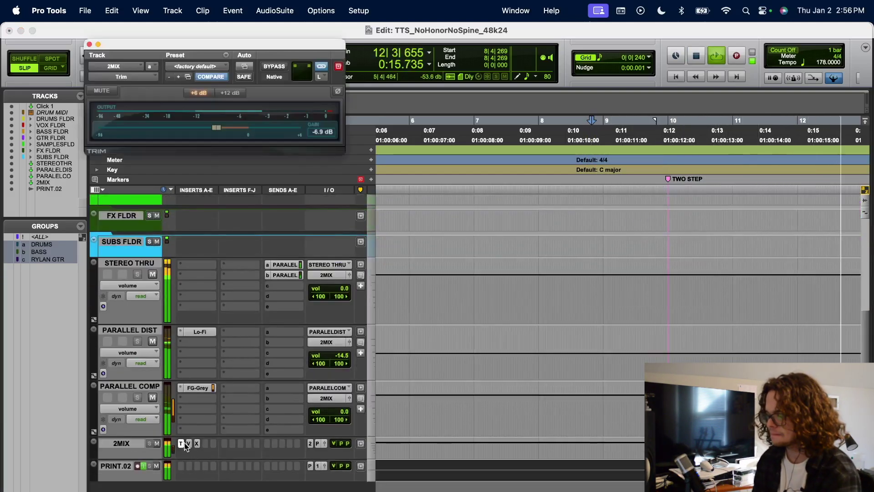
left_click(189, 444)
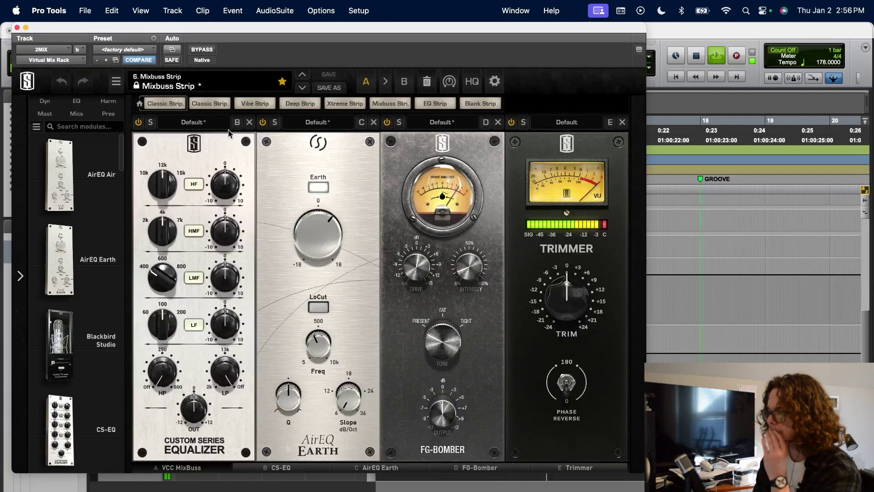
left_click(17, 28)
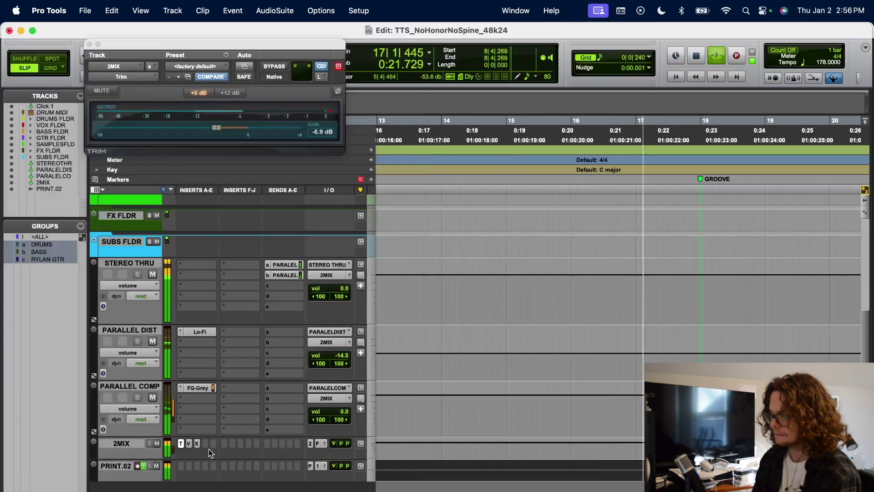
Examine the X-Limit limiter on the 2MIX track during playback, stop playback and close the remaining plugin windows
left_click(197, 443)
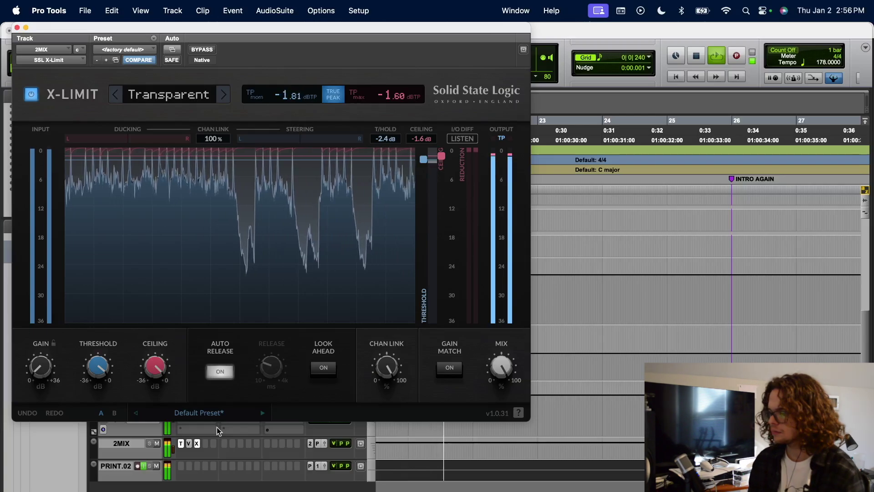
left_click(17, 28)
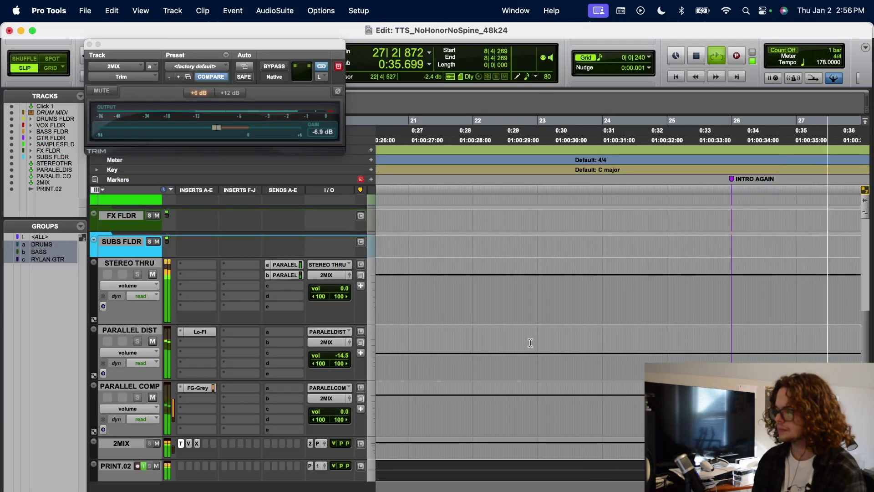
key("space")
left_click(89, 44)
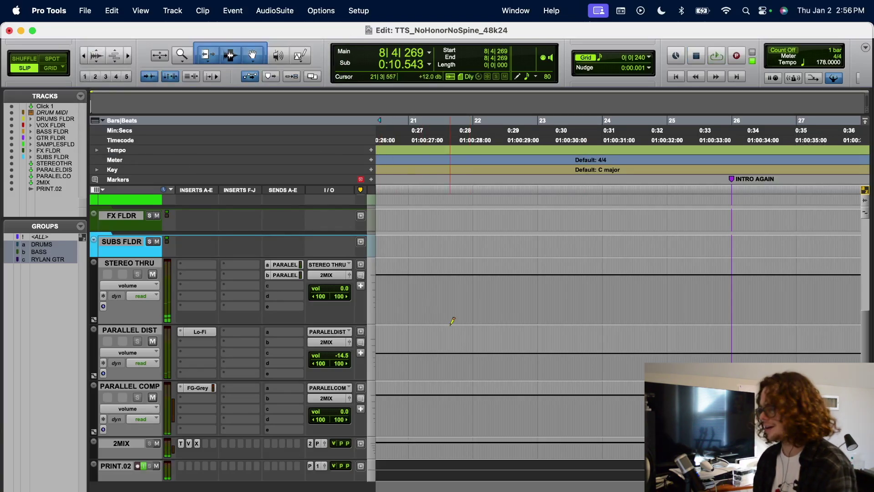
Reduce the height of the bus tracks and expand DRUMS FLDR to show its drum tracks
key("ctrl+alt+super+Down")
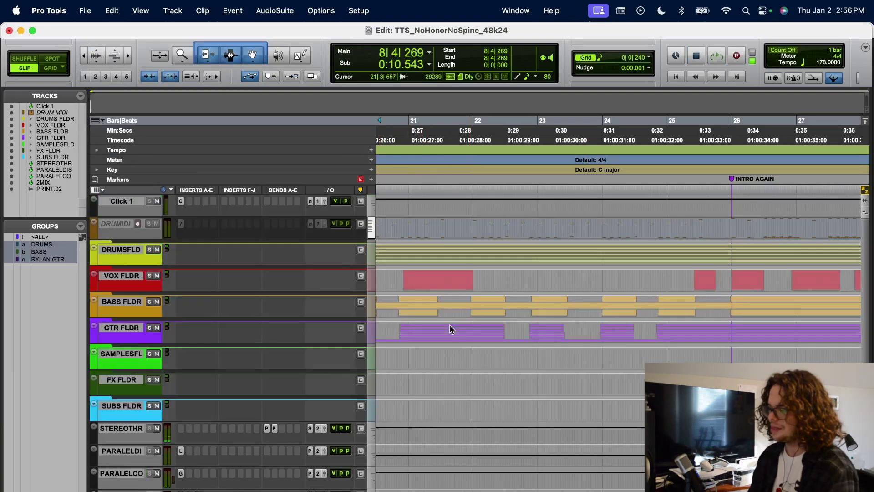
left_click(31, 119)
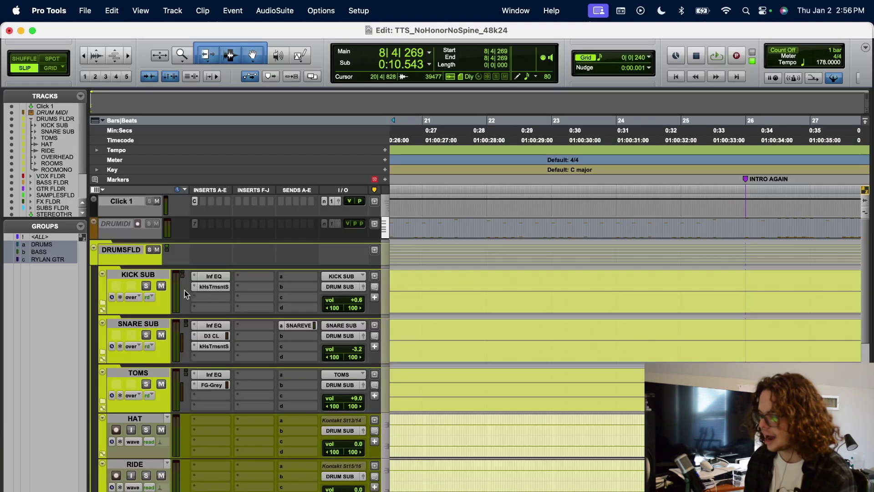
mouse_move(130, 265)
left_mouse_down()
mouse_move(130, 296)
mouse_move(133, 266)
left_mouse_up()
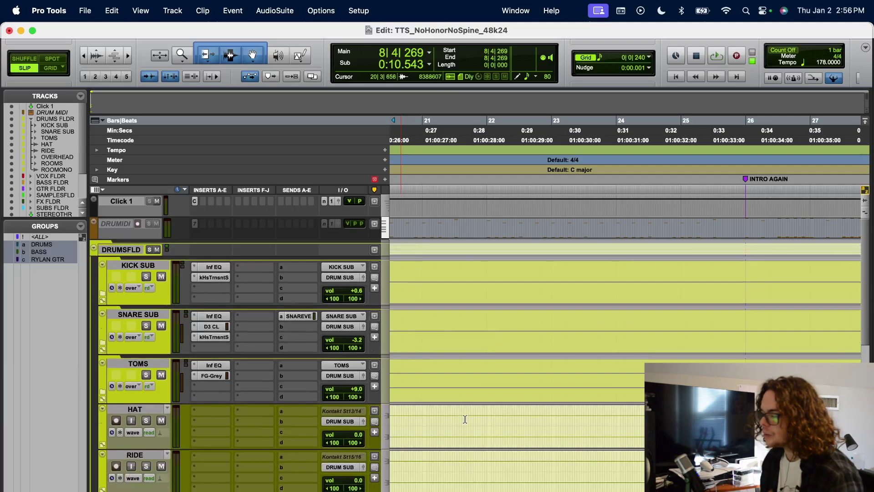
Make the inactive DRUM MIDI track active
key("super+bracketleft")
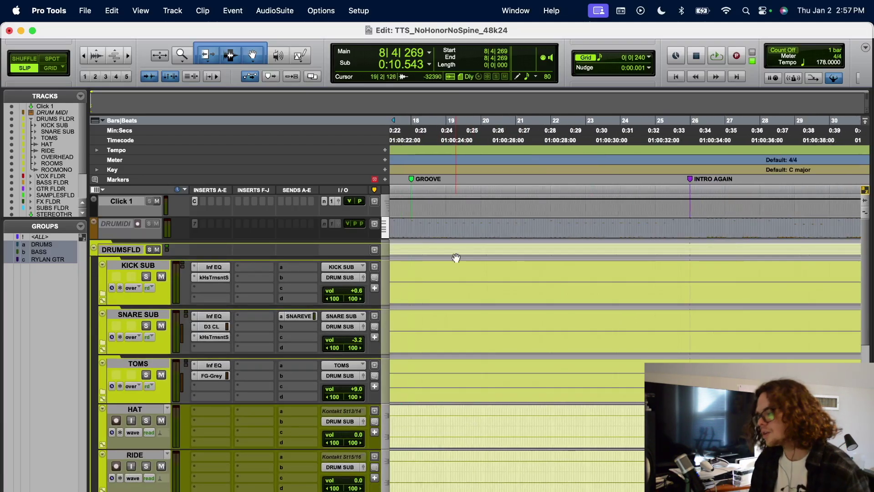
scroll(456, 258, "left", 10)
scroll(456, 258, "down", 1)
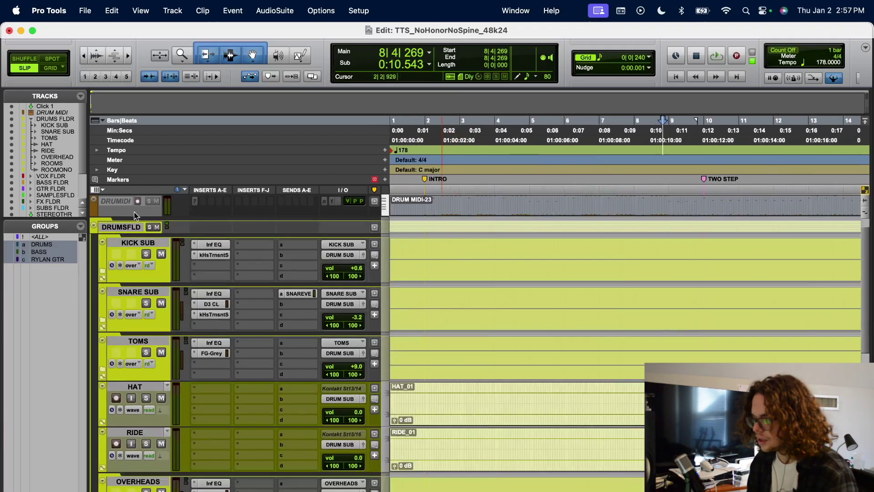
right_click(118, 201)
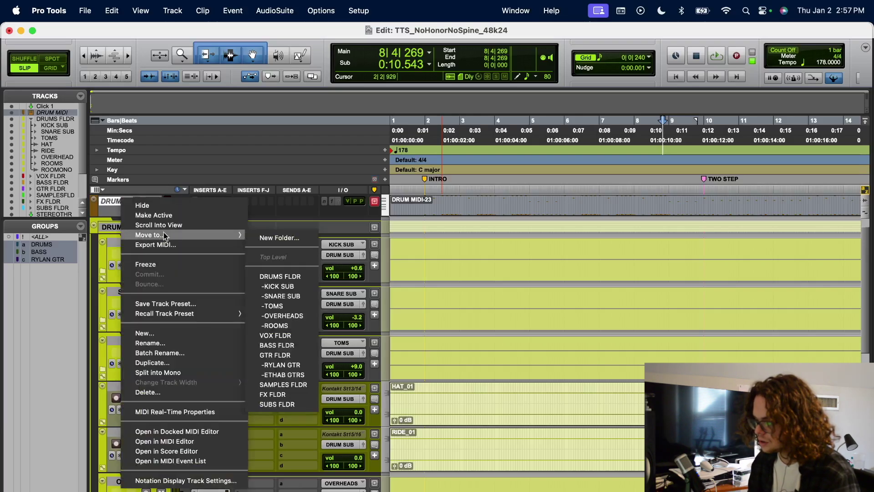
left_click(162, 214)
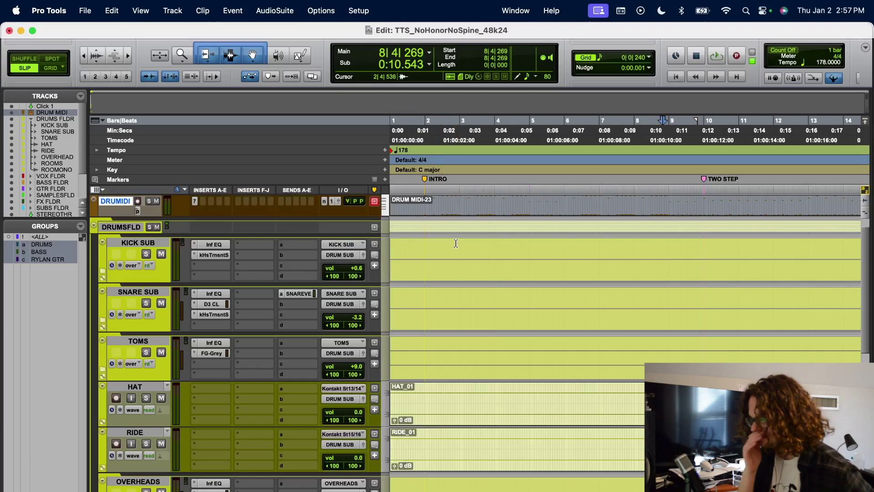
Open the Kontakt 7 instrument on DRUM MIDI and show the full kit of Modern & Massive Drums
scroll(451, 259, "up", 2)
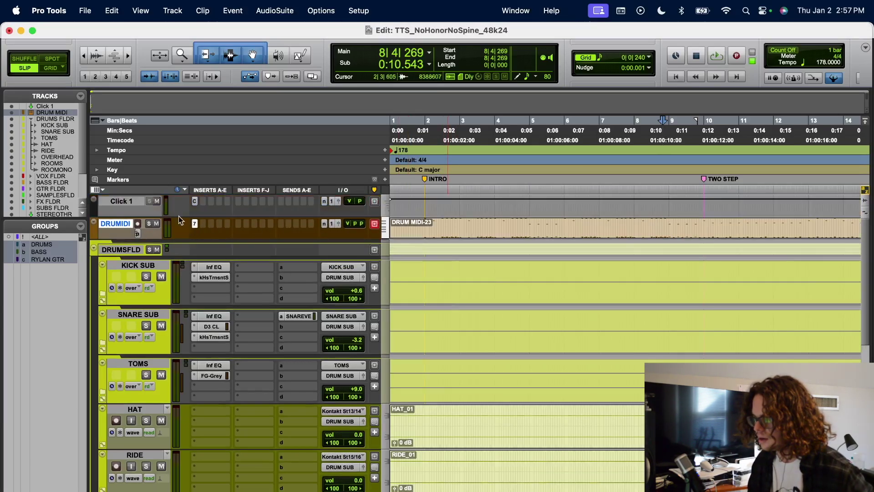
left_click(195, 223)
left_click_drag(253, 48, 272, 14)
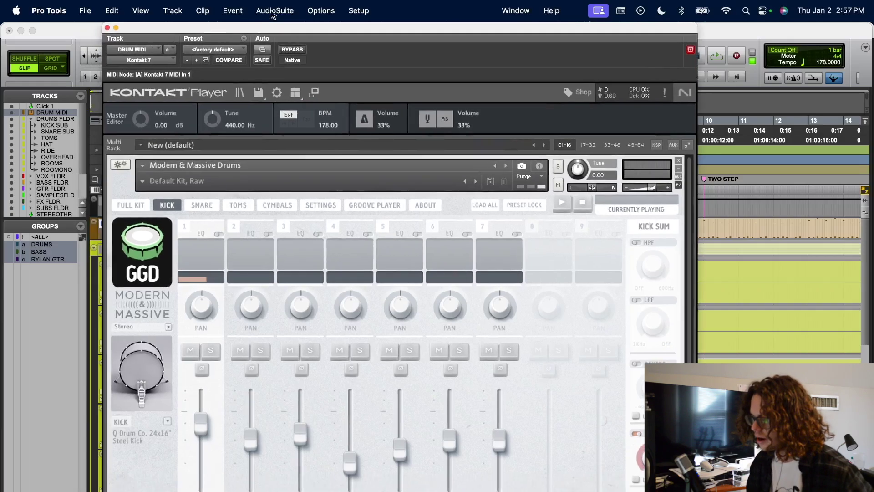
left_click(131, 206)
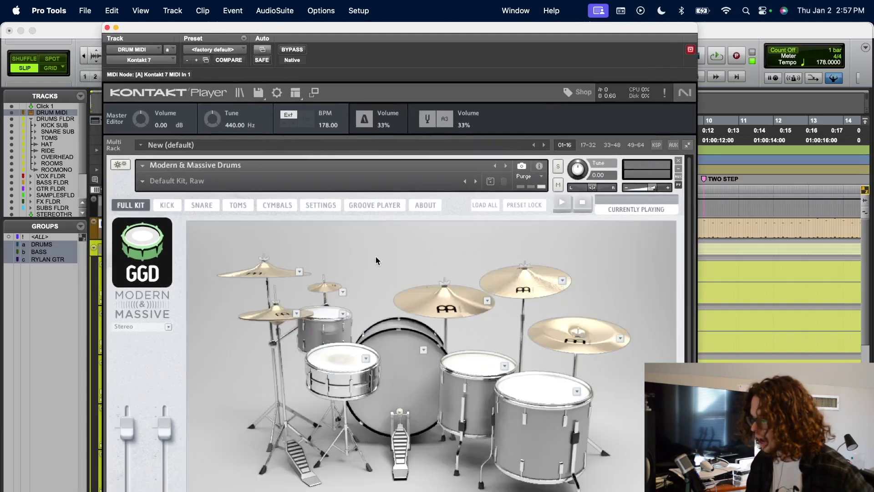
scroll(376, 256, "down", 3)
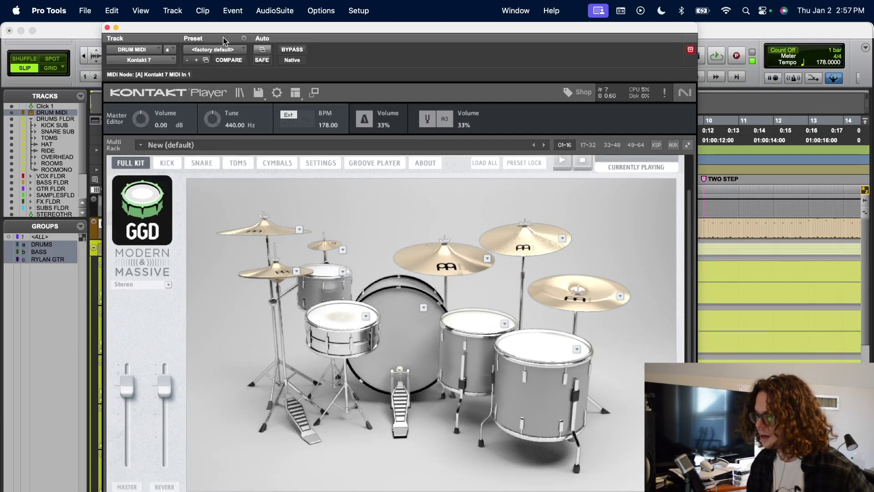
Enlarge the DRUM MIDI track so its Kontakt 7 insert name shows, moving the instrument window out of the way and back
left_click_drag(223, 37, 384, 37)
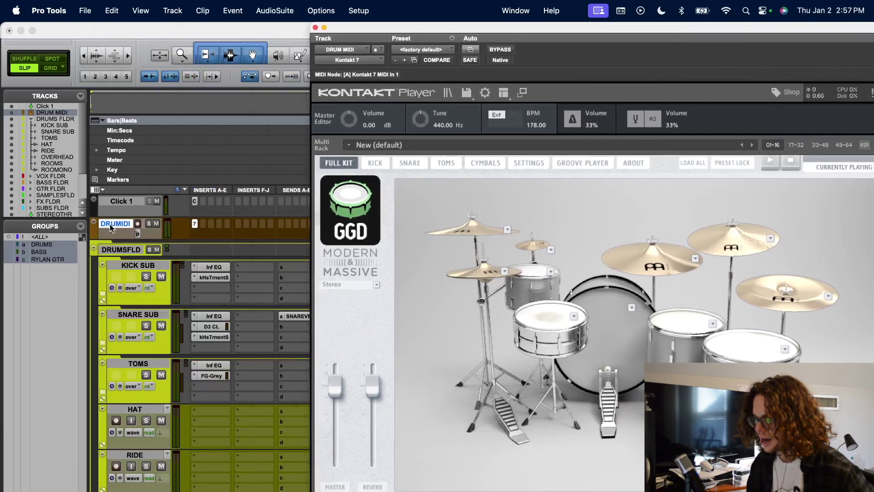
left_click_drag(109, 239, 111, 264)
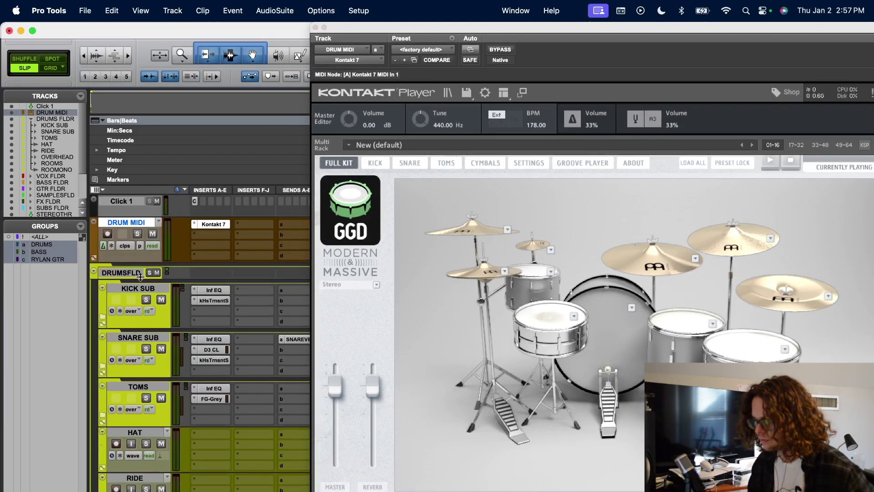
left_click_drag(554, 29, 356, 29)
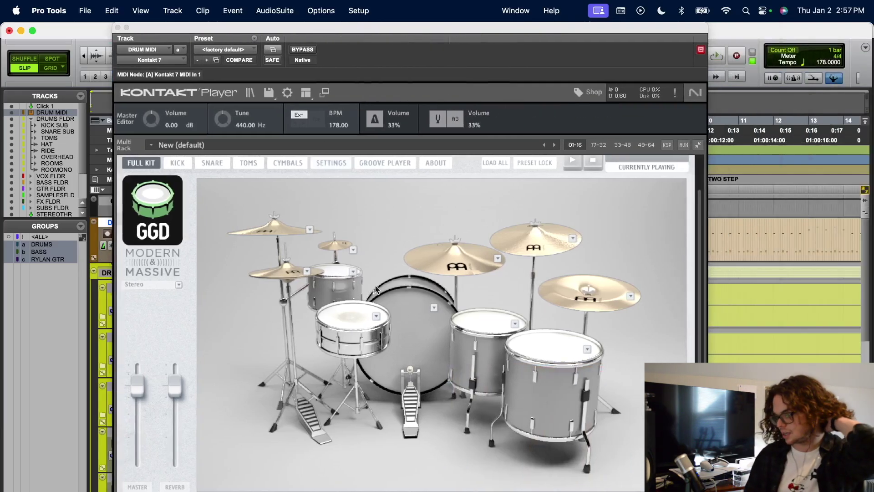
Examine the kick, snare, toms and cymbals mixer pages and their output routing in Modern & Massive Drums
left_click(176, 164)
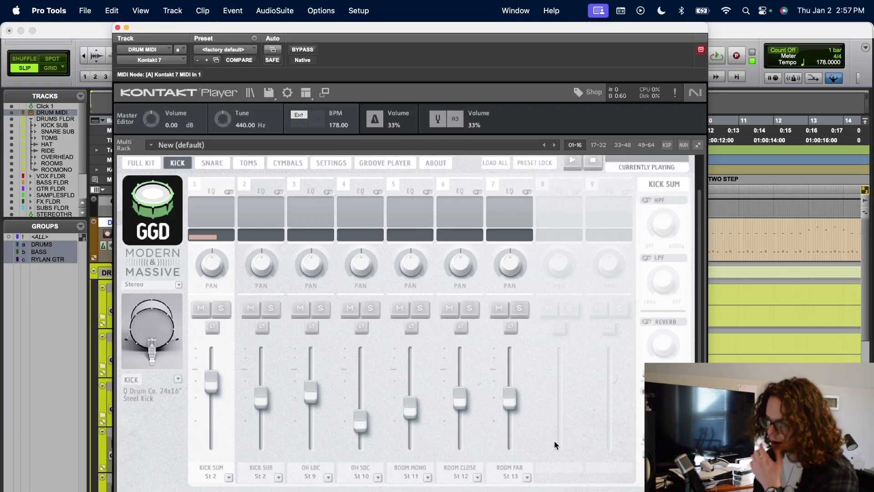
left_click(212, 164)
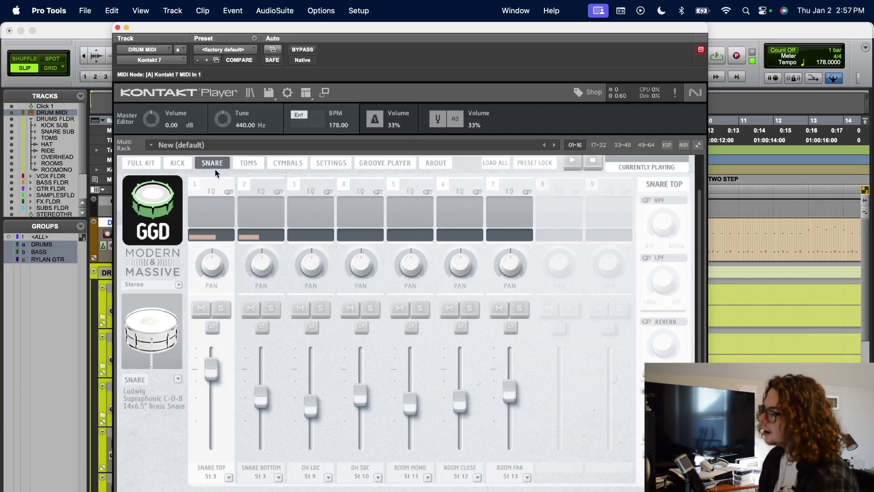
left_click(247, 164)
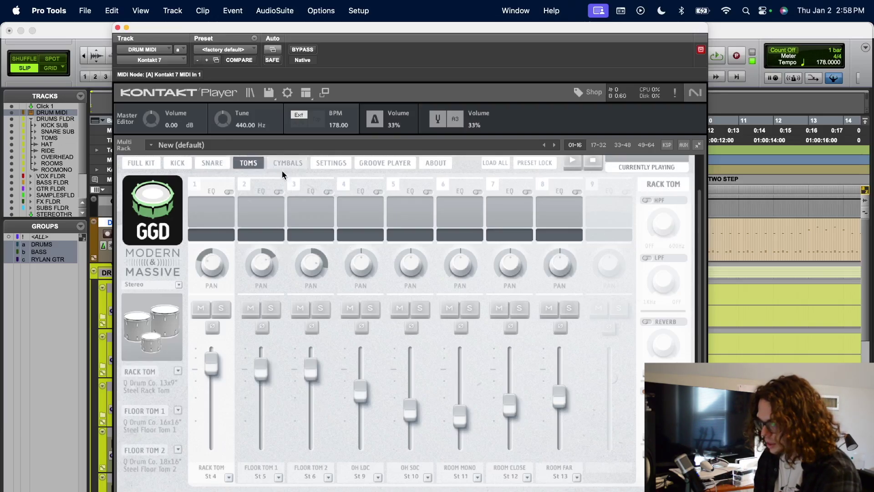
left_click(293, 163)
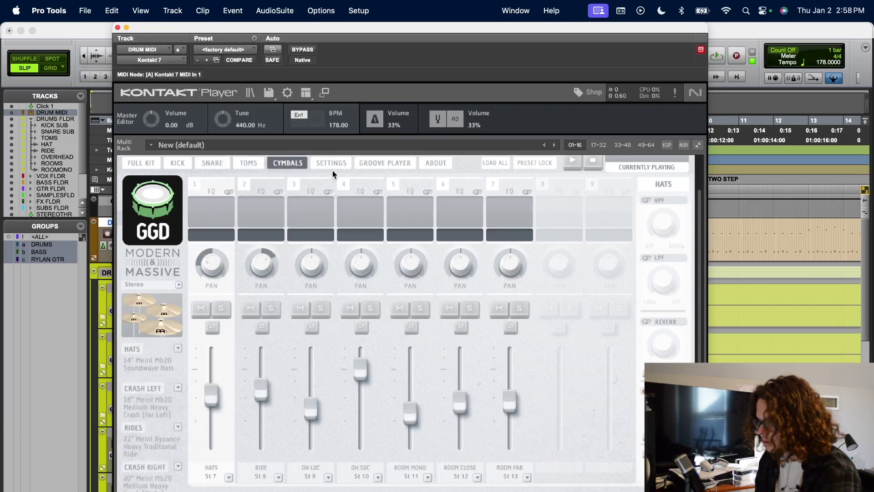
Compare the kick and snare mixer pages and their output assignments in the drum instrument, and close its window
left_click(178, 164)
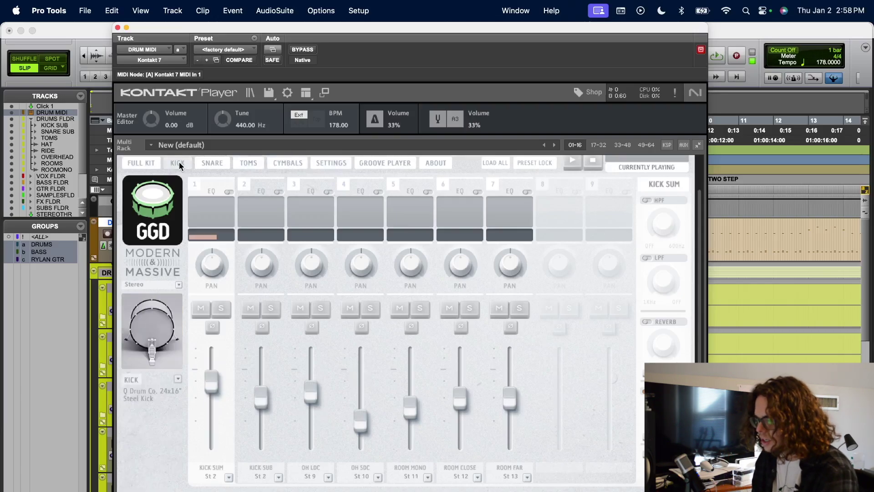
left_click(210, 160)
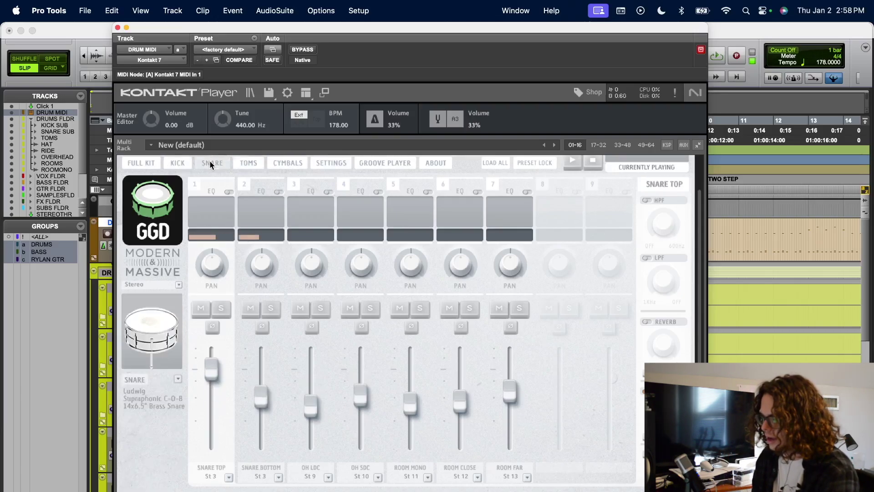
left_click(176, 164)
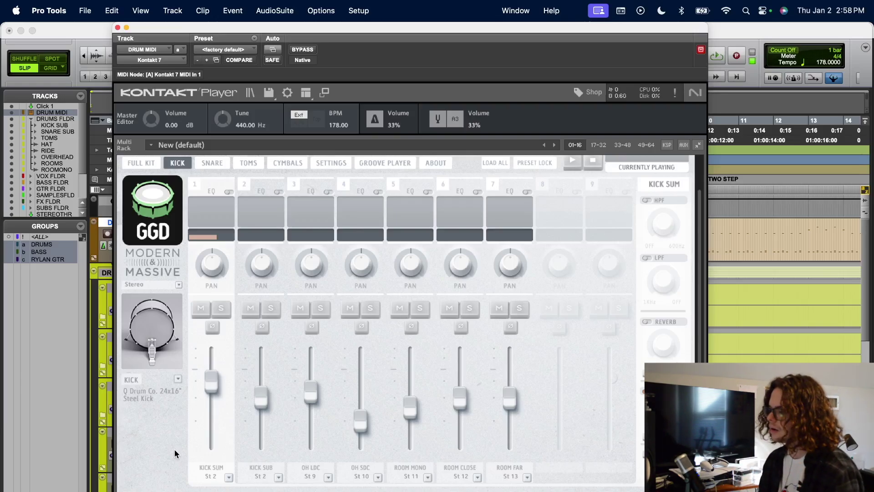
left_click(210, 162)
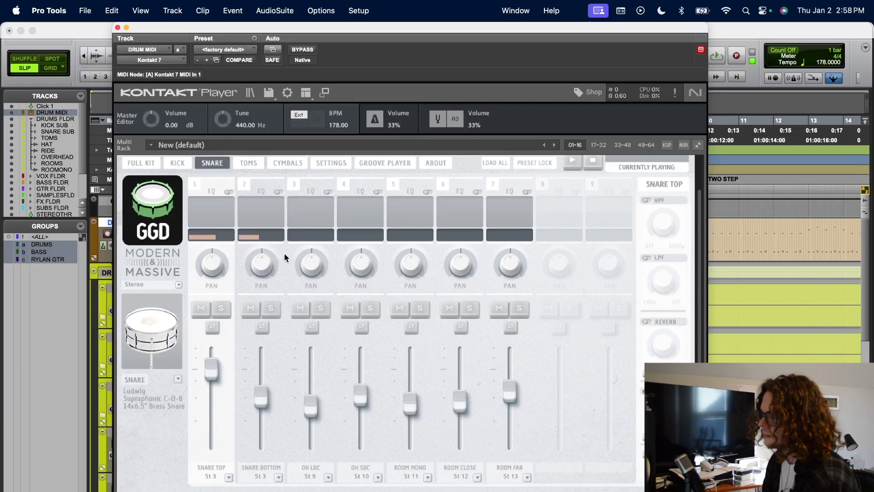
left_click(117, 27)
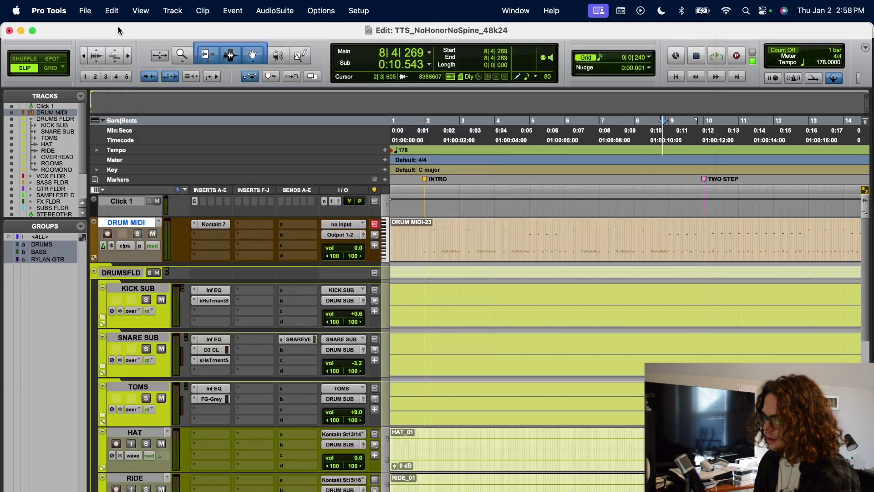
Expand the SNARE SUB folder to show the SNARE and SNARE SAMPLE tracks, and enlarge the drum tracks' height
left_click(101, 367)
left_click_drag(132, 384, 132, 433)
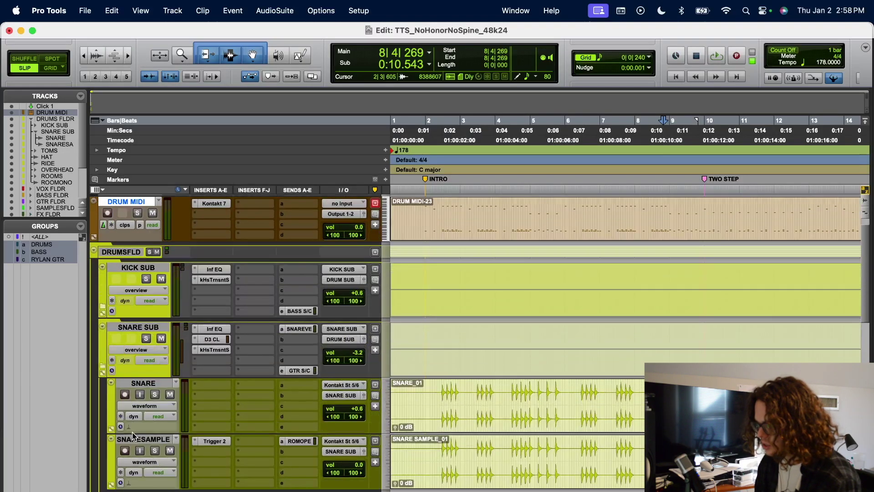
Make the DRUM MIDI instrument track inactive
right_click(130, 201)
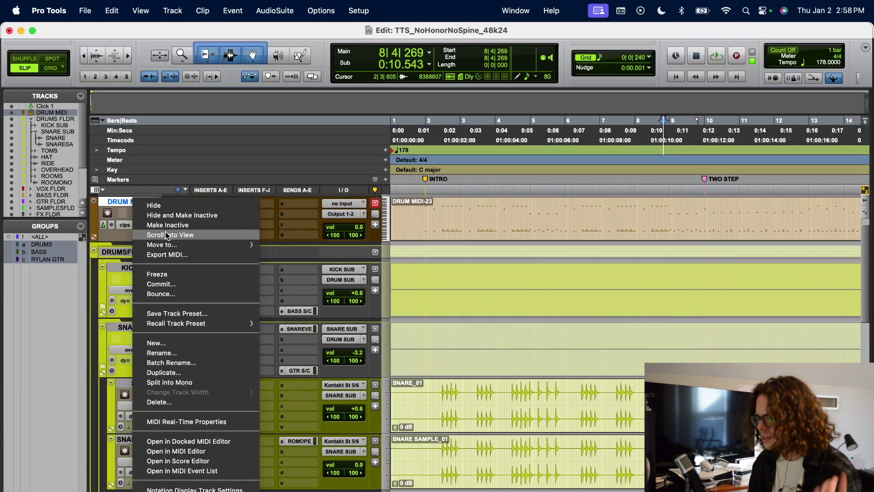
left_click(169, 225)
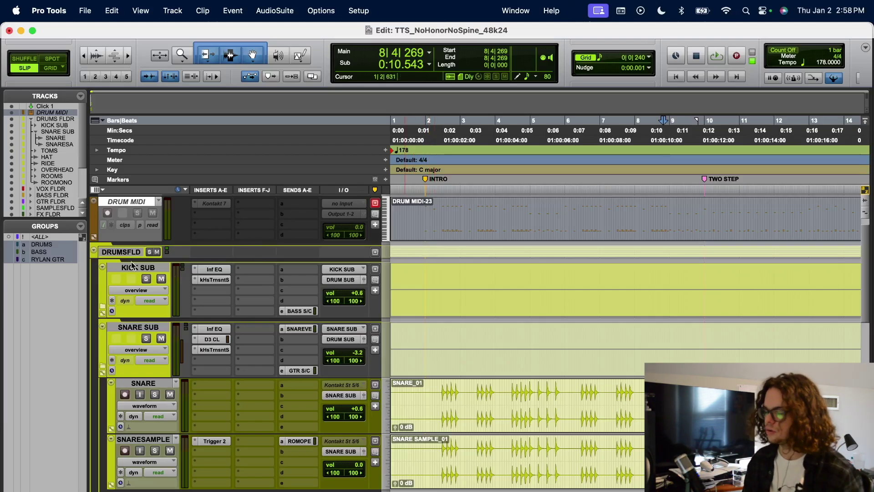
Solo the DRUMSFLD folder and play the drums from 2|2|865, where the snare hits begin
left_click(150, 253)
left_click(442, 279)
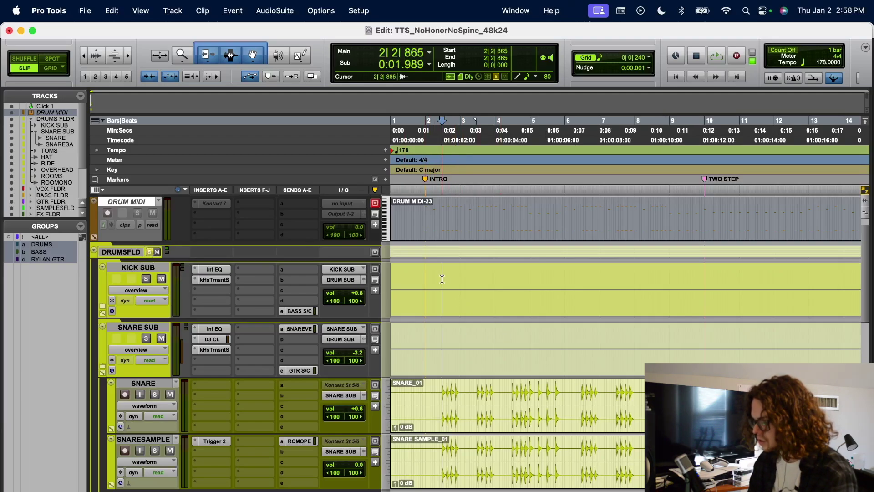
key("space")
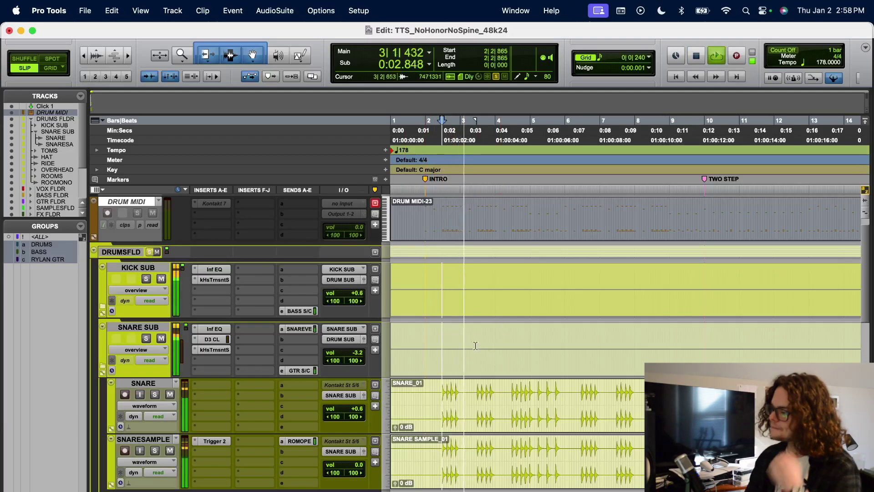
Expand the KICK SUB, TOMS, OVERHEADS and ROOMS folders to review their tracks during playback, and stop the playback
left_click(103, 310)
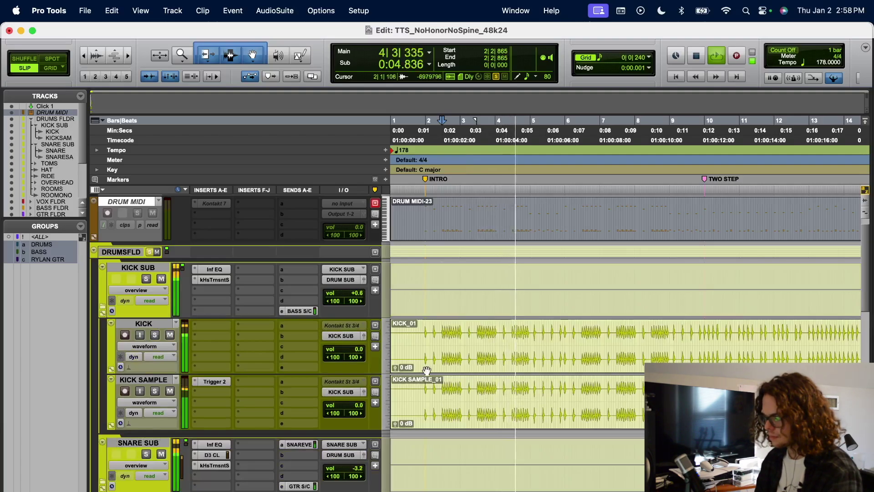
scroll(426, 371, "down", 8)
left_click(102, 354)
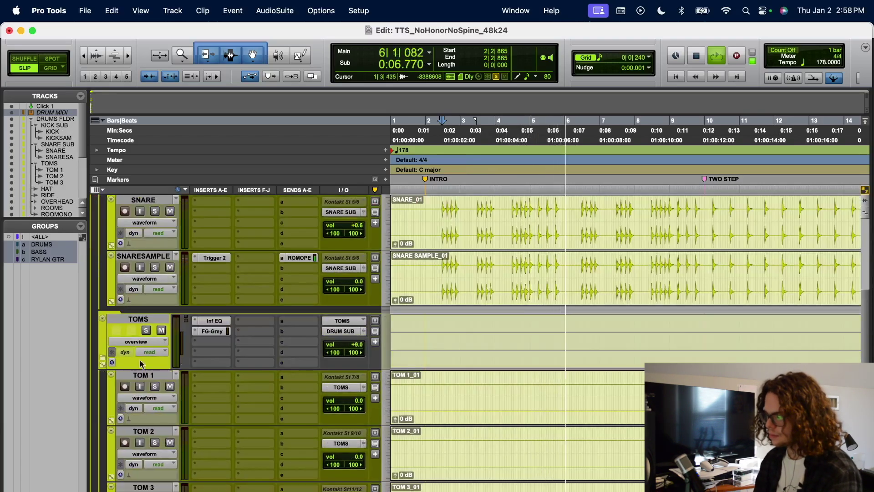
scroll(426, 401, "down", 10)
scroll(426, 401, "up", 6)
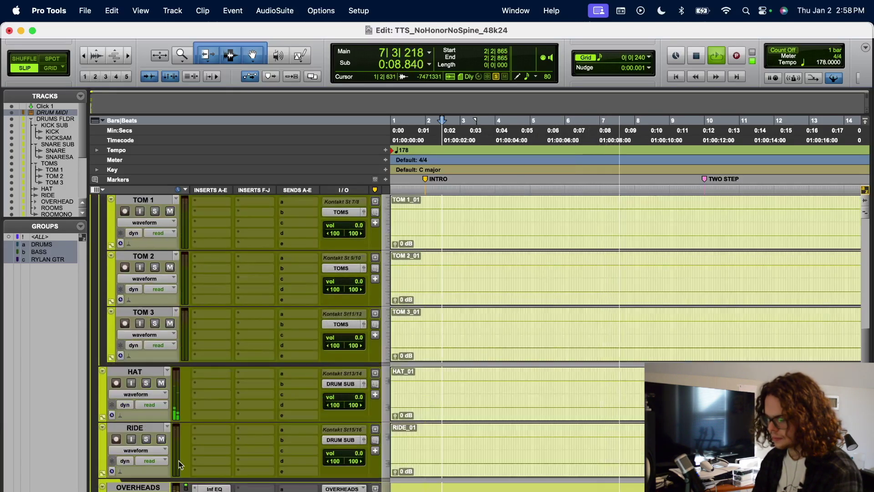
left_click(102, 486)
scroll(196, 466, "down", 5)
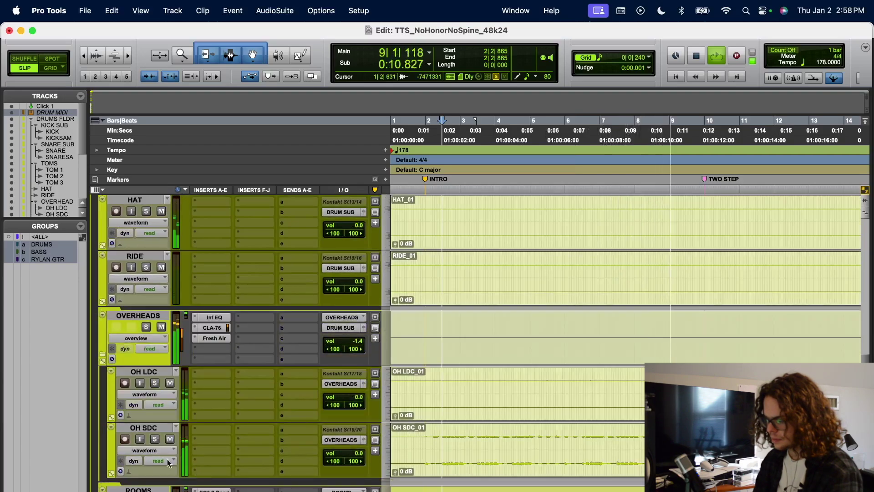
scroll(201, 384, "down", 5)
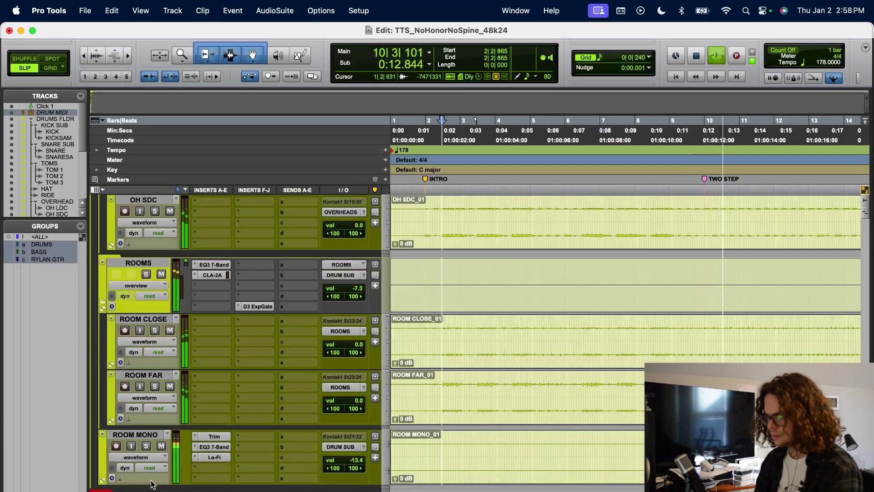
scroll(201, 384, "up", 15)
key("space")
Solo the KICK SUB folder and listen to the kick from 1|4|366, just before the INTRO marker
left_click(146, 277)
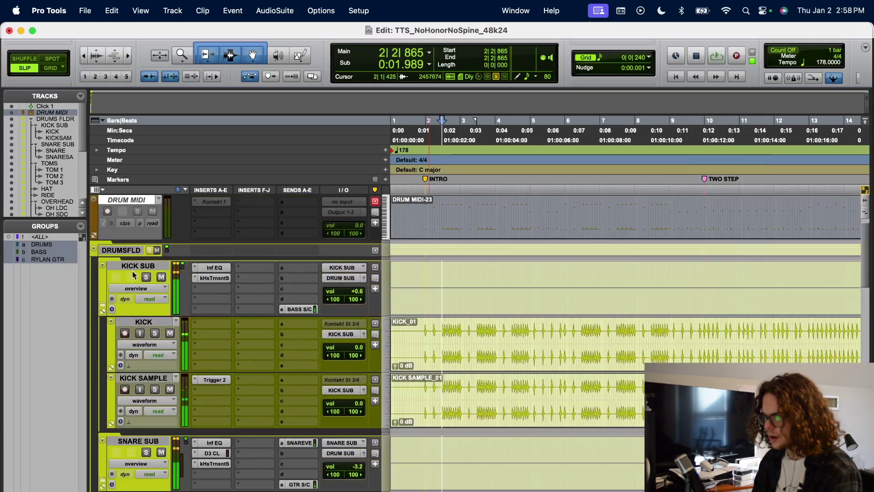
left_click(419, 328)
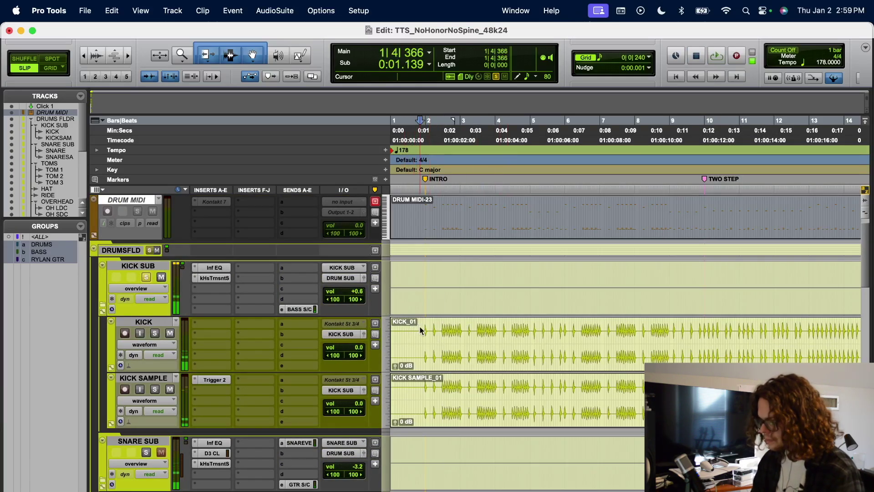
key("space")
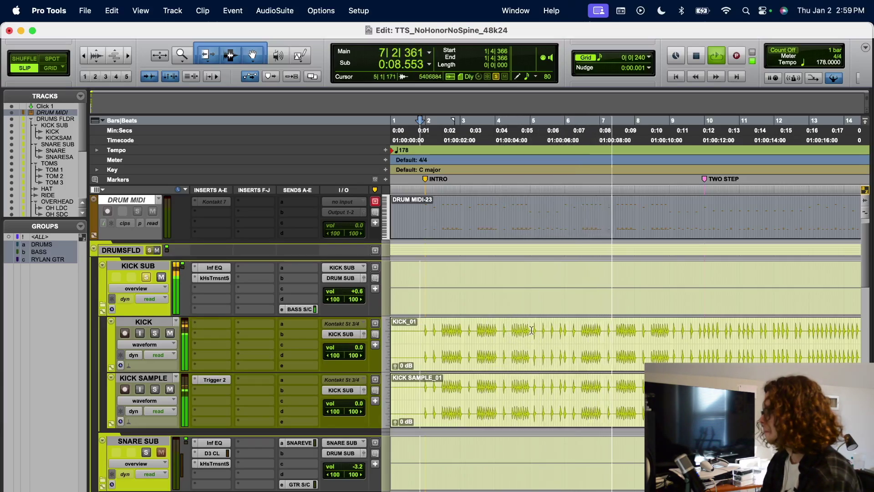
key("space")
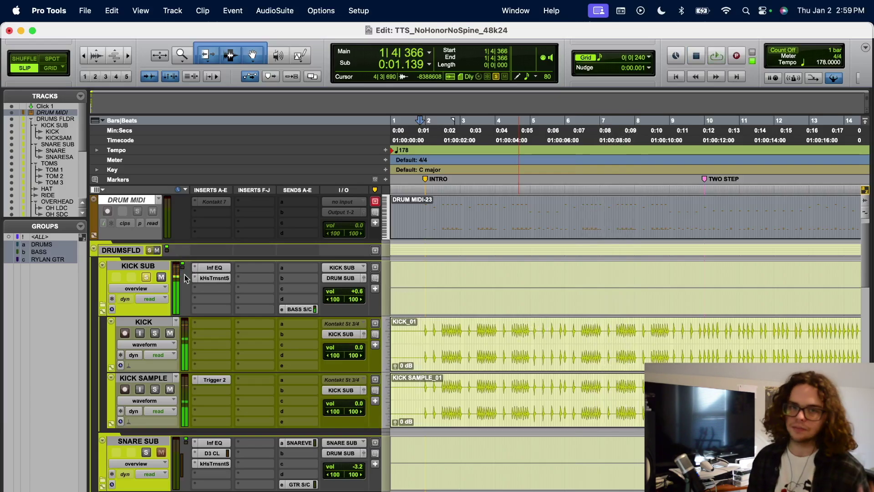
Solo the KICK track, bypass the Inf EQ and transient shaper inserts on KICK SUB, and listen to the raw kick
left_click(156, 322)
left_click(154, 333)
left_click(216, 271, "alt+super")
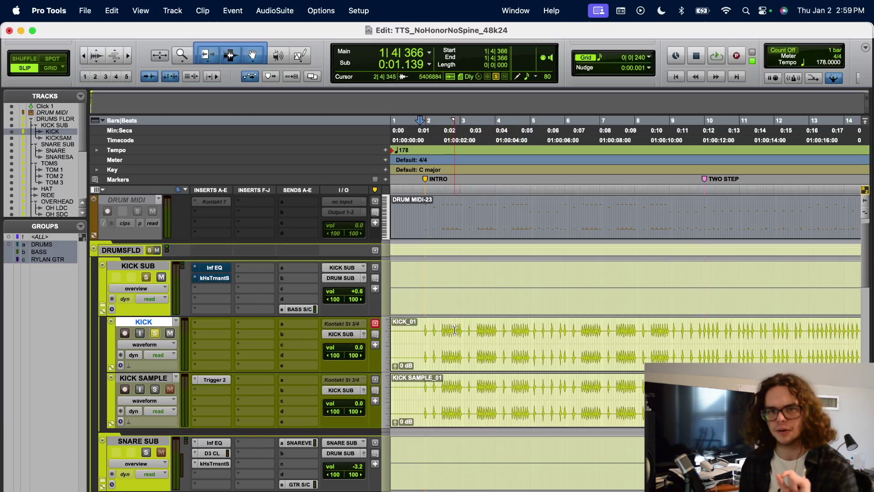
key("space")
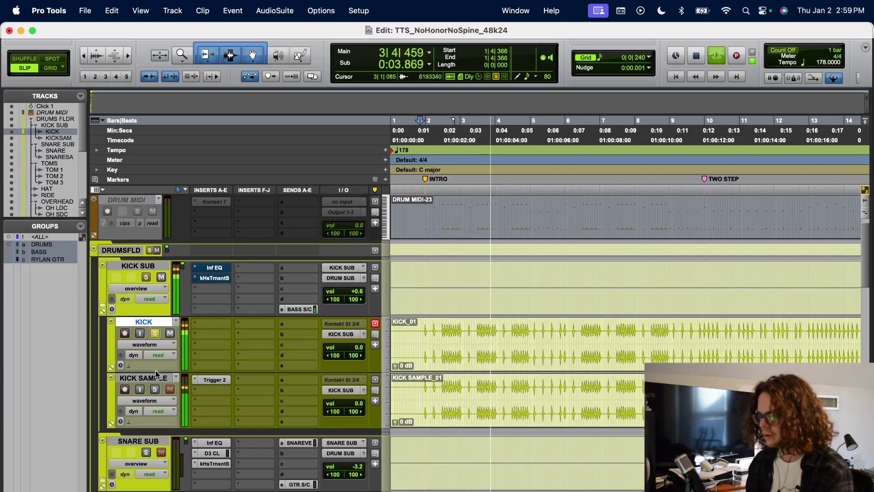
left_click(155, 333)
key("space")
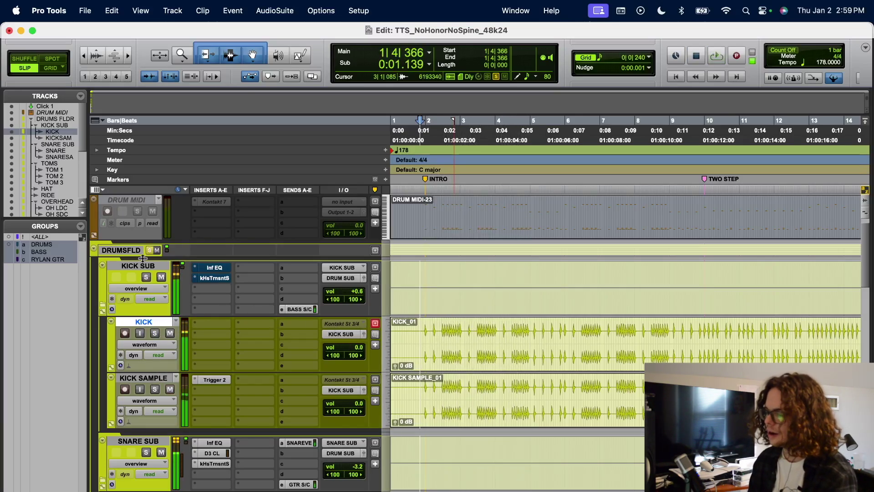
Solo the KICK SAMPLE track and examine the kick samples loaded in its Trigger 2 plugin
left_click(155, 388)
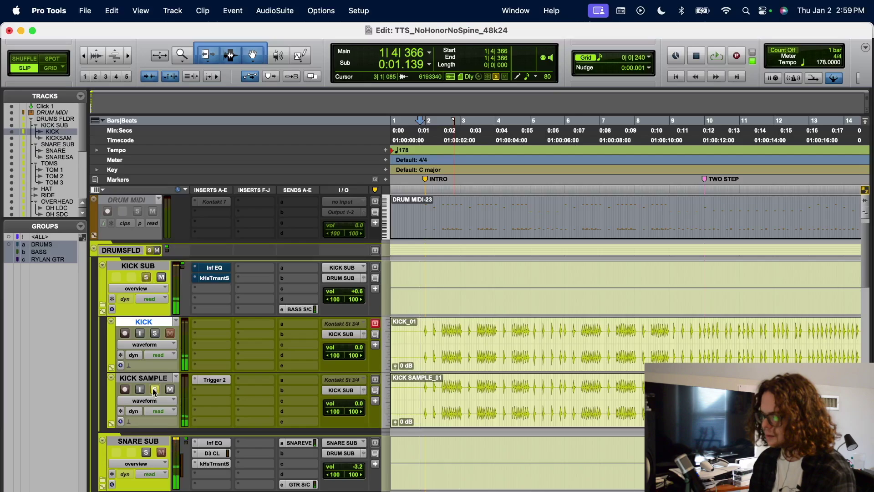
left_click(214, 379)
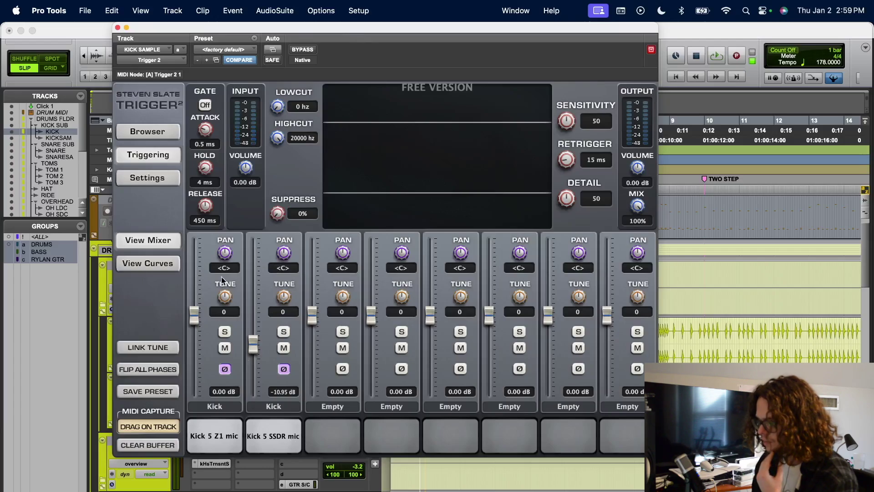
left_click(117, 29)
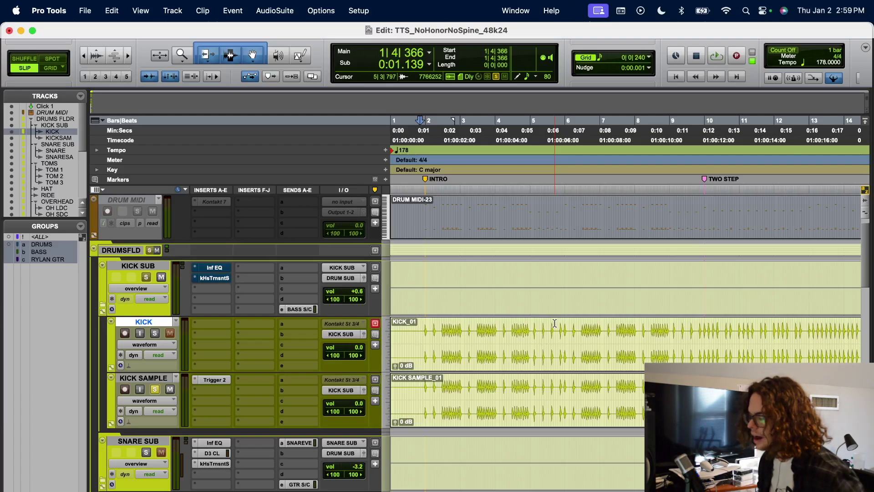
left_click(215, 380)
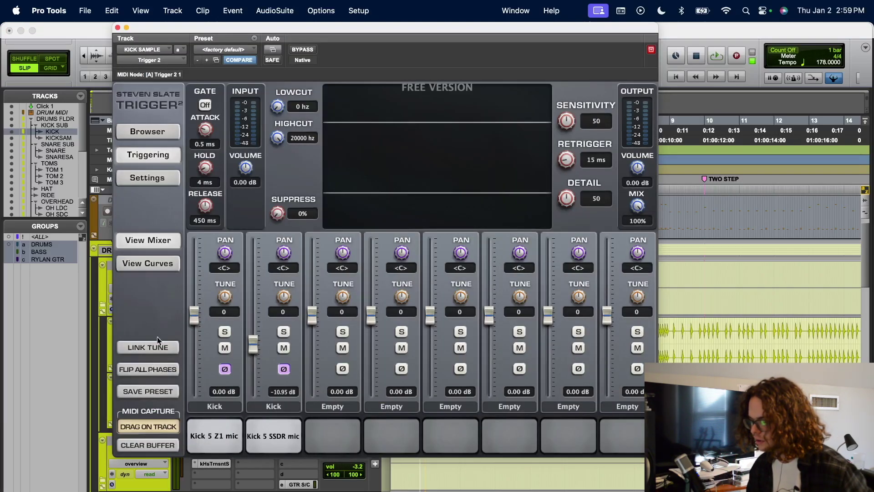
left_click(118, 28)
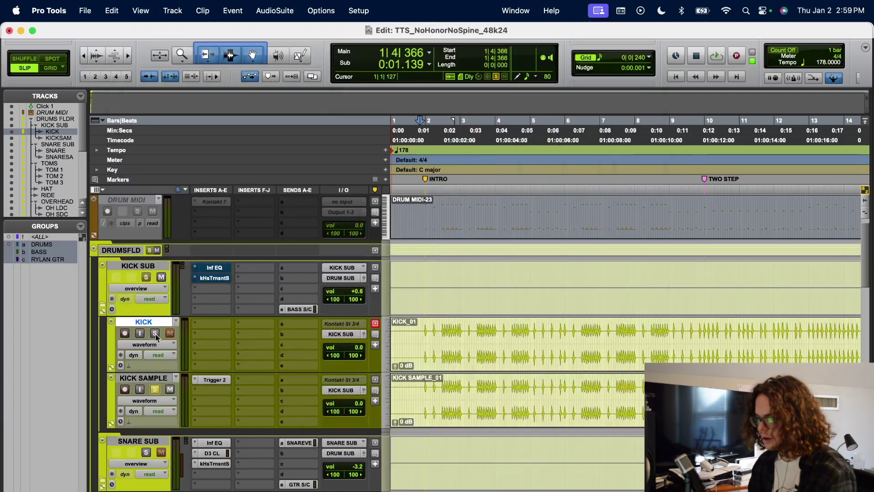
Solo KICK SUB and listen to the blended kick and kick sample with the folder's inserts bypassed
left_click(145, 279)
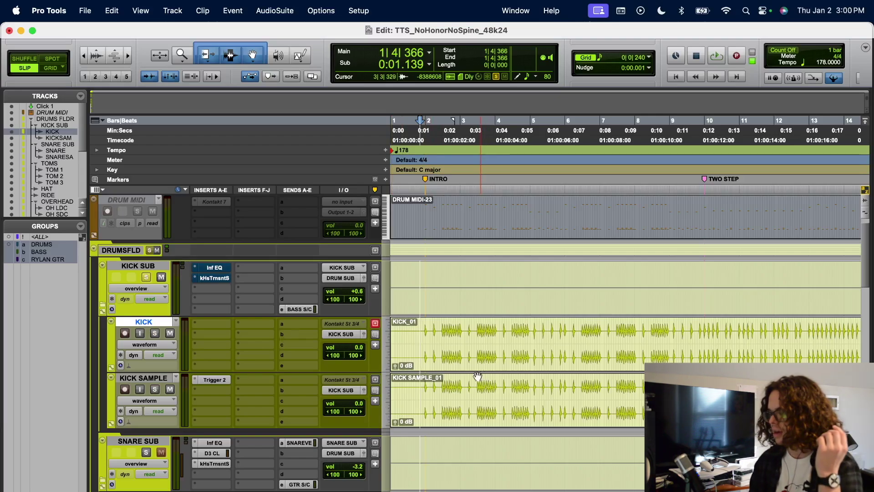
key("space")
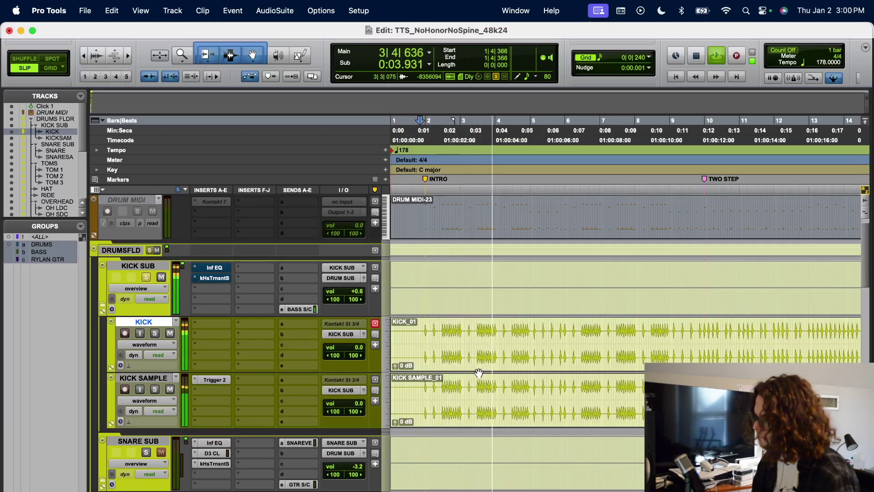
key("space")
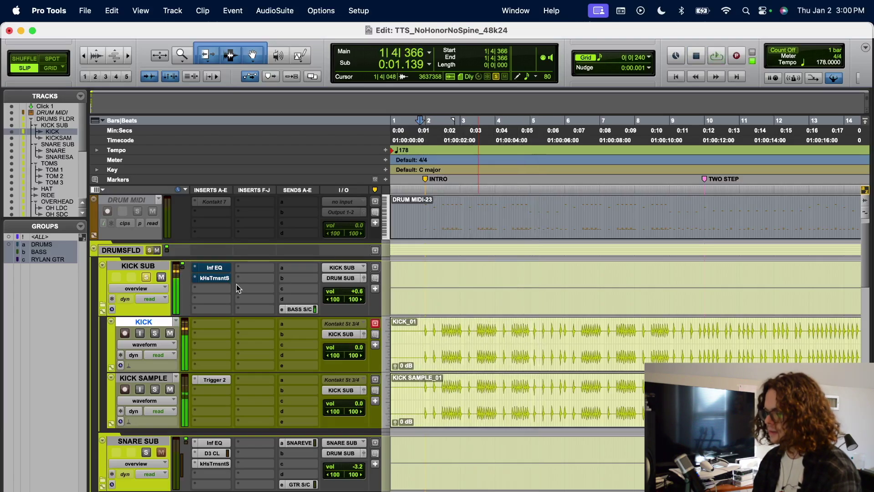
Re-enable the Infinity EQ on KICK SUB and examine the frequency and gain of its three bands
left_click(214, 267)
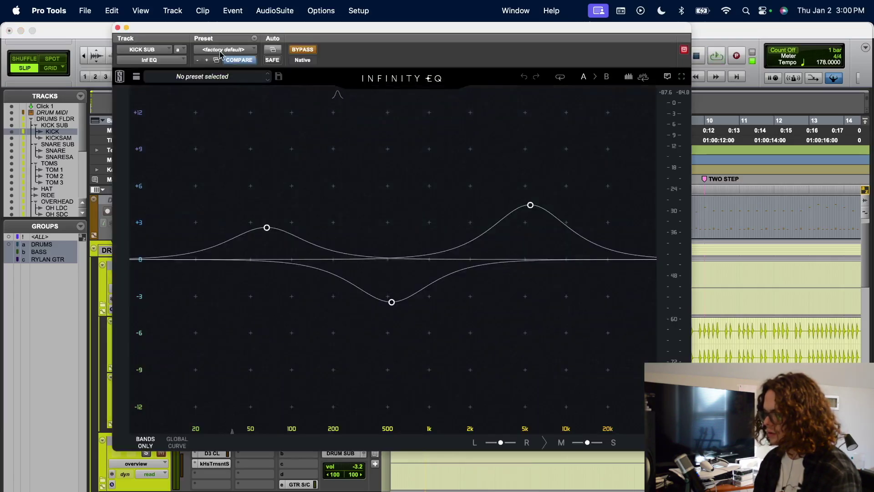
left_click(302, 50)
mouse_move(267, 227)
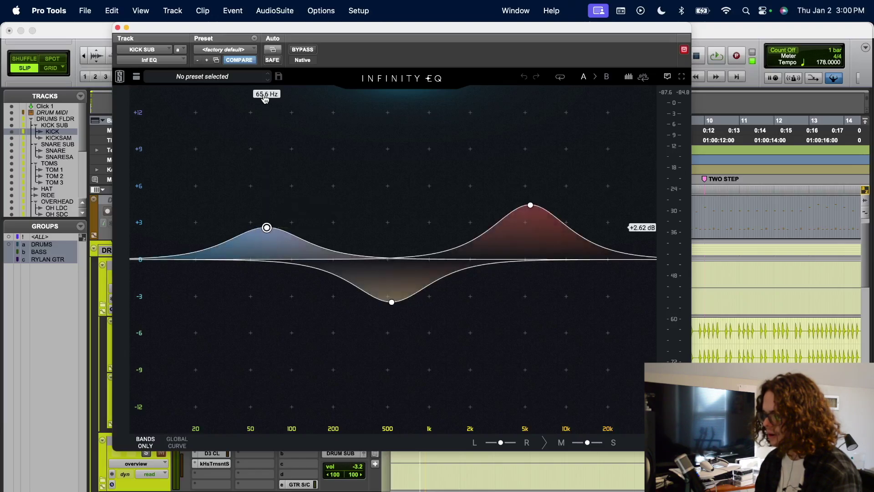
mouse_move(392, 303)
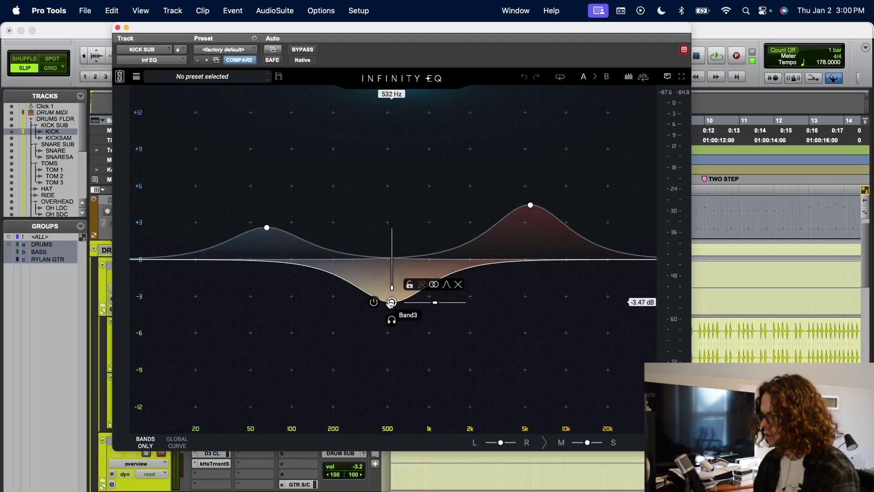
mouse_move(538, 217)
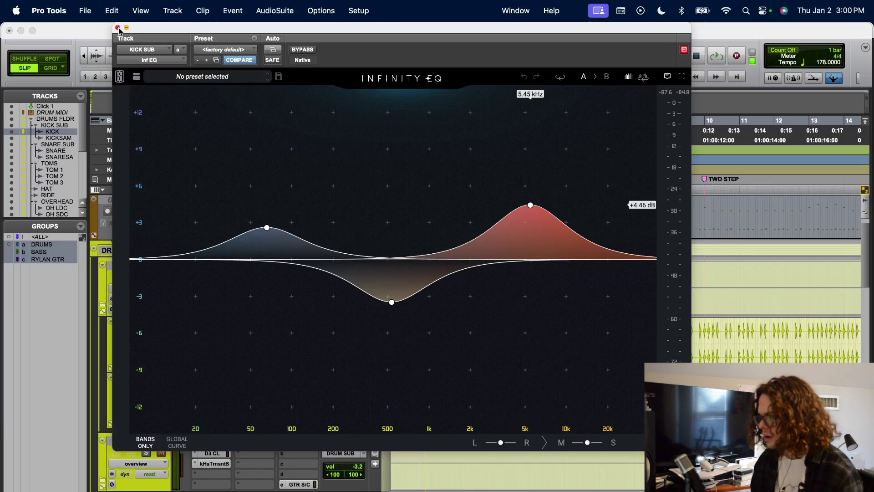
left_click(118, 28)
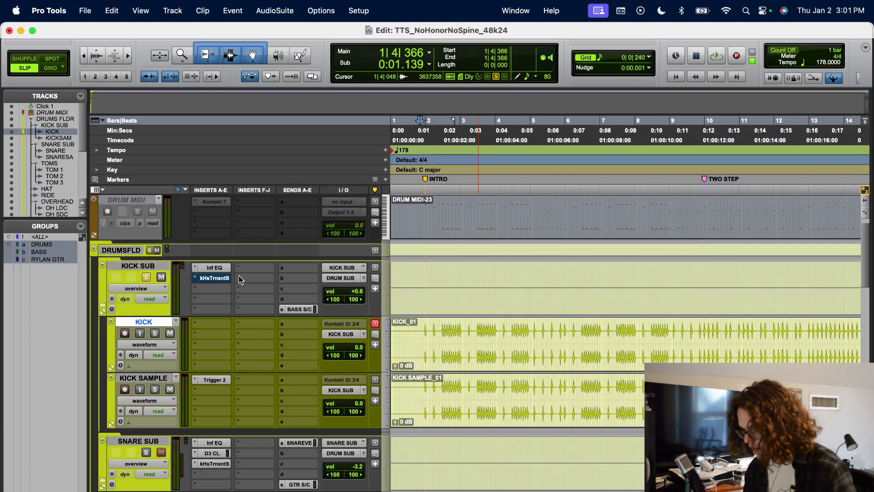
Re-enable the kHs Transient Shaper on KICK SUB, review its settings, and listen to the processed kick
left_click(217, 278)
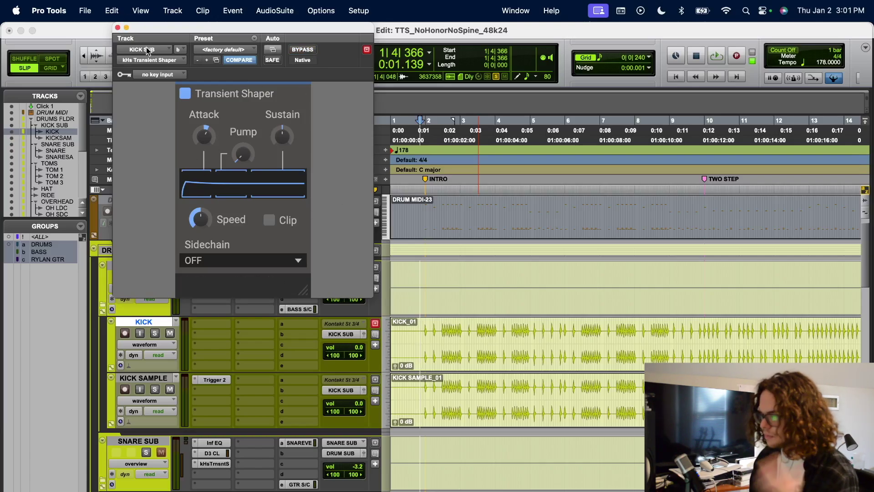
left_click(118, 28)
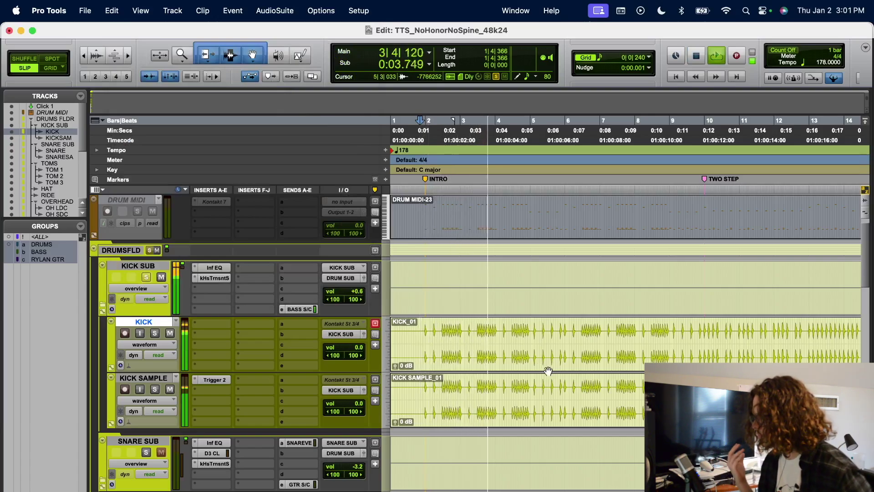
key("space")
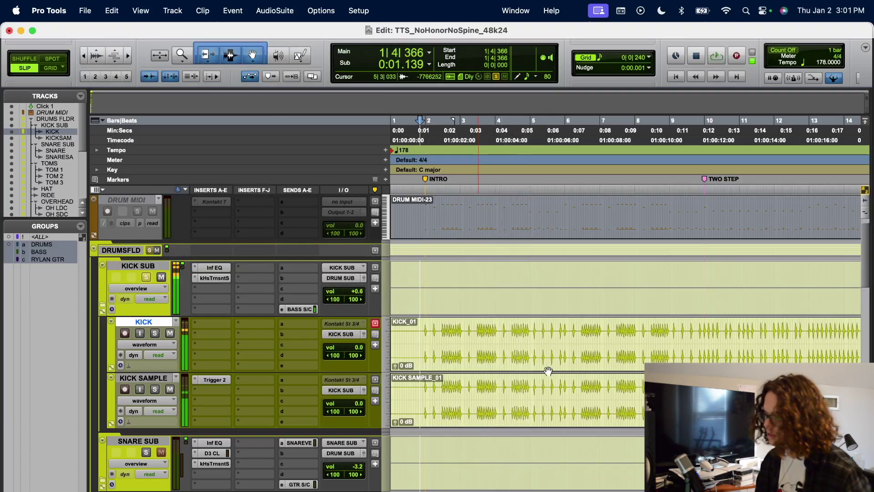
Solo the SNARE track and bypass the Inf EQ, D3 CL and transient shaper inserts on SNARE SUB
scroll(193, 339, "down", 5)
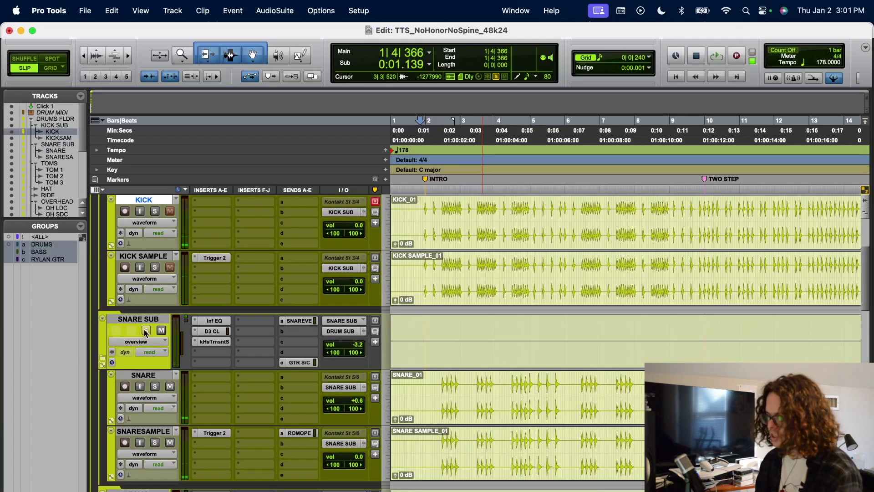
left_click(154, 375)
left_click(156, 386)
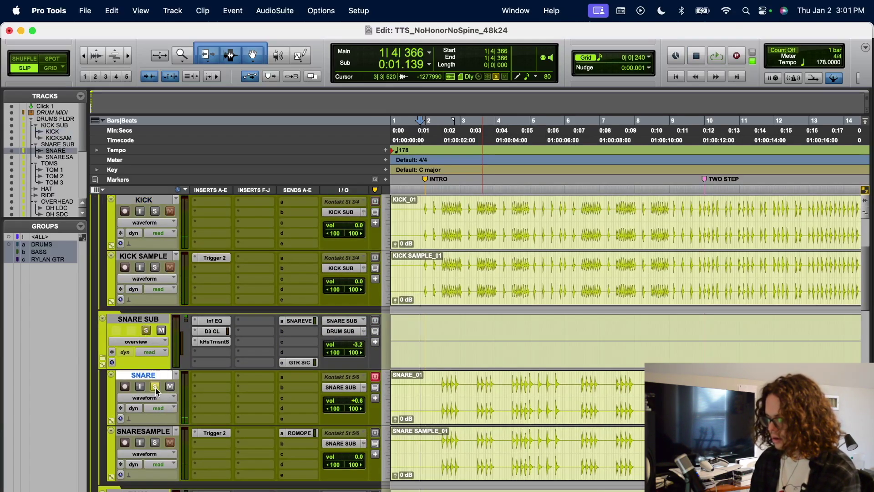
left_click(212, 330, "super")
left_click(214, 321, "super")
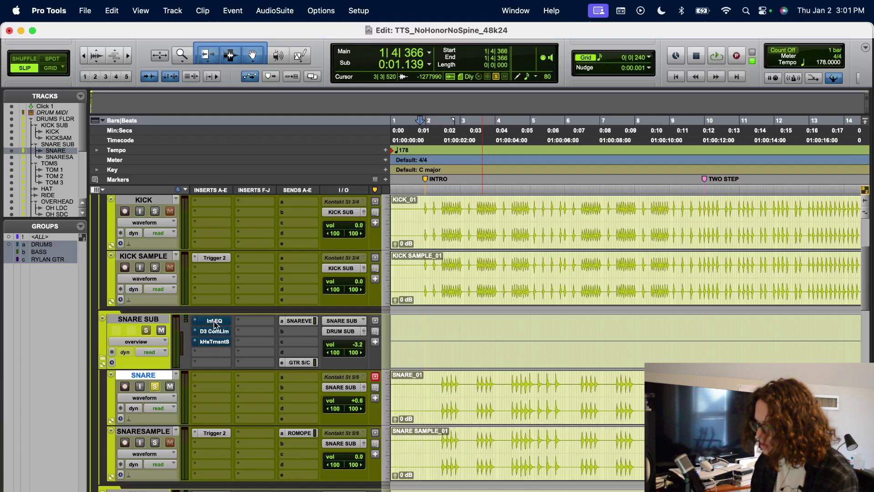
Listen to the raw SNARE track, and move the solo over to SNARE SAMPLE
key("space")
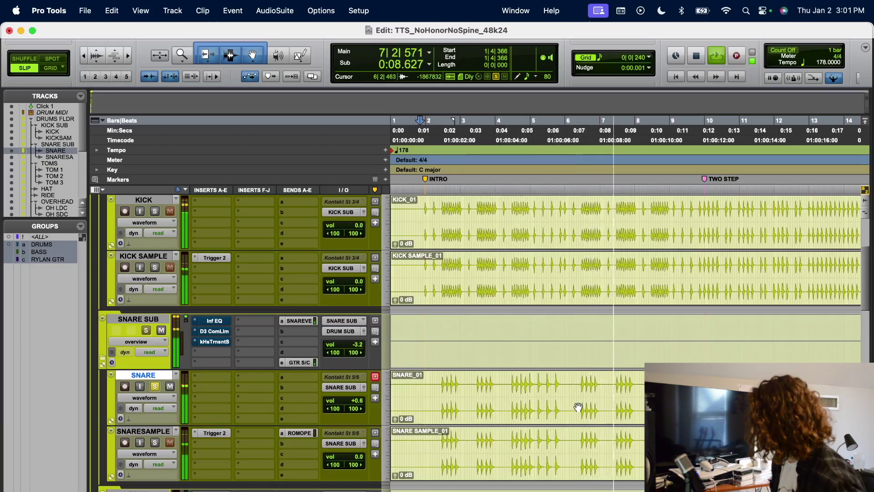
key("space")
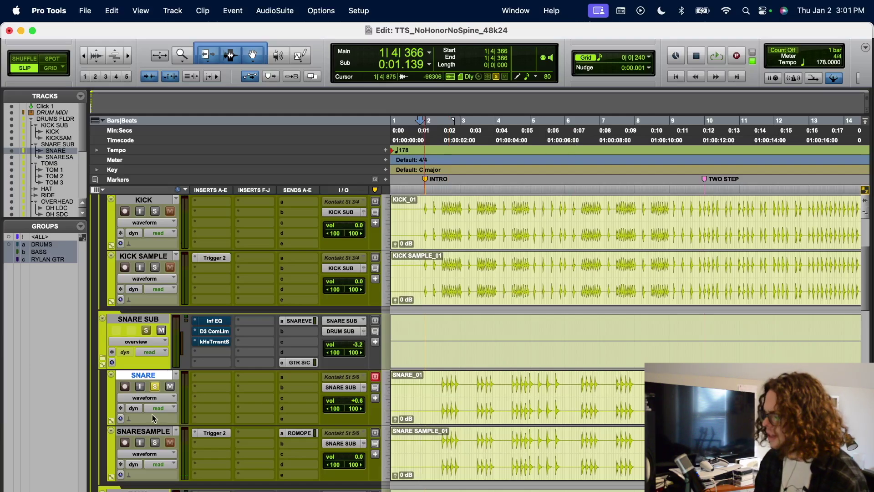
left_click(155, 442)
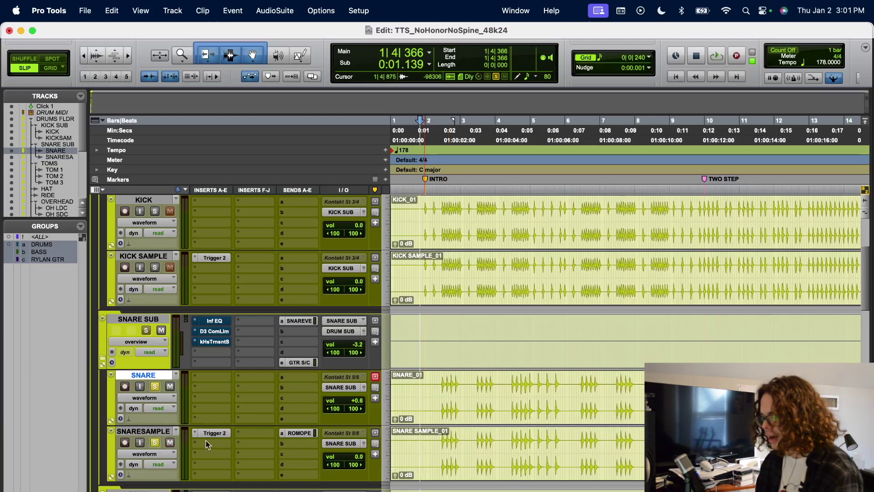
left_click(155, 386)
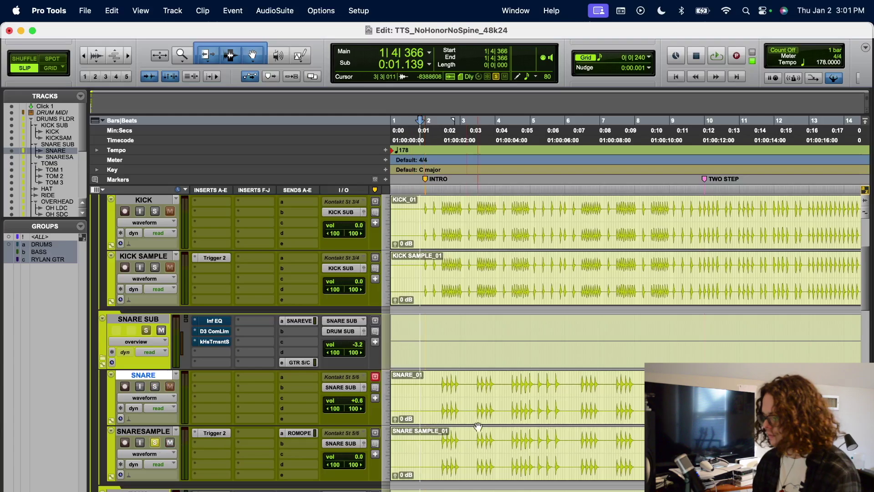
Play the soloed SNARE SAMPLE from its first hits and examine the sample blend in its Trigger 2 plugin
left_click(440, 444)
key("space")
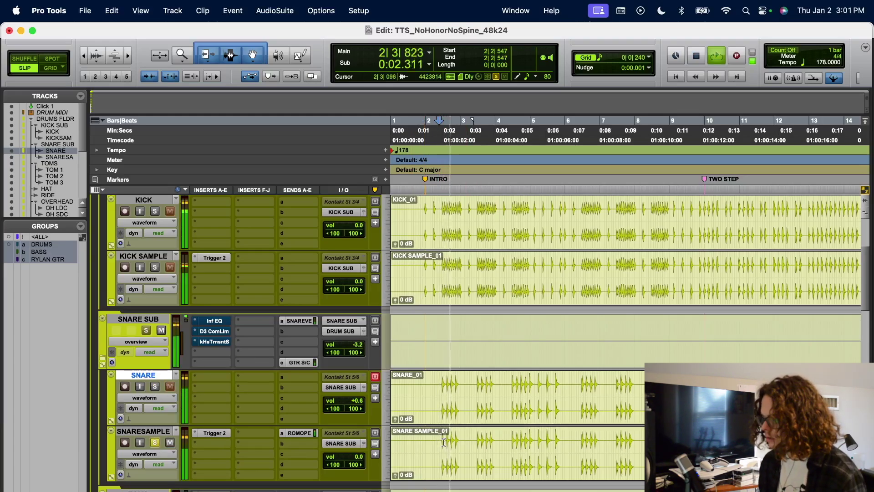
key("space")
left_click(213, 432)
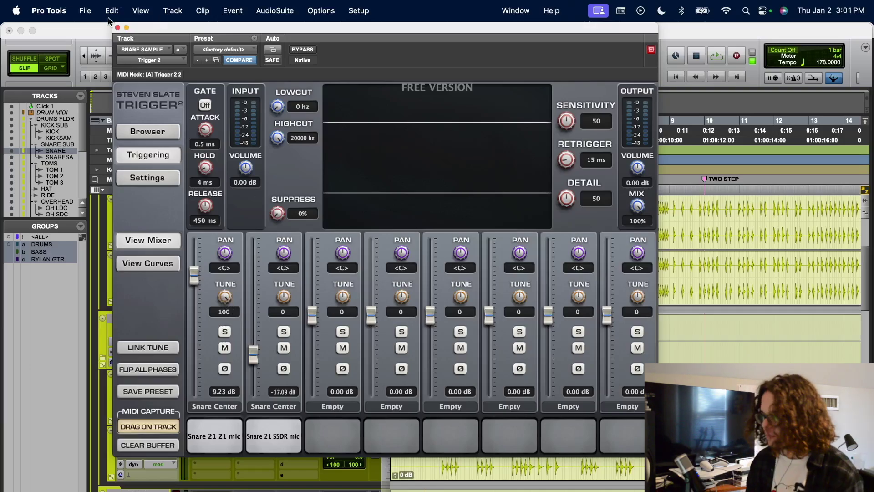
left_click(118, 28)
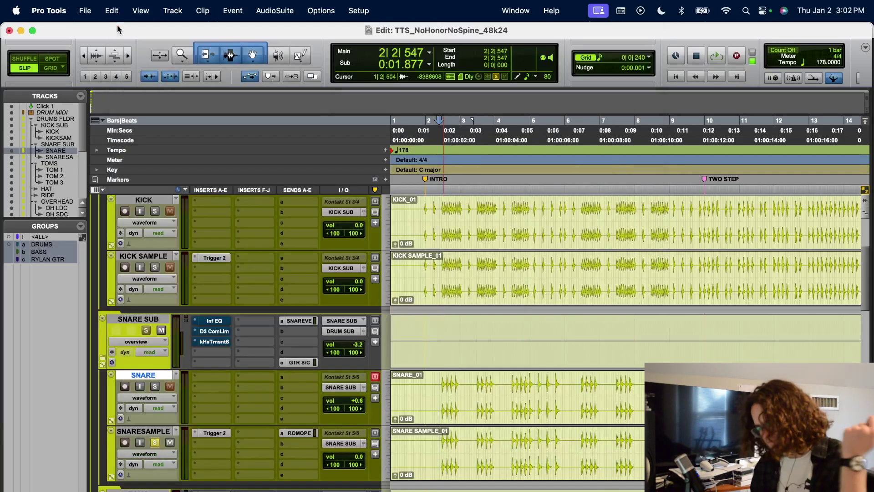
Re-enable the Infinity EQ on SNARE SUB and examine the frequency and gain of its bands
left_click(215, 321, "shift+super")
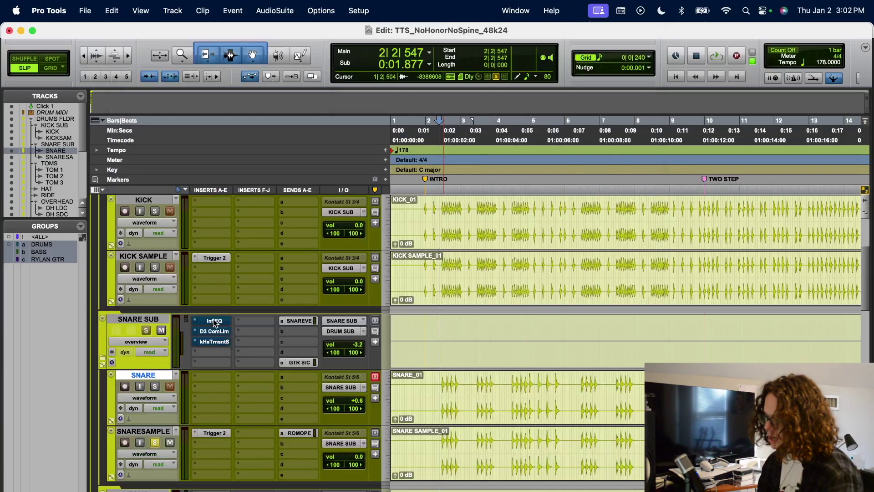
left_click(216, 322)
left_click(307, 51)
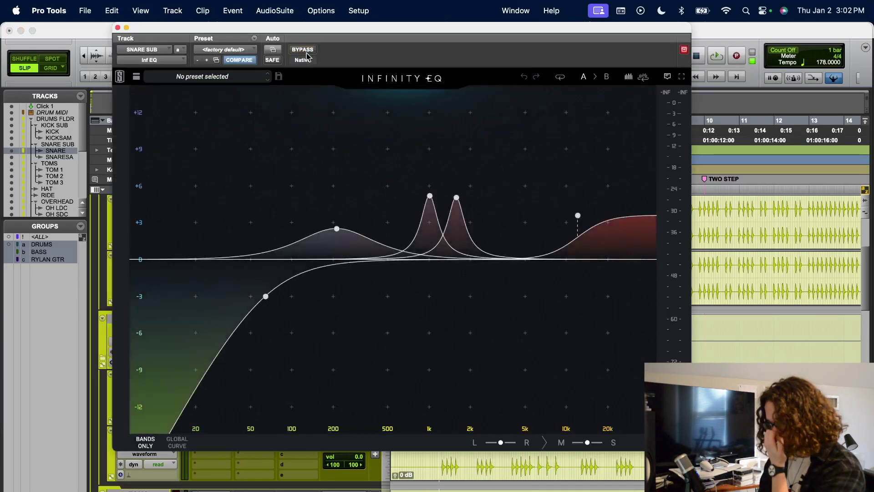
mouse_move(337, 229)
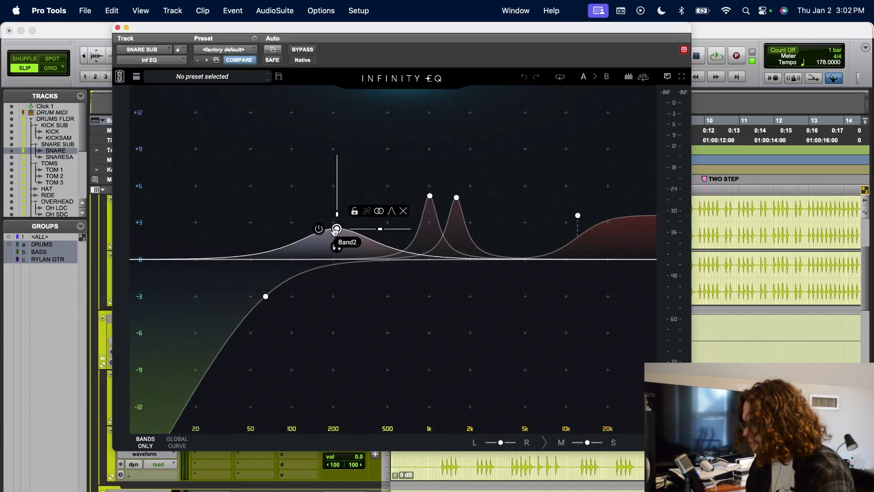
mouse_move(267, 297)
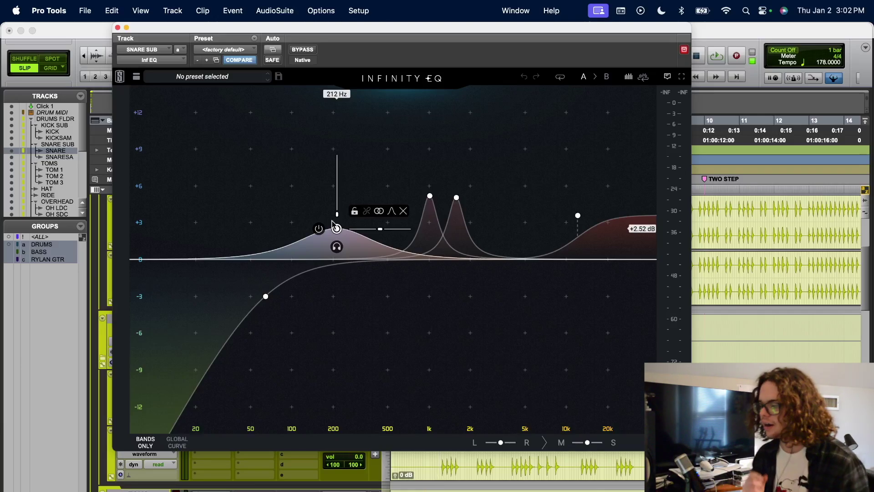
left_click(429, 196)
left_click(456, 197)
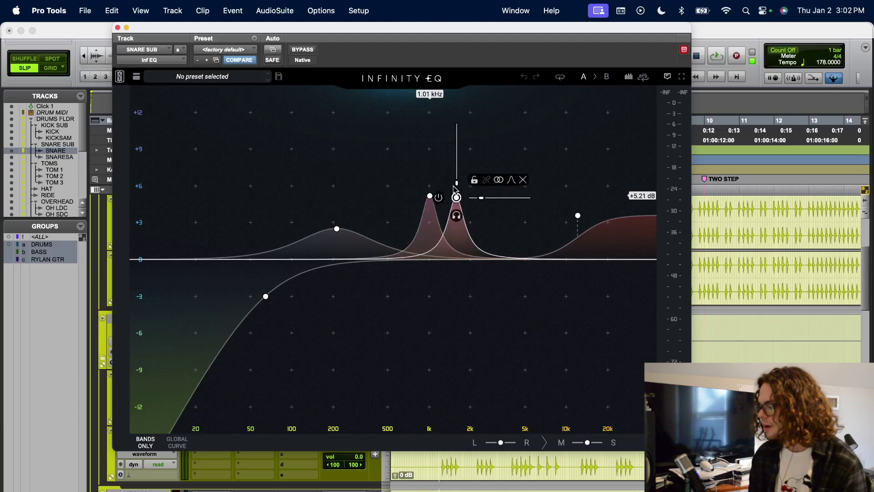
left_click(578, 215)
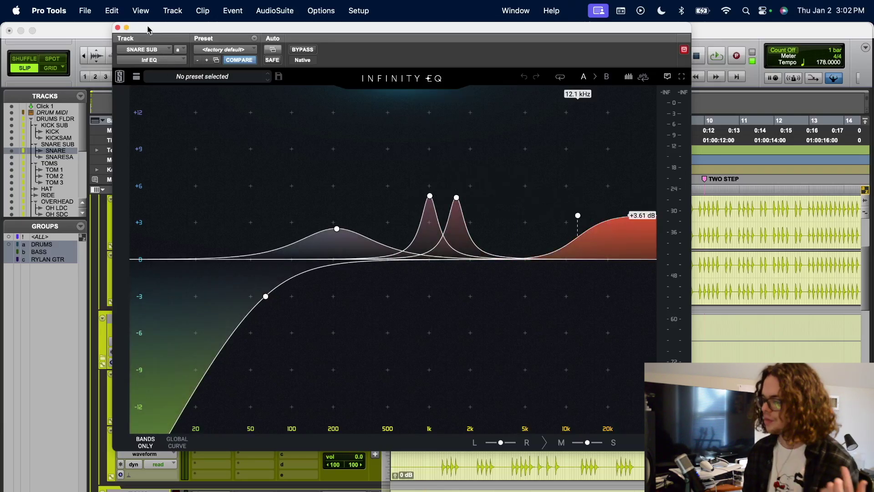
Solo SNARE SUB and listen to the combined snare layers through the Infinity EQ
left_click_drag(147, 29, 350, 43)
left_click(147, 330)
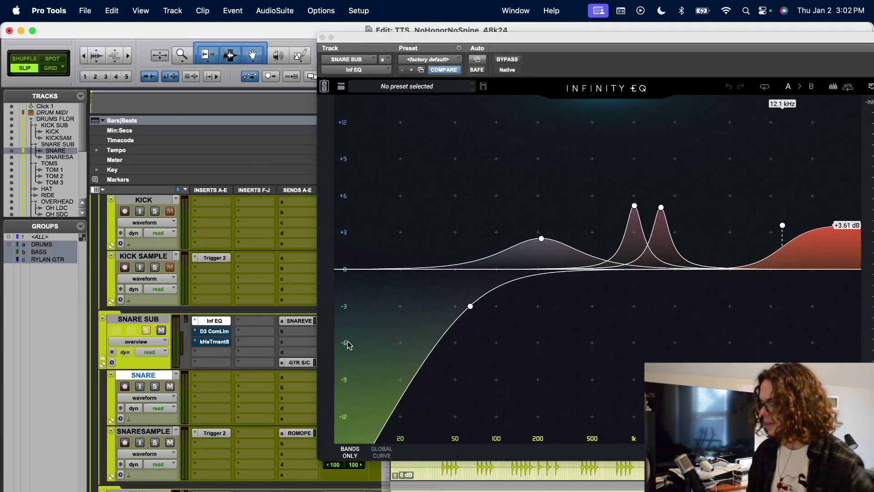
key("space")
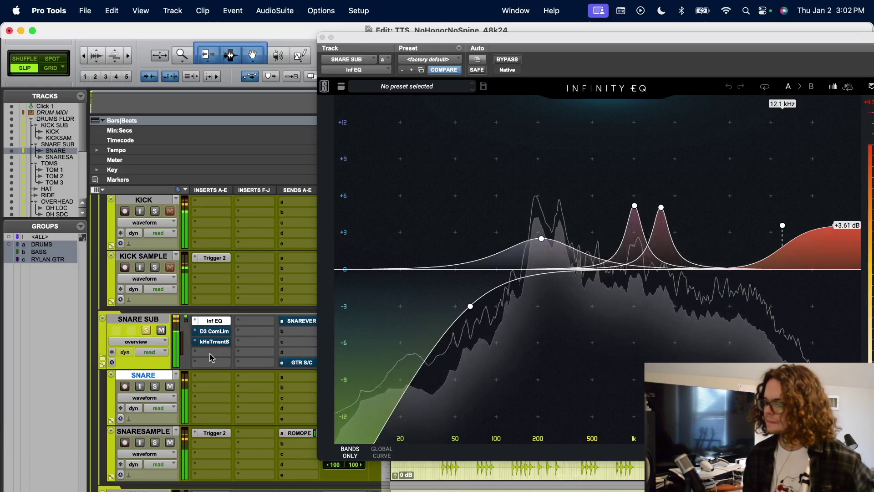
Re-enable the Dyn3 Compressor/Limiter on SNARE SUB, review its settings, and listen to the compressed snare
left_click(217, 332)
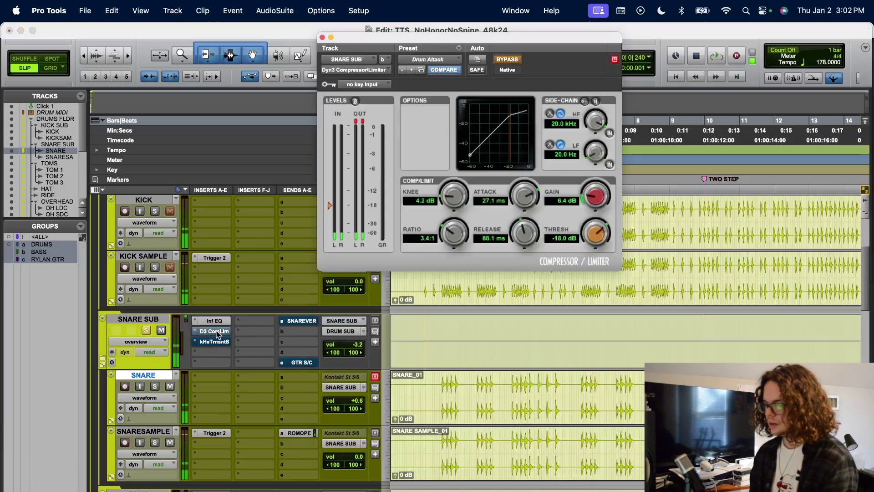
left_click(502, 59)
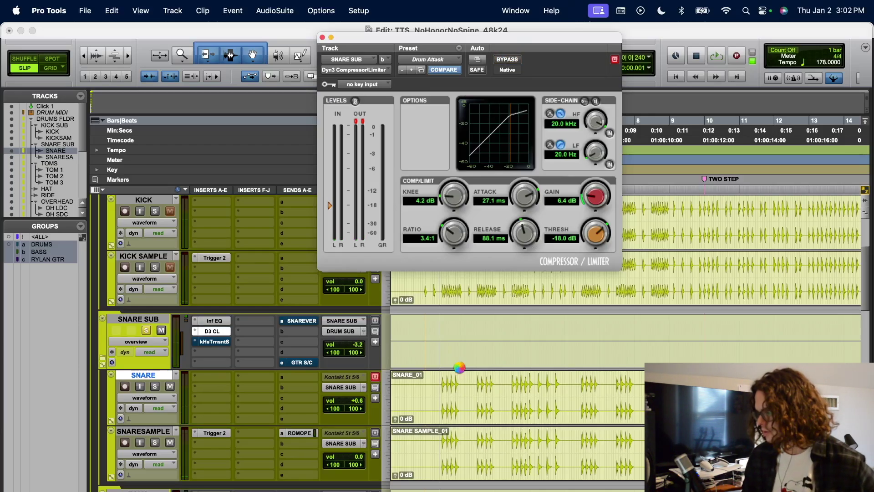
key("space")
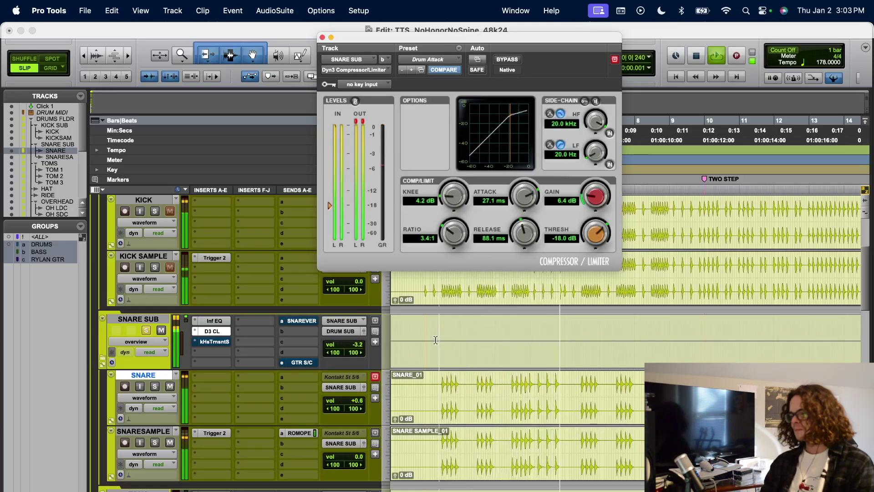
key("space")
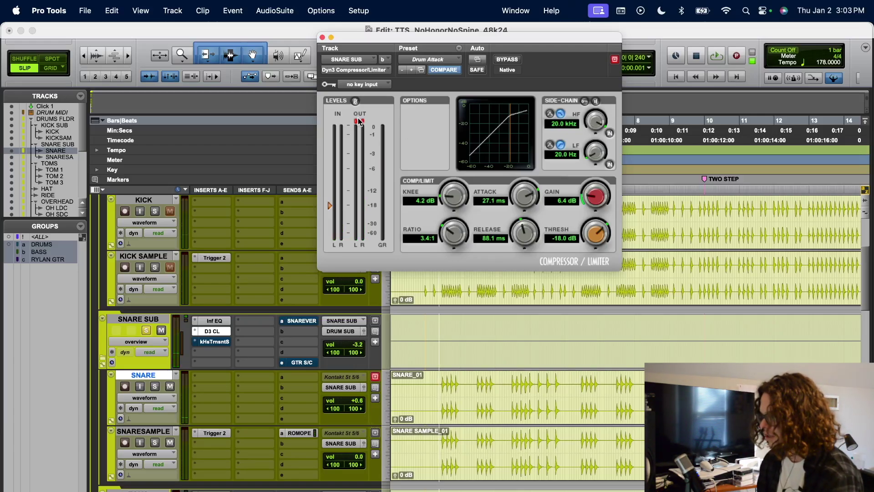
Re-enable the kHs Transient Shaper on SNARE SUB and review its attack setting
left_click(223, 341)
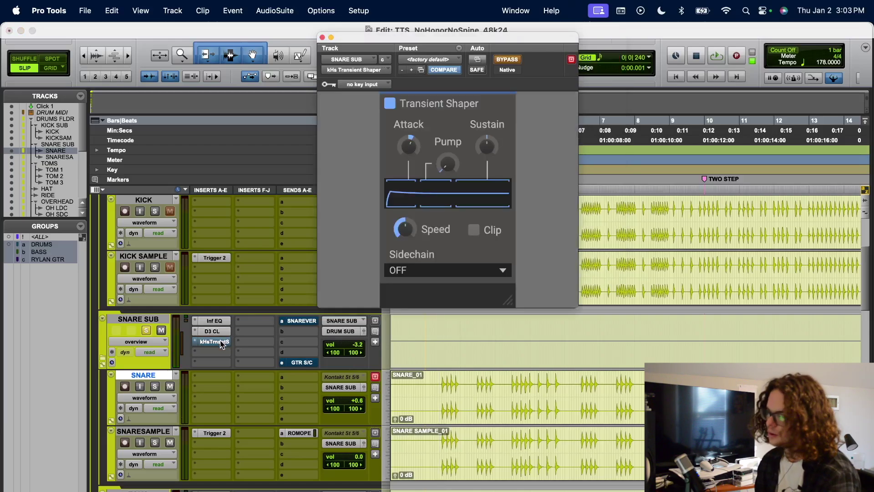
left_click(508, 62)
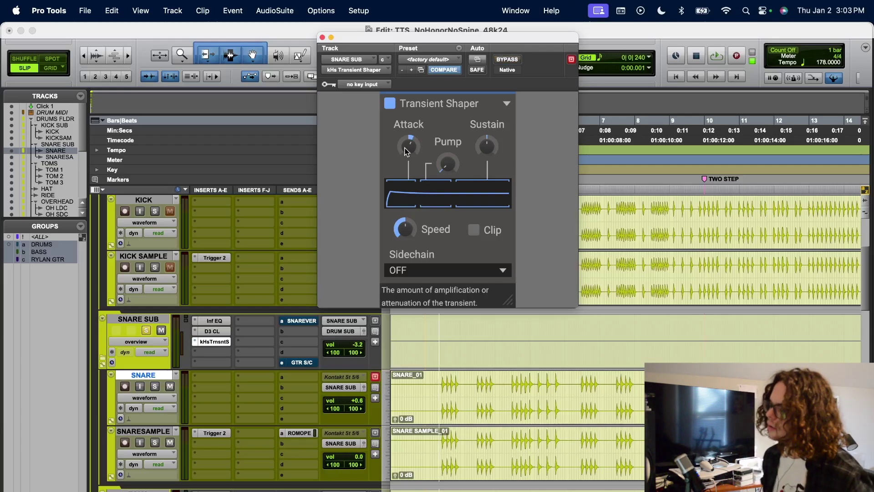
left_click(322, 38)
Unmute SNARE SUB's send a to SNARE VERB
left_click(302, 321)
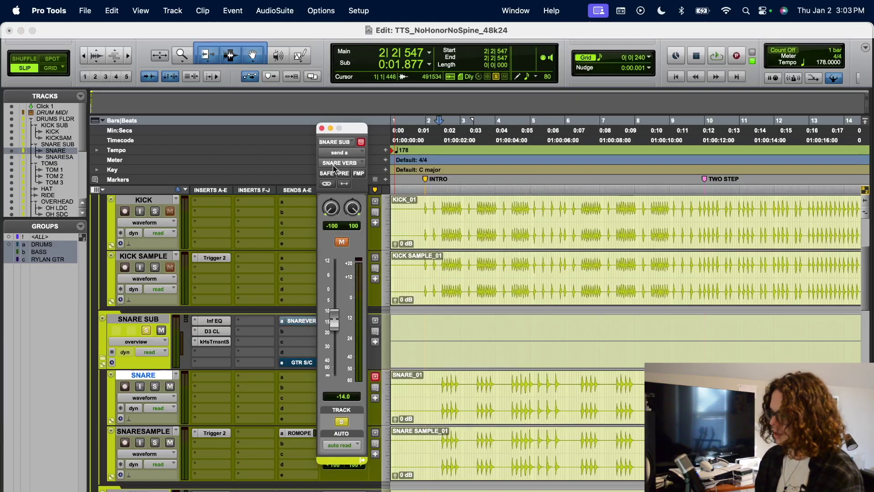
left_click(341, 241)
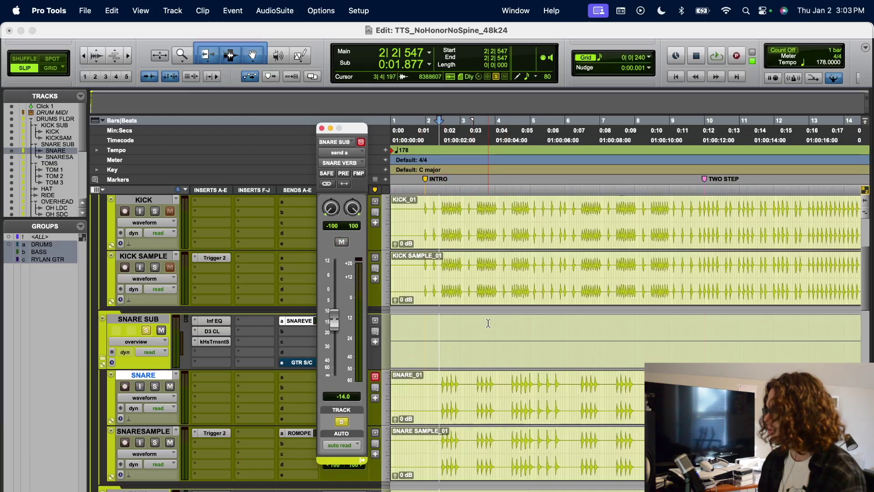
Expand FX FLDR, enlarge the SNARE VERB track, and examine the settings of its VerbSuite Classics reverb
scroll(488, 323, "down", 15)
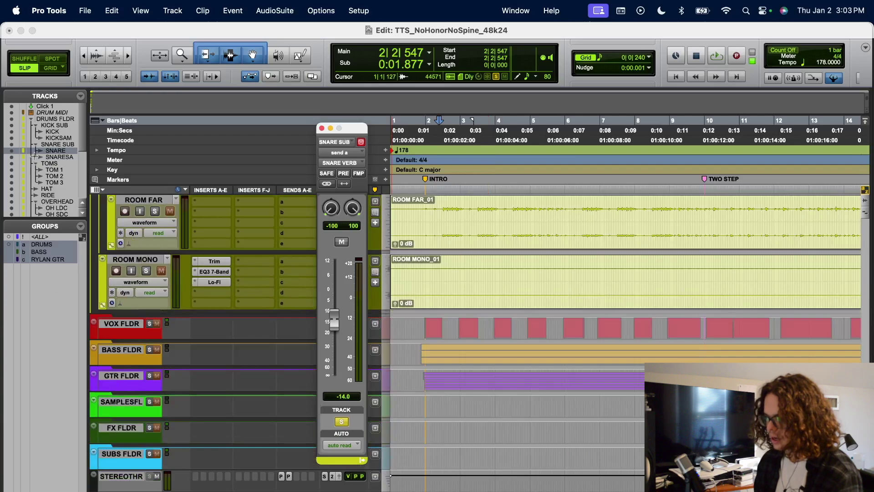
scroll(16, 151, "down", 8)
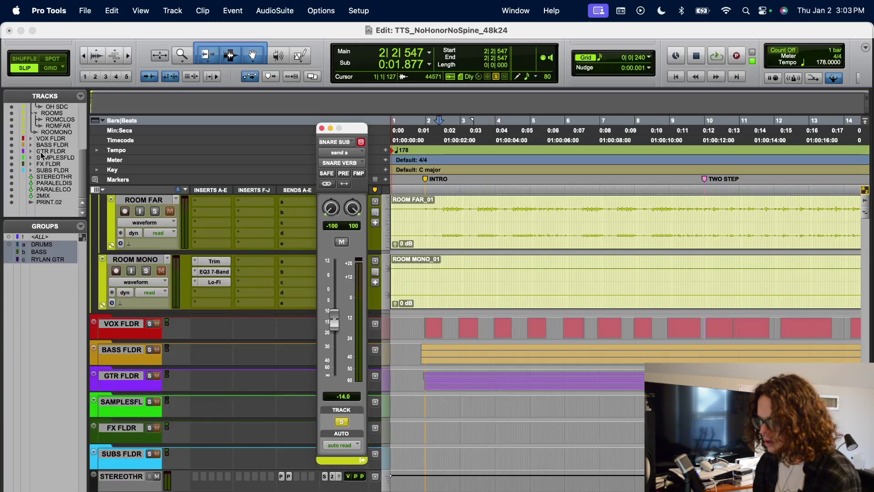
left_click(31, 164)
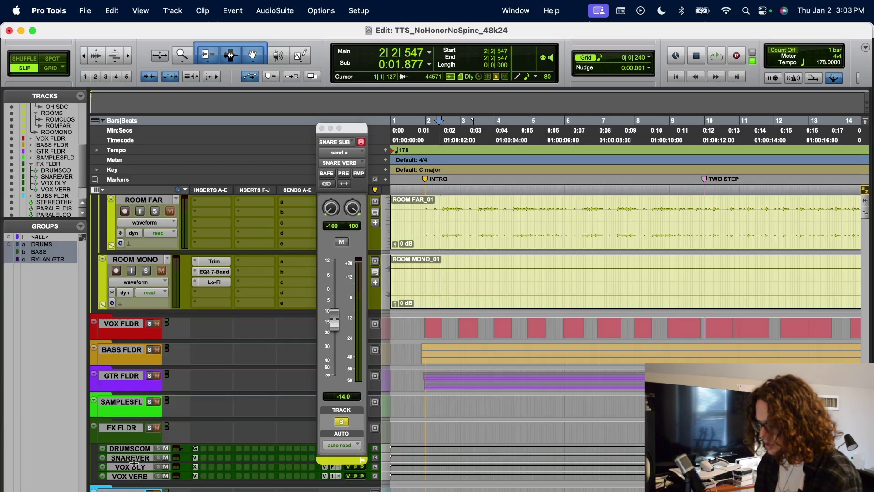
left_click_drag(135, 462, 135, 491)
left_click(215, 461)
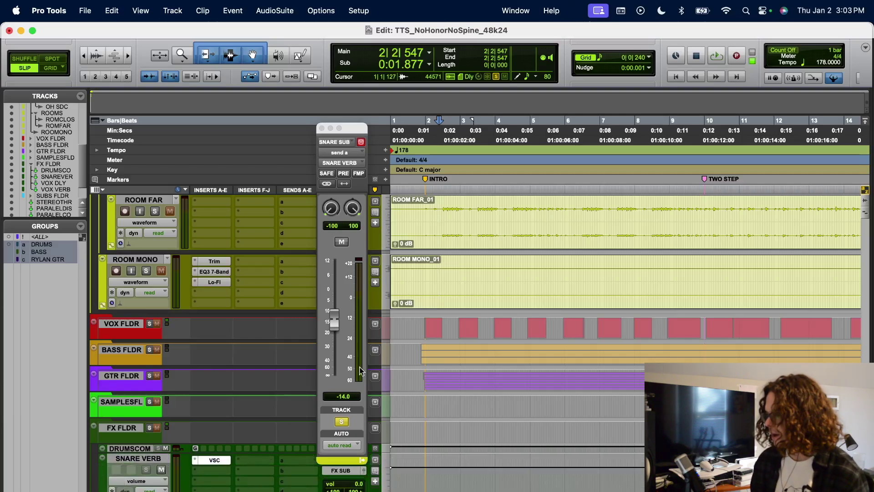
left_click_drag(562, 42, 343, 66)
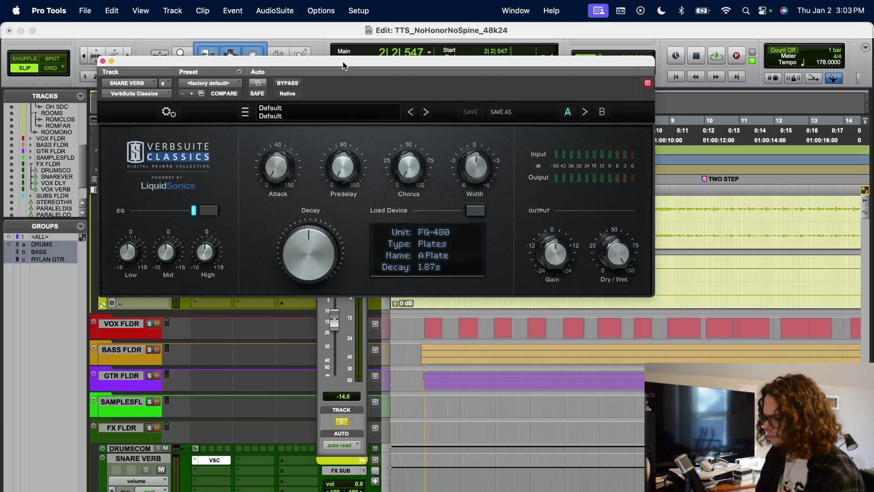
left_click(102, 61)
Listen to the processed kick and snare with the snare reverb send active, and close the send window
scroll(458, 325, "up", 10)
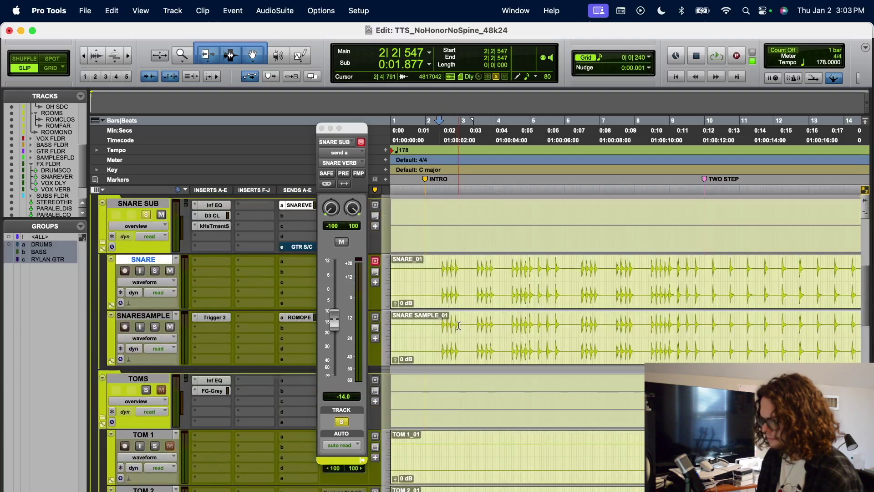
key("space")
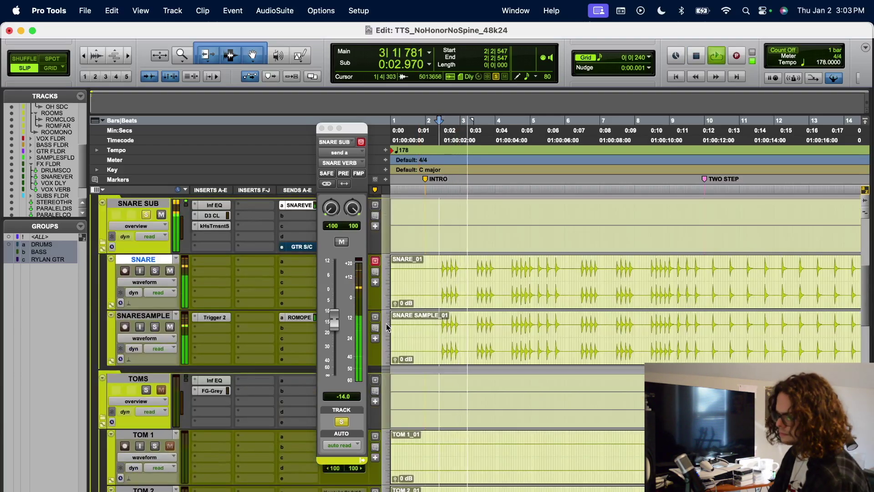
scroll(257, 283, "up", 3)
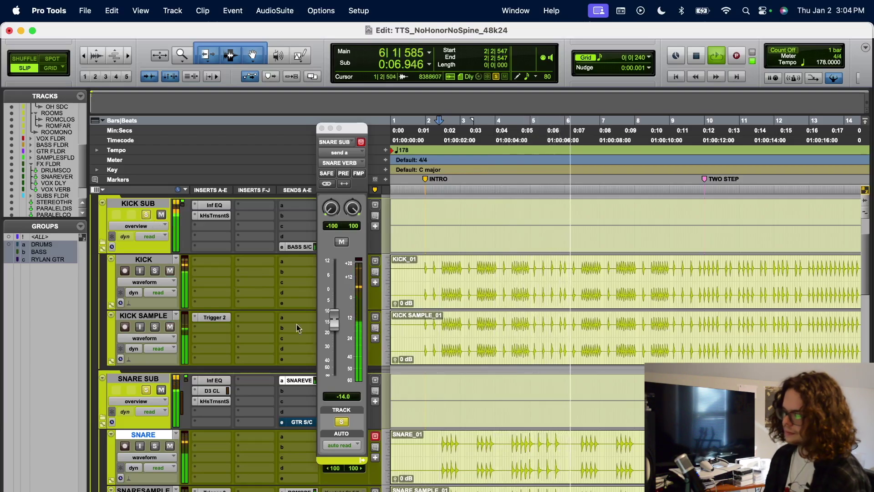
key("space")
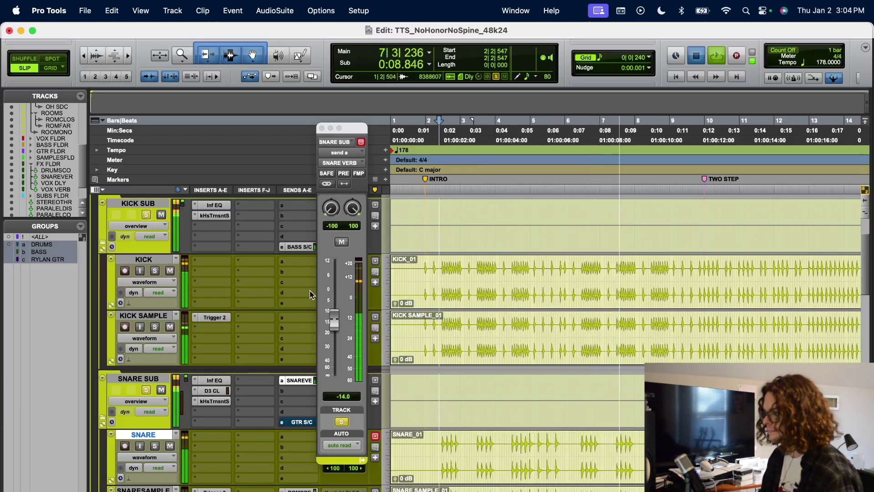
left_click(323, 128)
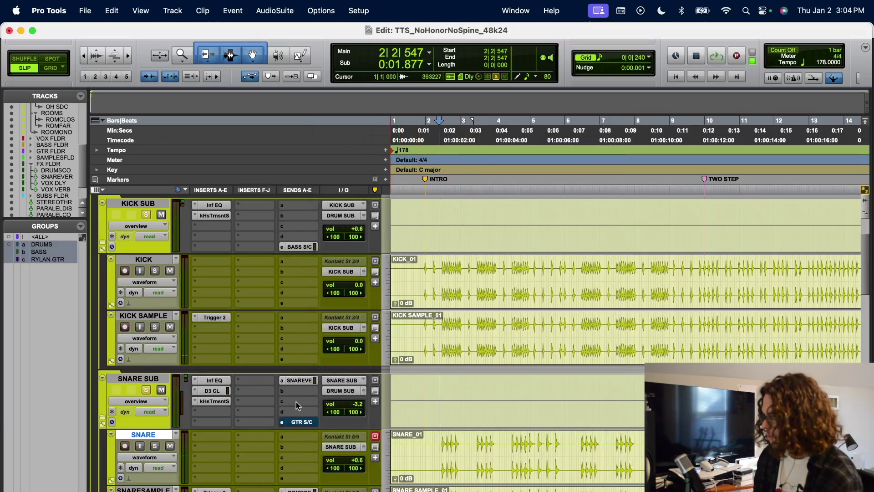
Take SNARE SUB and KICK SUB out of solo and go to the TOMS folder with its three tom tracks
scroll(299, 405, "down", 4)
scroll(142, 395, "down", 2)
scroll(145, 273, "up", 2)
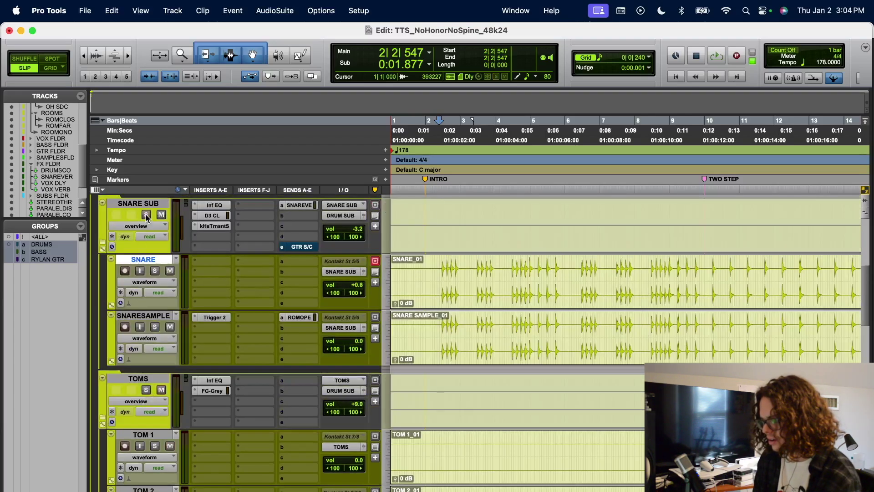
scroll(143, 246, "up", 4)
scroll(142, 245, "down", 8)
scroll(210, 249, "up", 1)
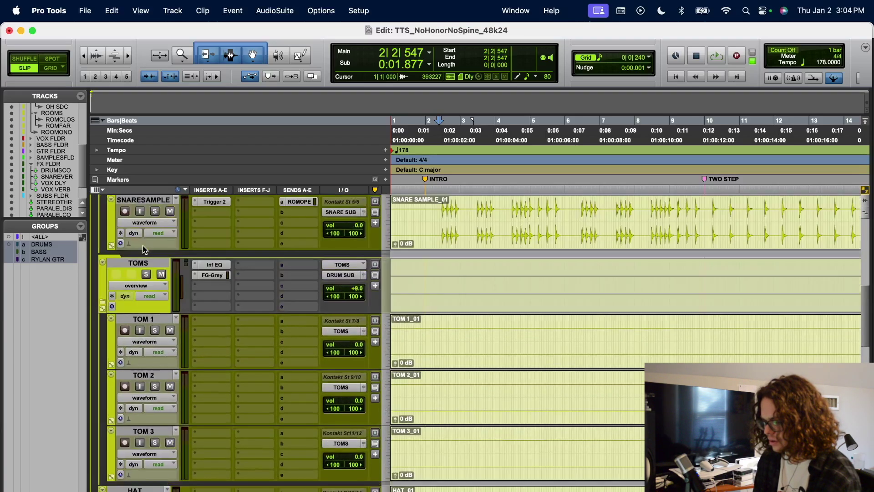
Examine the Infinity EQ's high-shelf band and the FG-Grey compressor settings on the TOMS folder
left_click(214, 265)
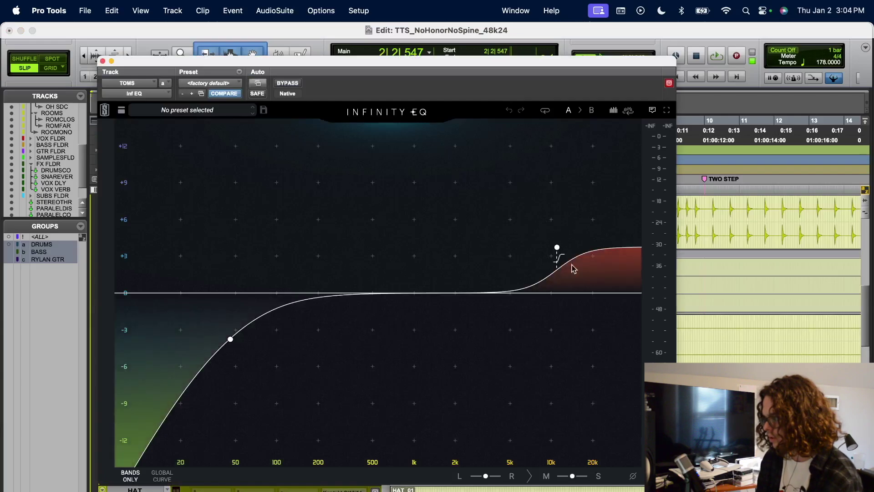
left_click(557, 248)
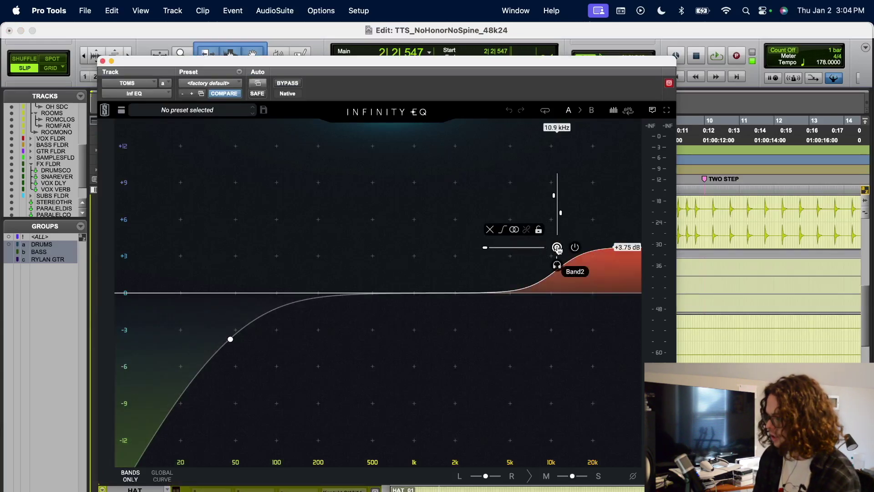
left_click(103, 62)
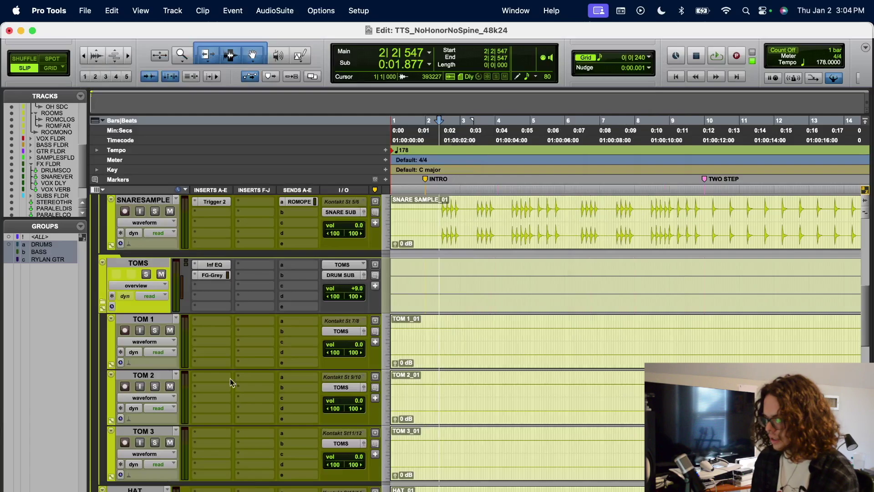
left_click(212, 275)
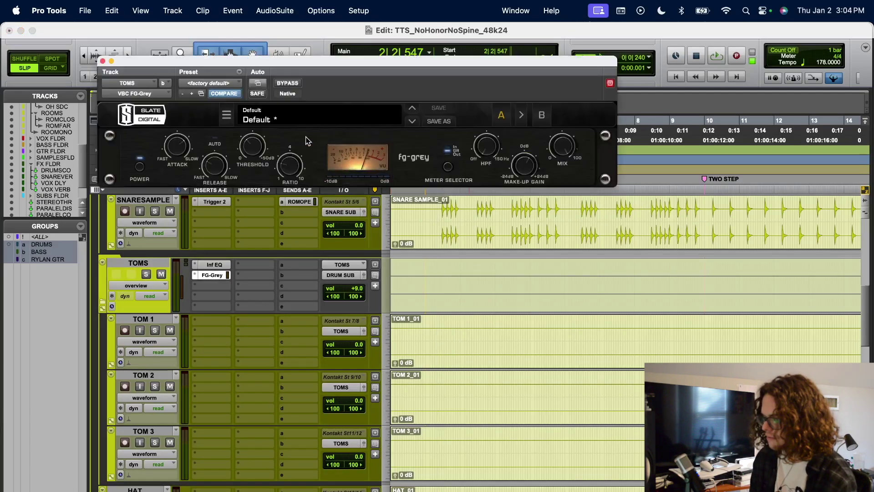
left_click(103, 62)
Solo the OVERHEADS folder, play it from just before the INTRO marker with the timeline zoomed out, and bypass all its inserts
scroll(259, 385, "down", 5)
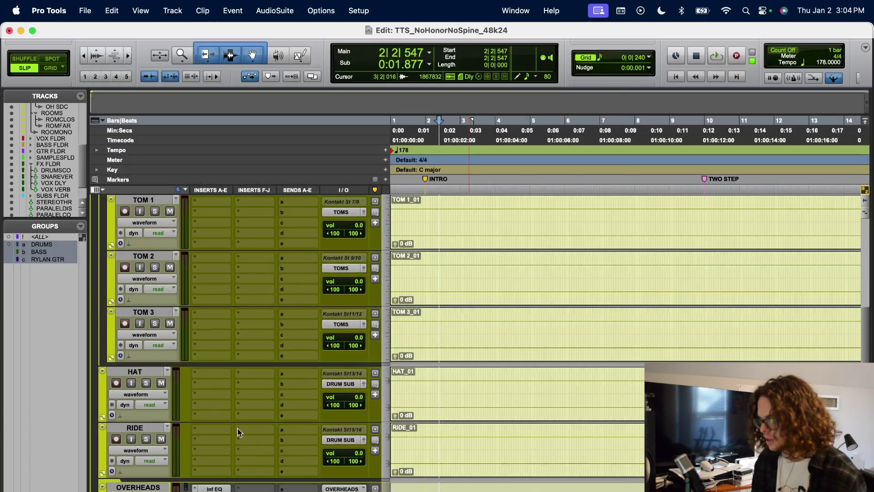
scroll(240, 432, "down", 3)
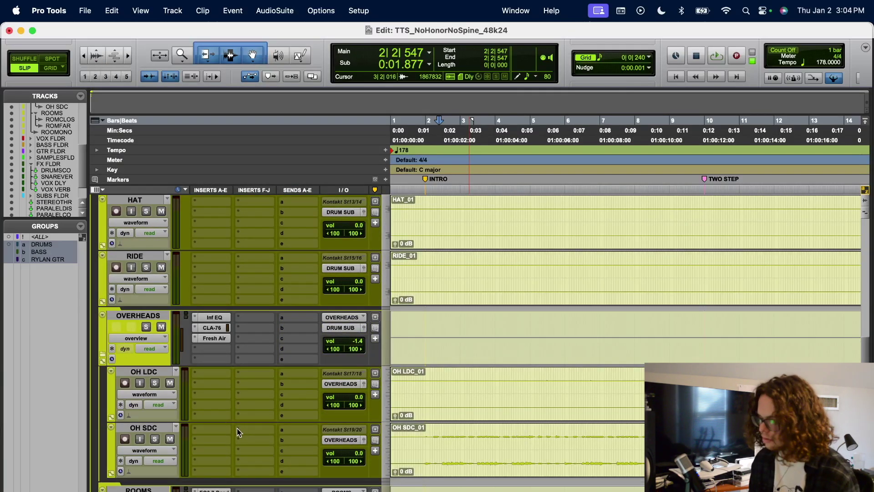
left_click(146, 328)
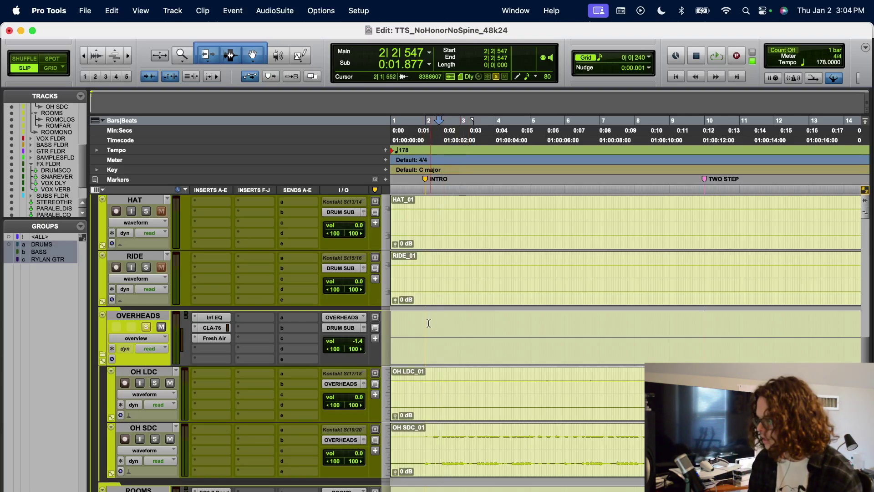
left_click(424, 326)
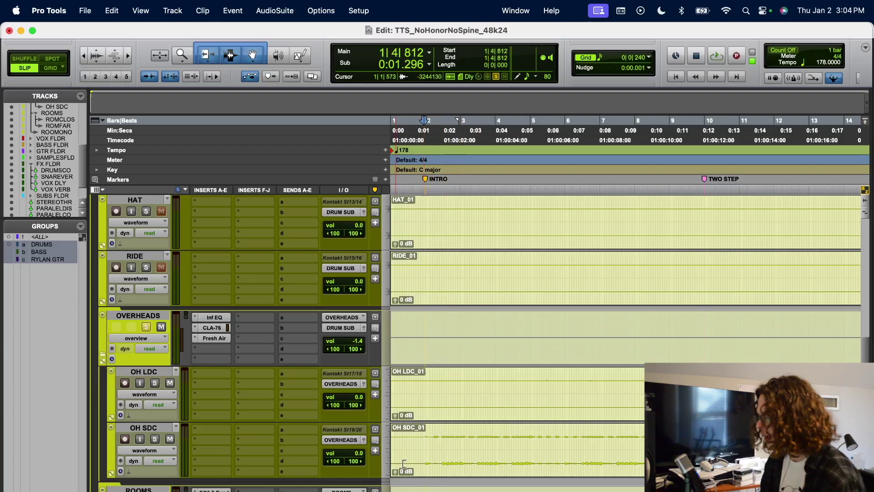
key("r")
key("r")
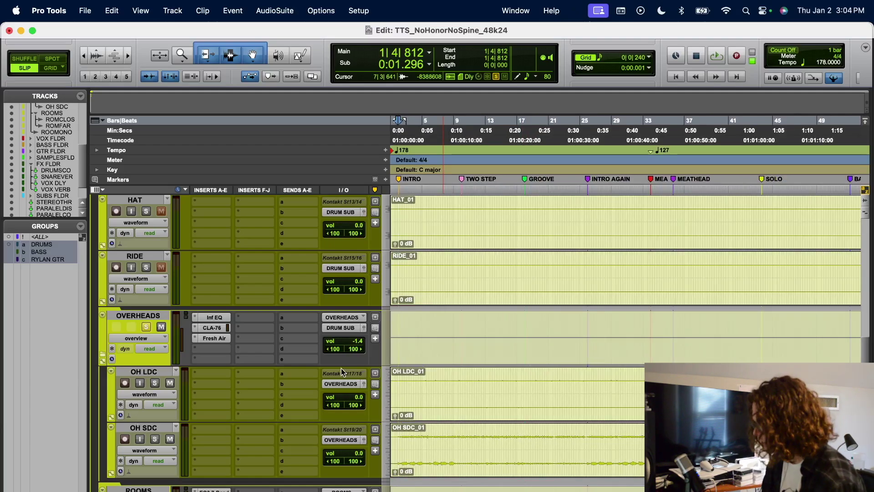
key("space")
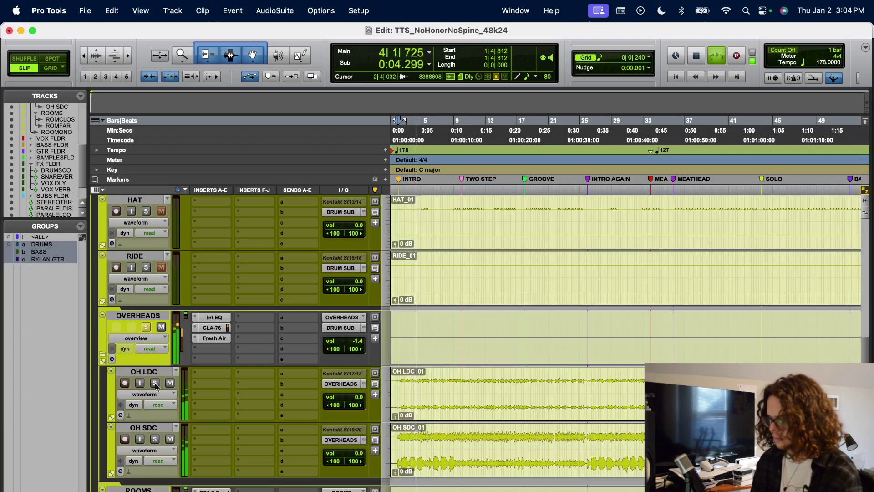
key("shift+a")
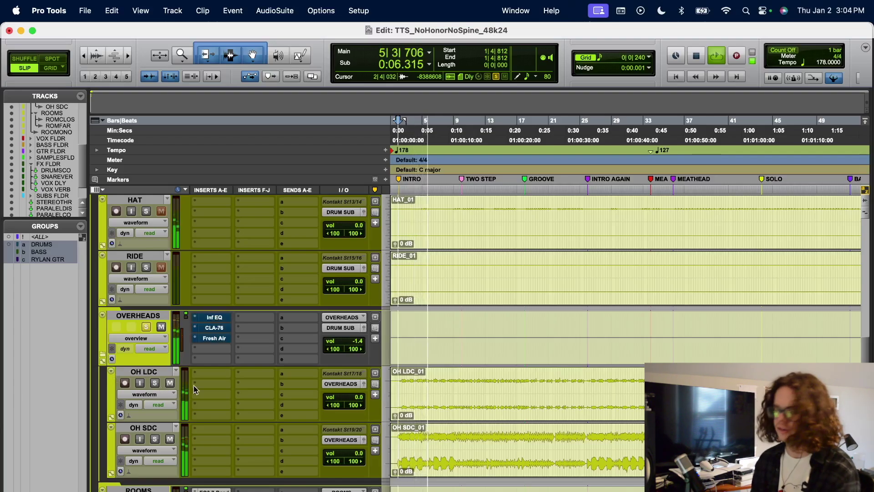
Audition the OH LDC overhead track alone in solo, and take it out of solo once playback is stopped
left_click(155, 383)
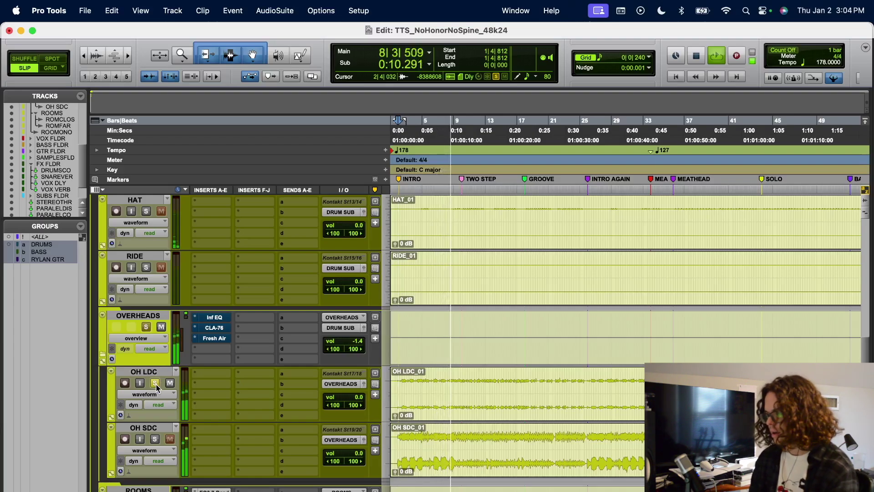
key("space")
left_click(156, 383)
Audition OH SDC in solo from around bar 4, add OH LDC to hear both together, and clear the solos
left_click(156, 440)
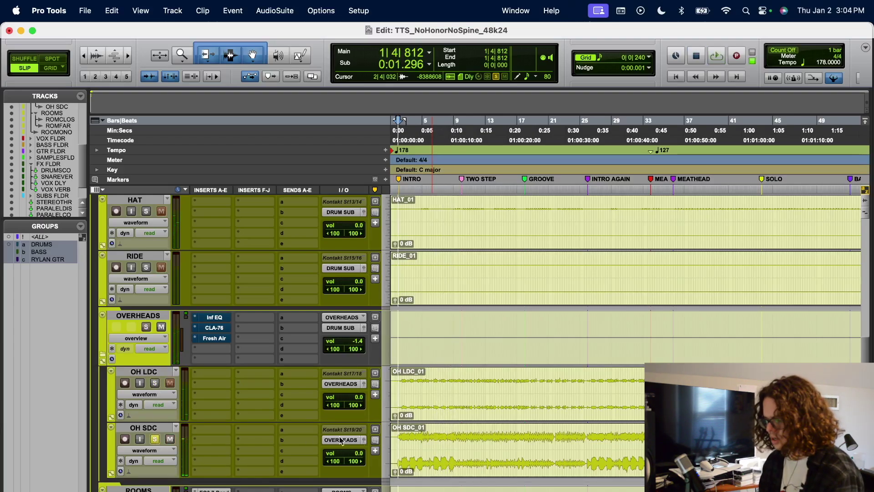
left_click(415, 436)
key("space")
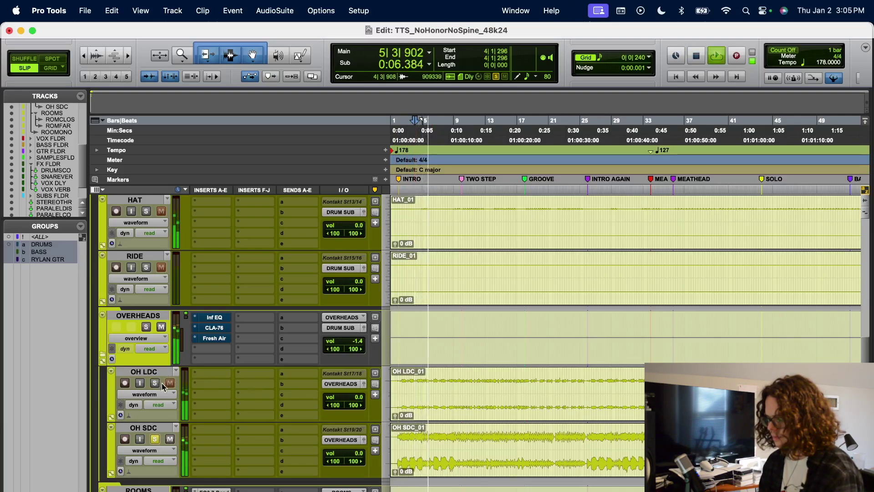
left_click(155, 384)
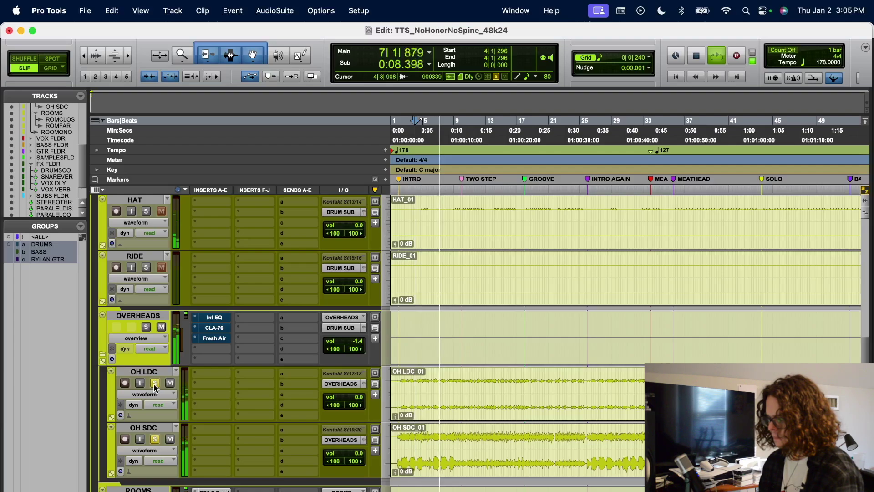
key("space")
left_click(154, 385)
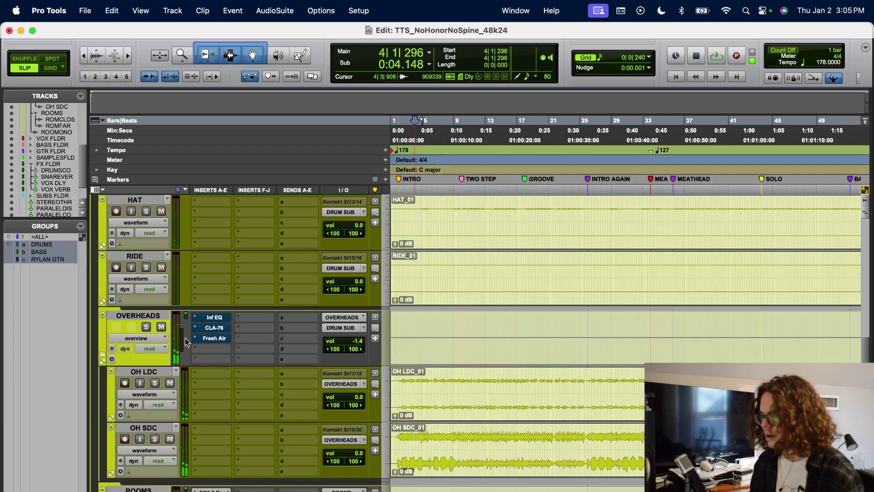
Solo the OVERHEADS folder again and take its Infinity EQ out of bypass
left_click(146, 327)
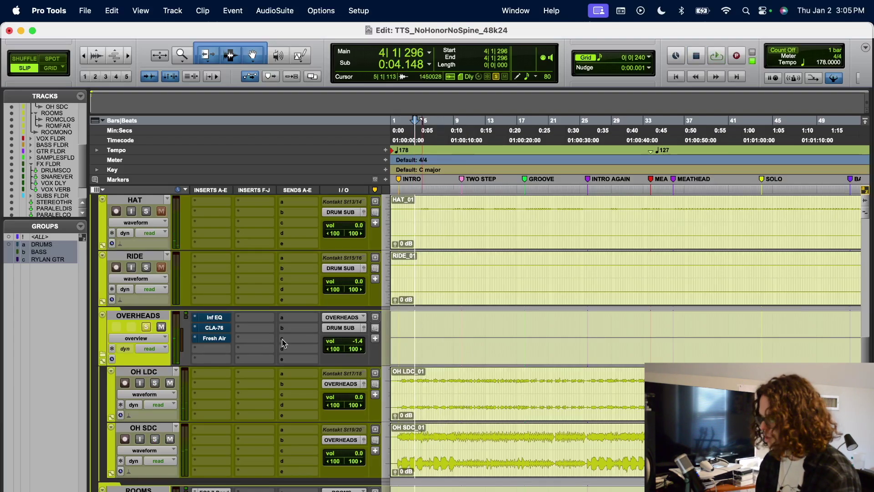
left_click(214, 318)
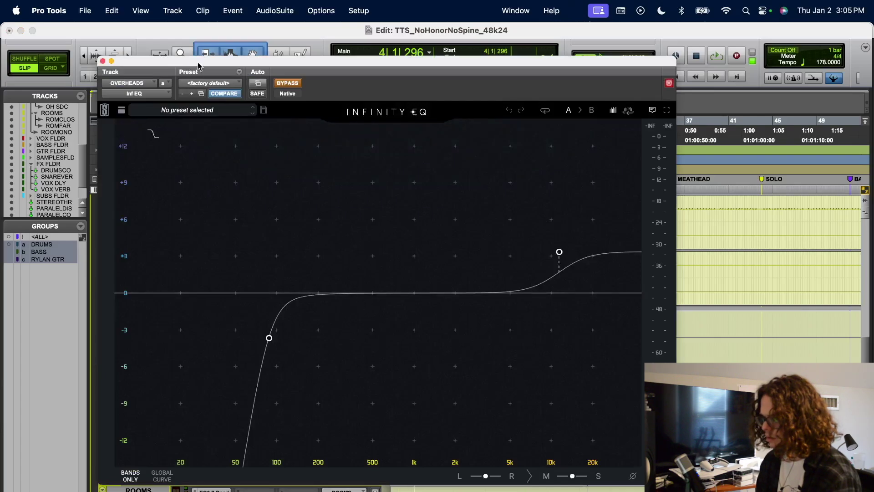
left_click_drag(198, 66, 335, 49)
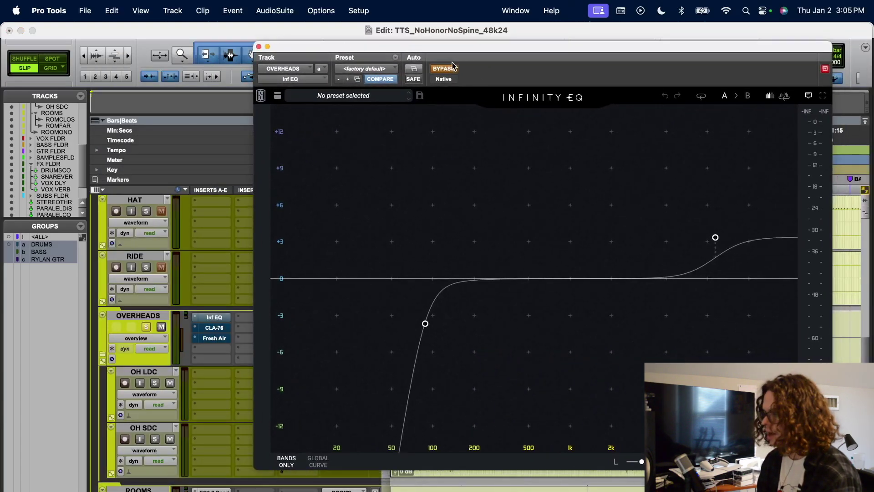
key("space")
Compare the overheads with the Infinity EQ's 87.7 Hz low-cut band off and on, and close the EQ
mouse_move(424, 324)
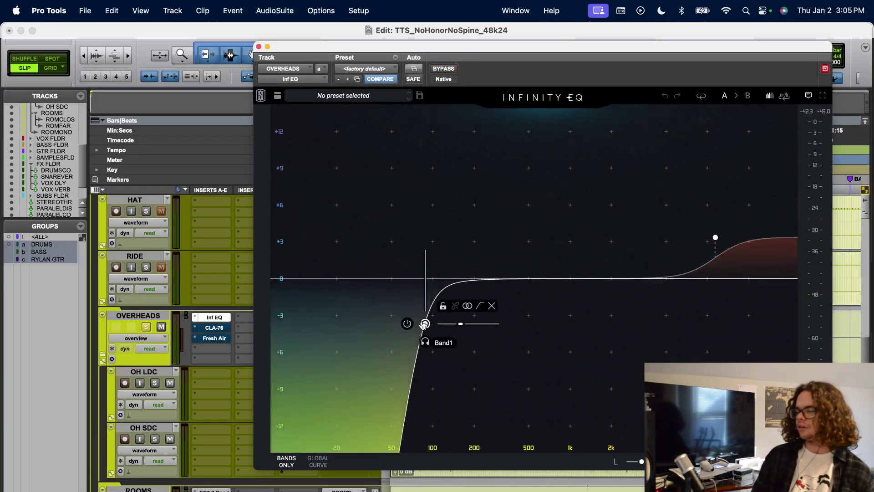
left_click(407, 324)
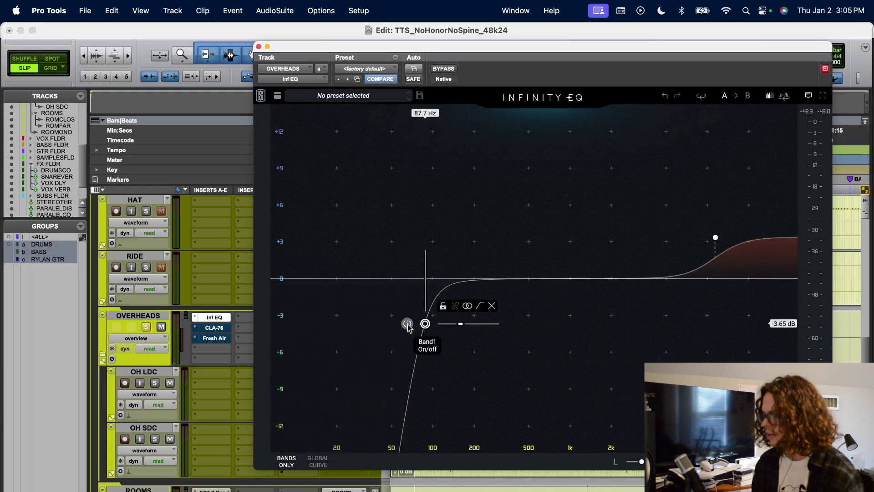
key("space")
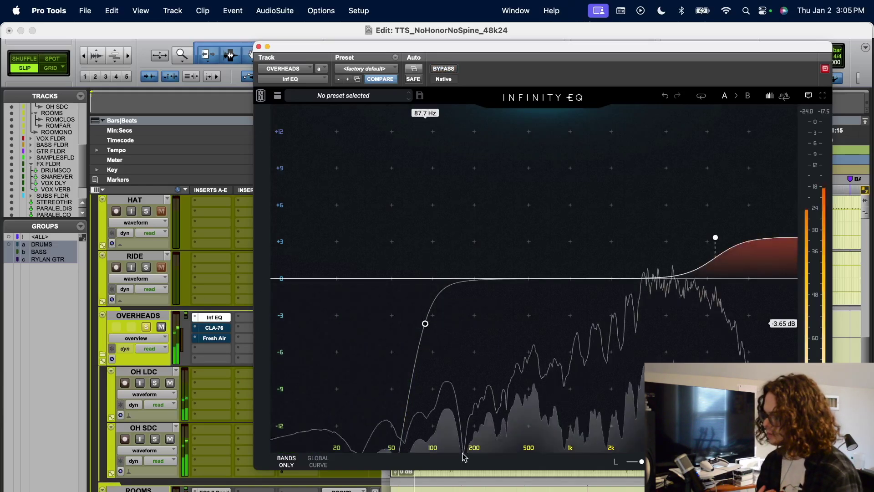
left_click(416, 324)
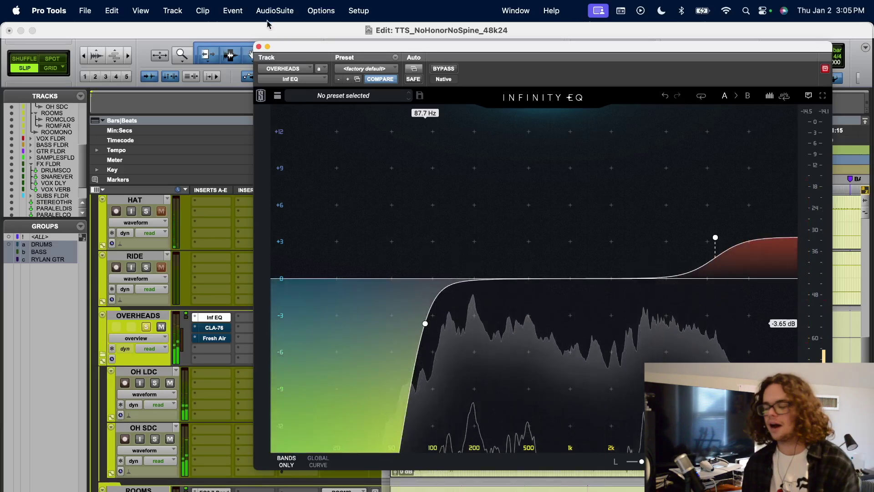
left_click(258, 47)
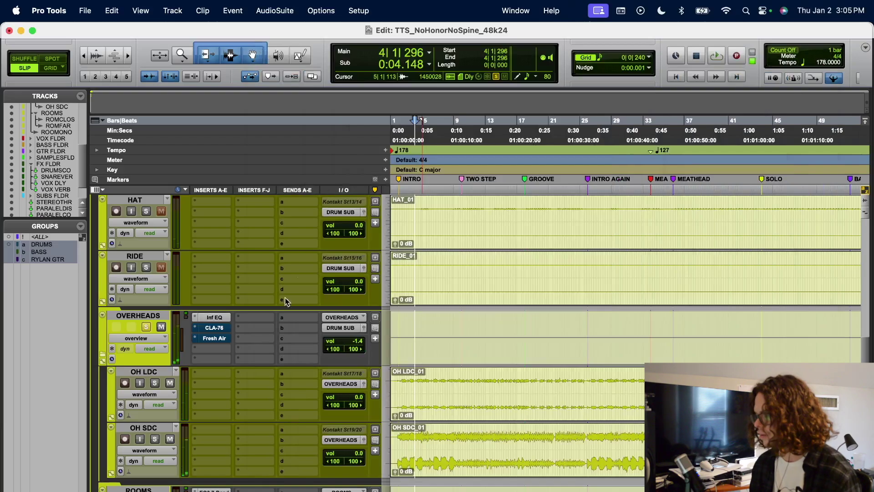
Take the CLA-76 compressor on OVERHEADS out of bypass, review its settings, and close it
left_click(212, 328)
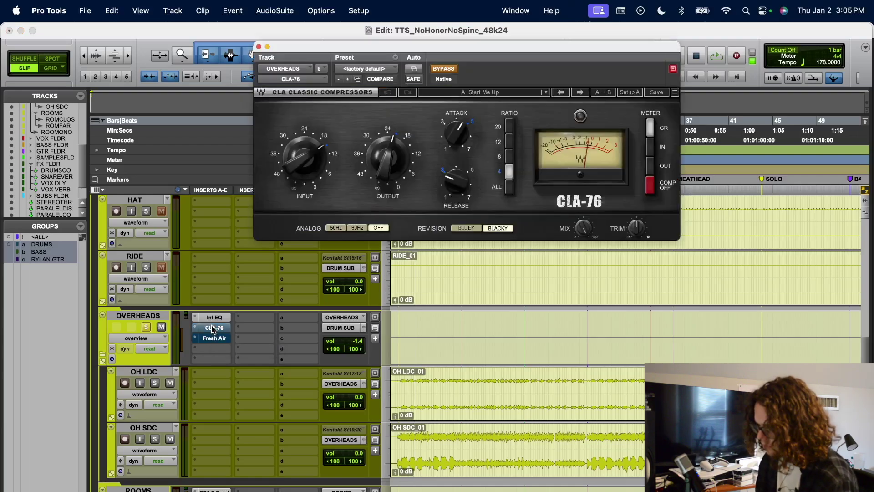
left_click(445, 69)
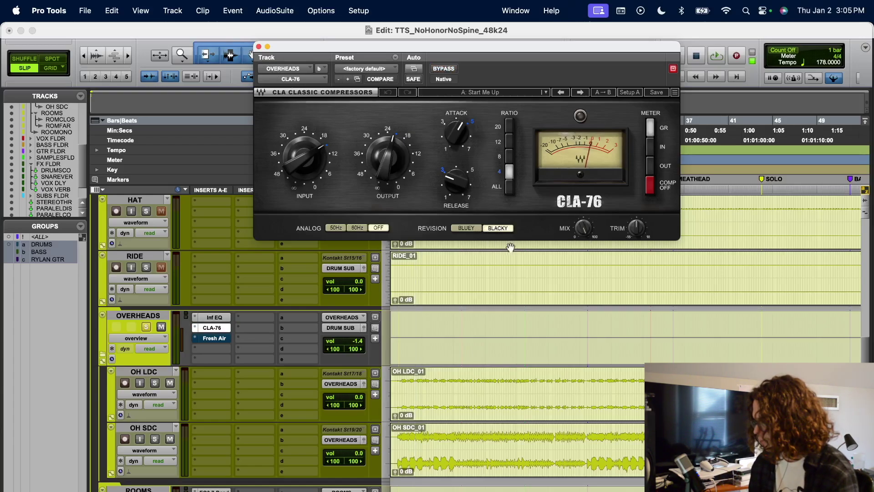
left_click(258, 46)
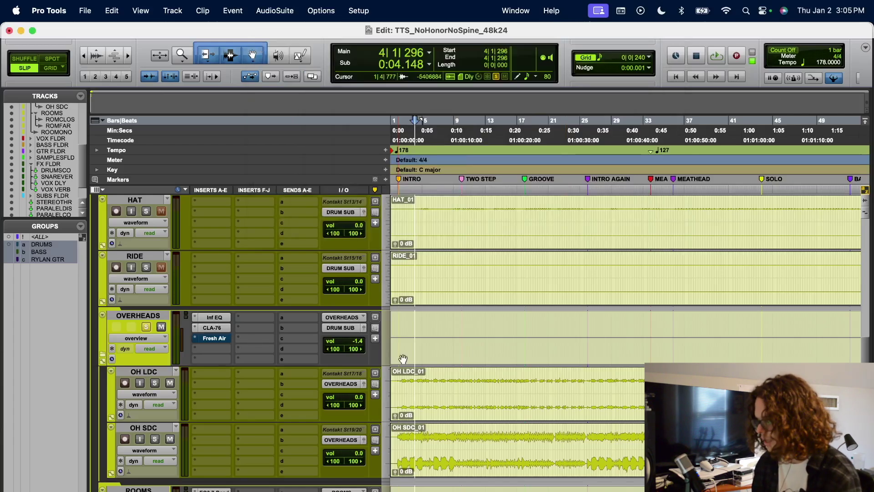
Play the overheads and compare them with the CLA-76 bypassed and active, leaving the compressor active
key("space")
left_click(213, 328)
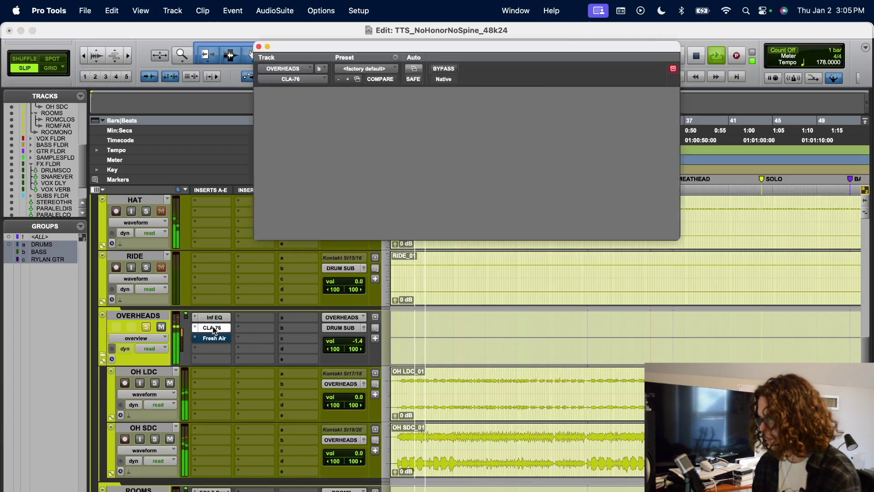
left_click(444, 69)
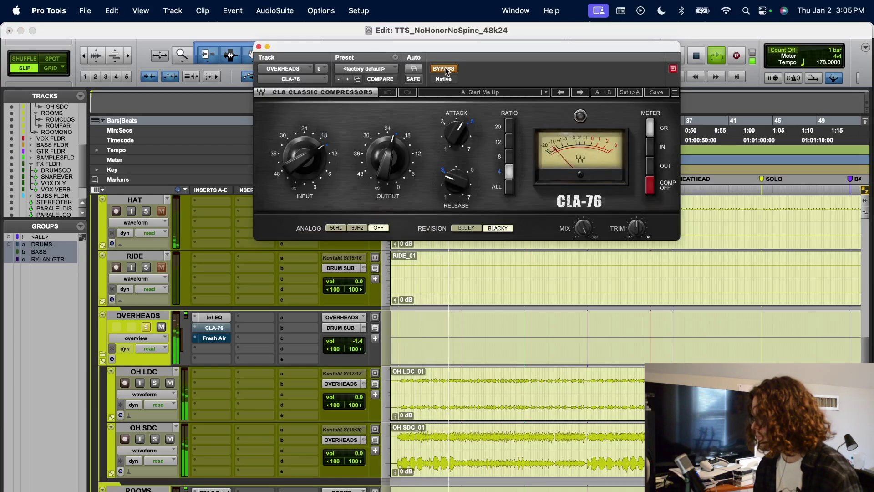
left_click(445, 68)
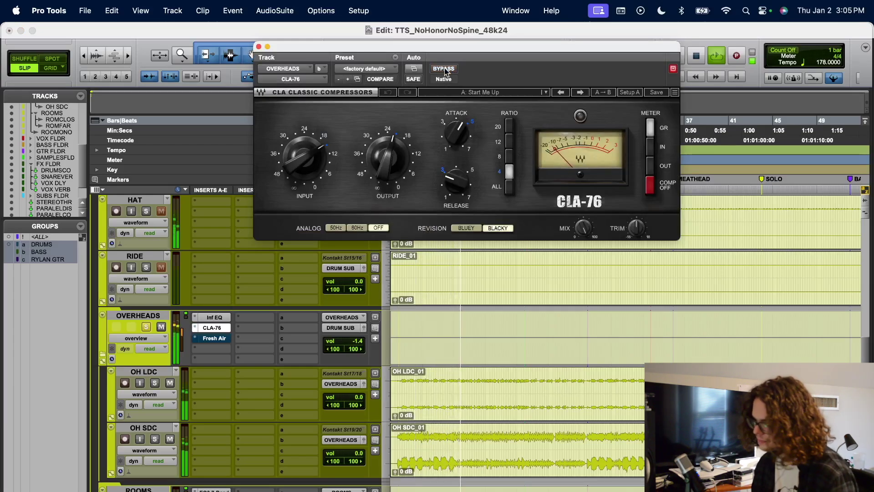
left_click(258, 47)
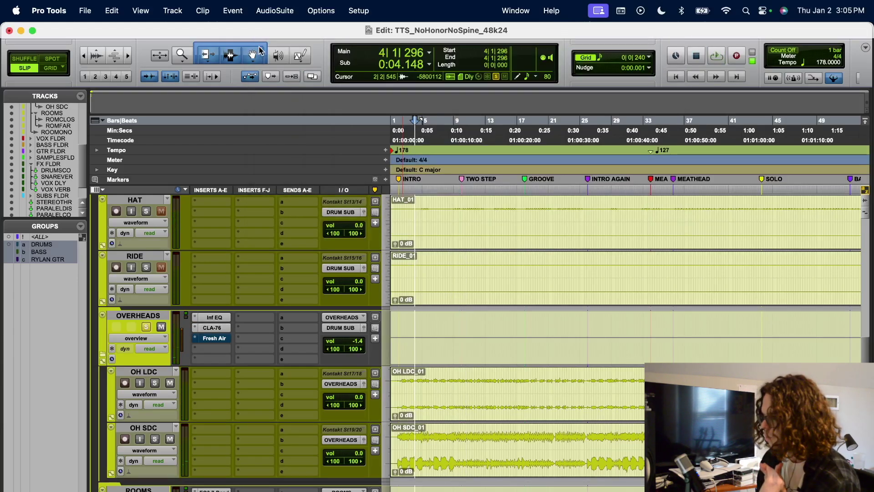
Play the overheads and compare them with Fresh Air bypassed and active, leave the plugin active, and close it
left_click(221, 341)
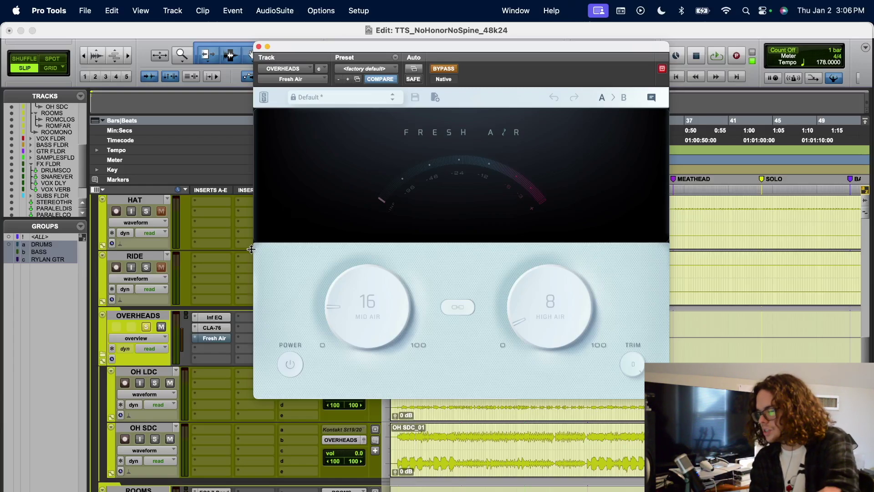
left_click(445, 69)
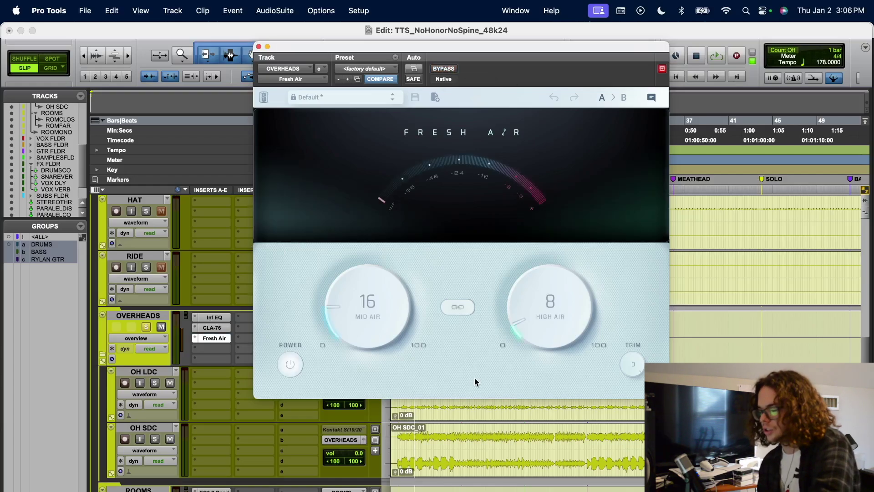
left_click(448, 69)
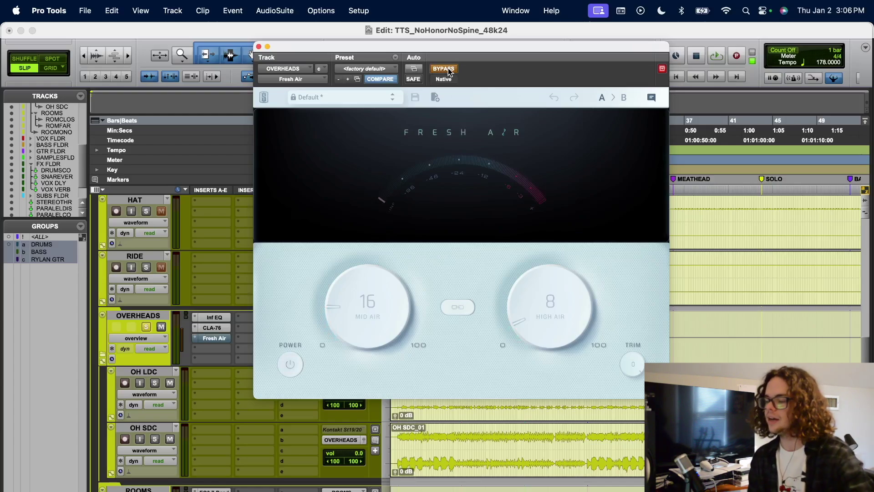
key("space")
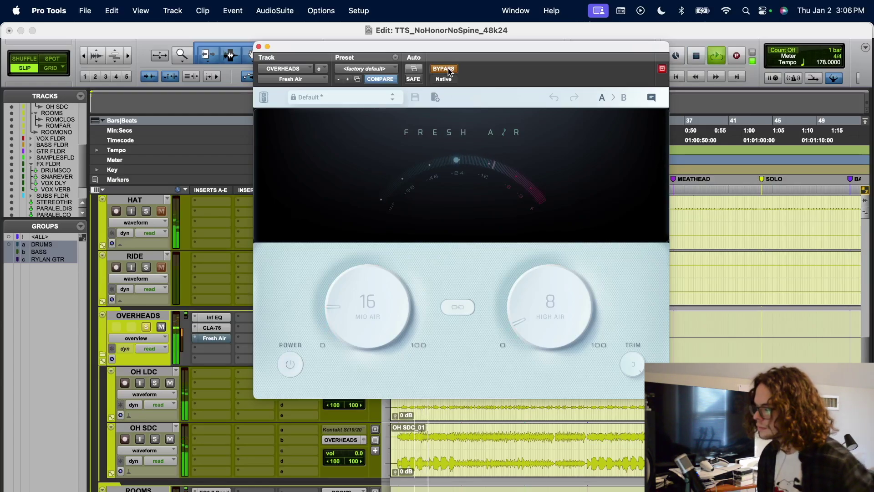
left_click(447, 69)
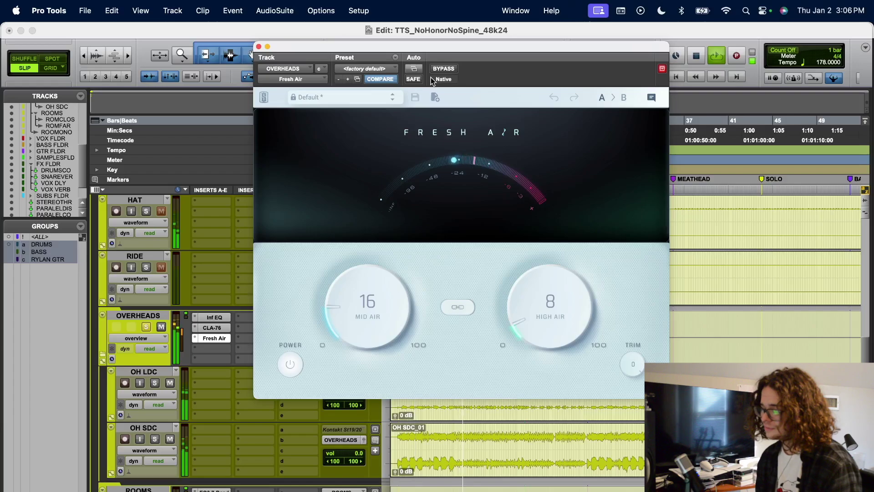
key("space")
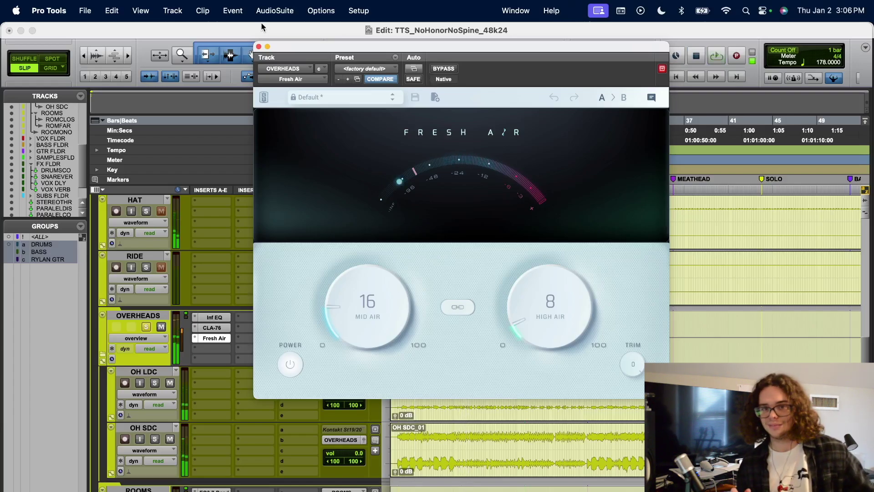
left_click(258, 46)
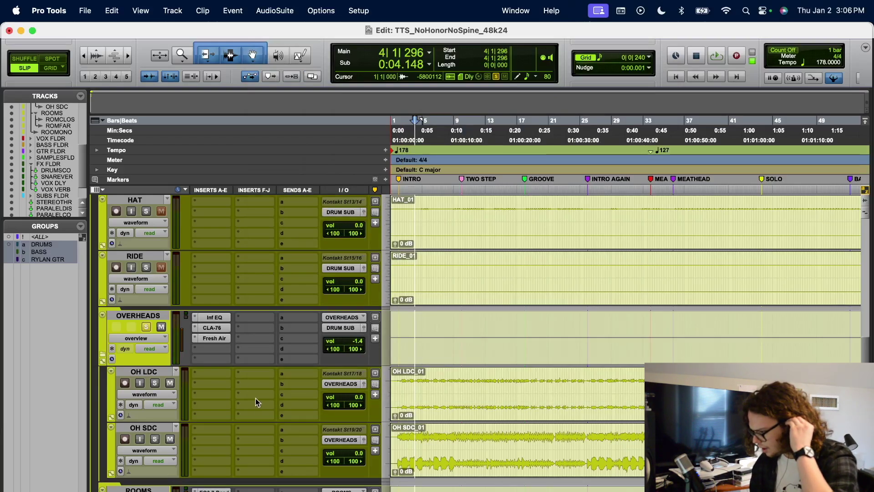
Review the Mid Air, High Air and Trim settings of Fresh Air on OVERHEADS once more
left_click(215, 338)
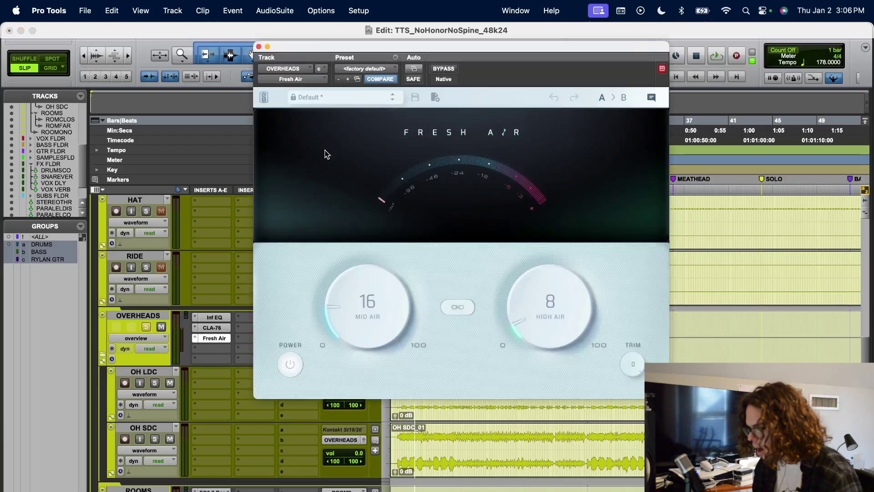
left_click(258, 47)
scroll(267, 361, "down", 4)
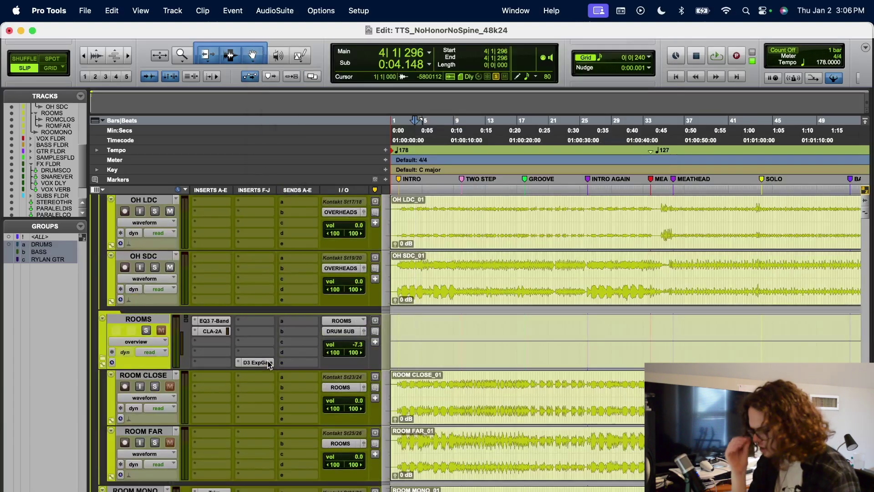
scroll(268, 361, "up", 3)
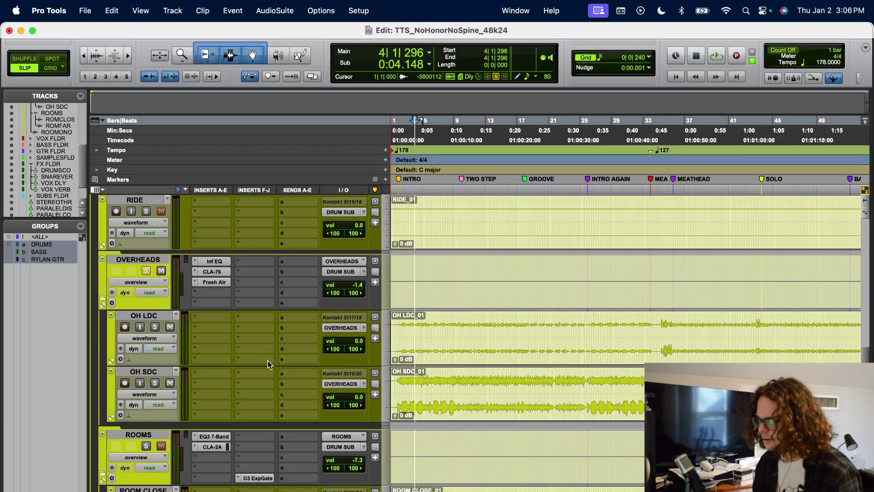
left_click(222, 283)
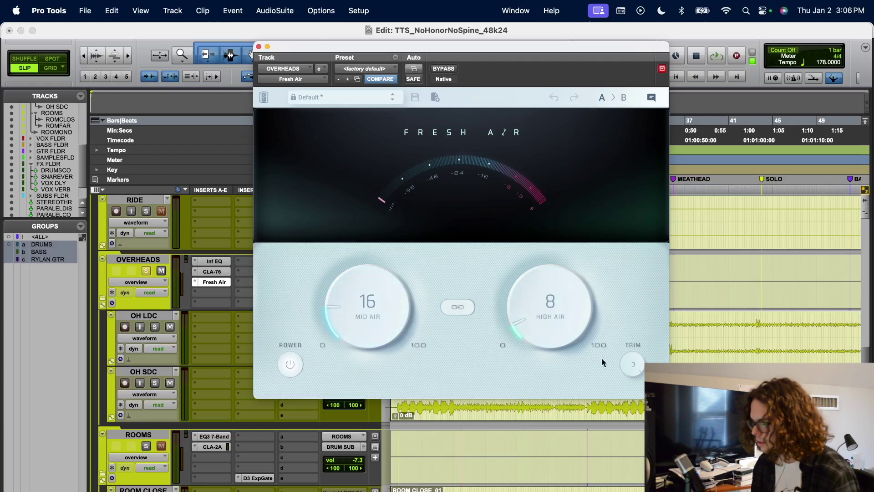
left_click(259, 47)
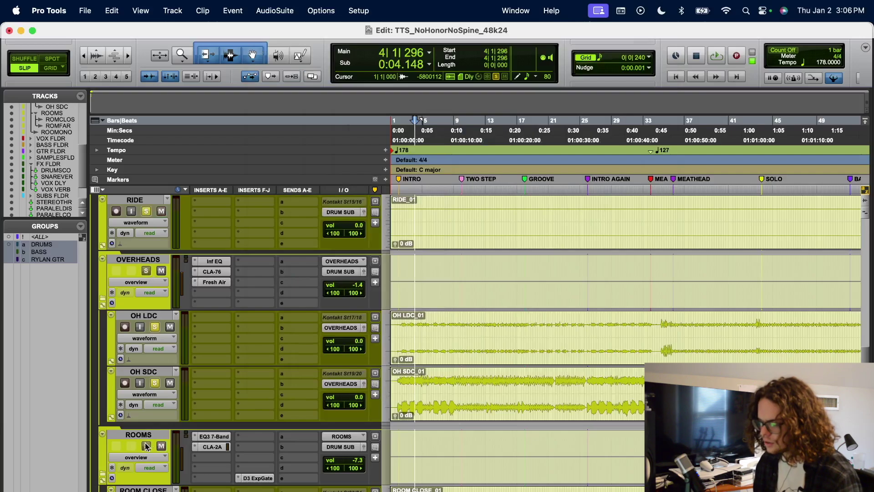
Examine the EQ3 7-Band curve and the CLA-2A compressor settings on the ROOMS folder
left_click(223, 438)
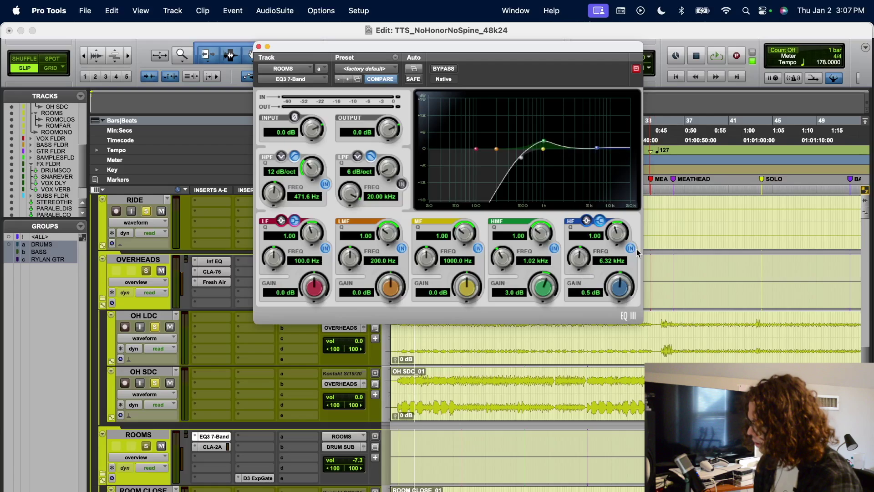
left_click(258, 47)
left_click(213, 447)
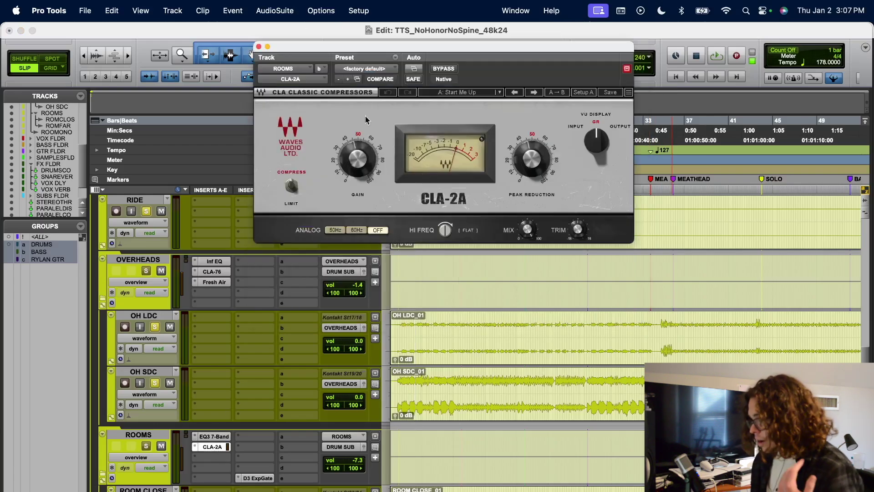
left_click(258, 47)
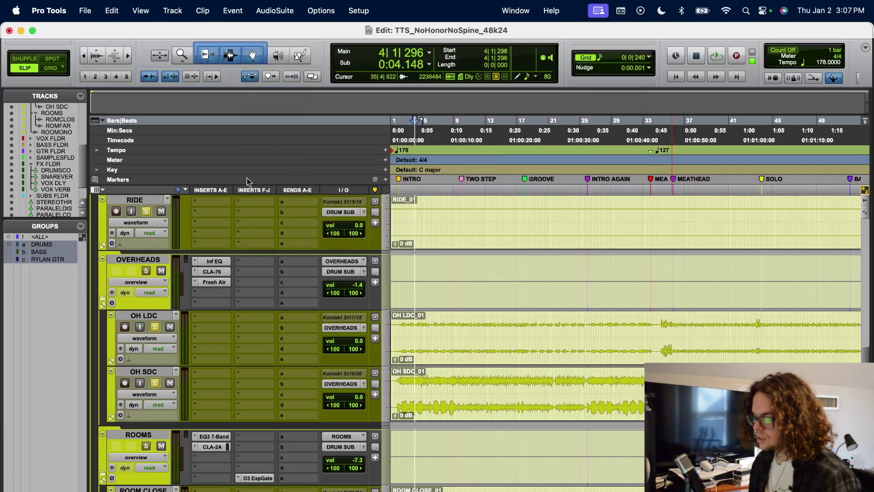
Solo the ROOMS folder and play it with its Dyn3 Expander/Gate bypassed
left_click(146, 445)
left_click(252, 478)
key("space")
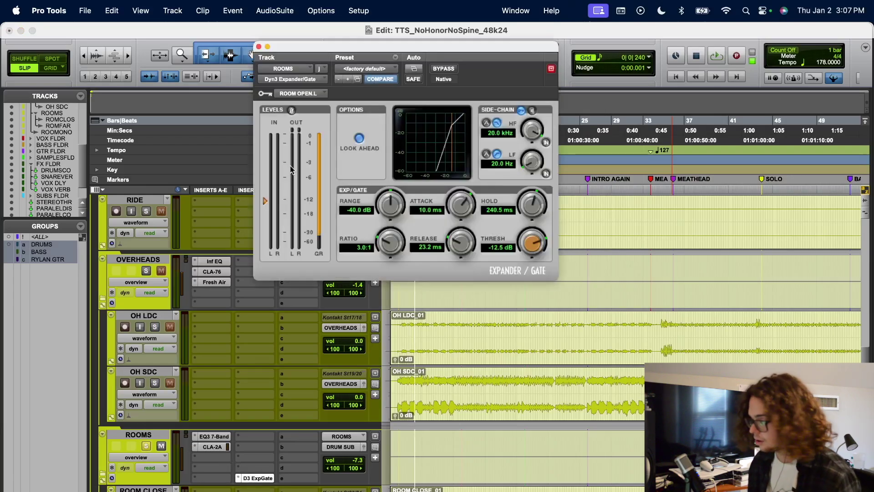
left_click(444, 68)
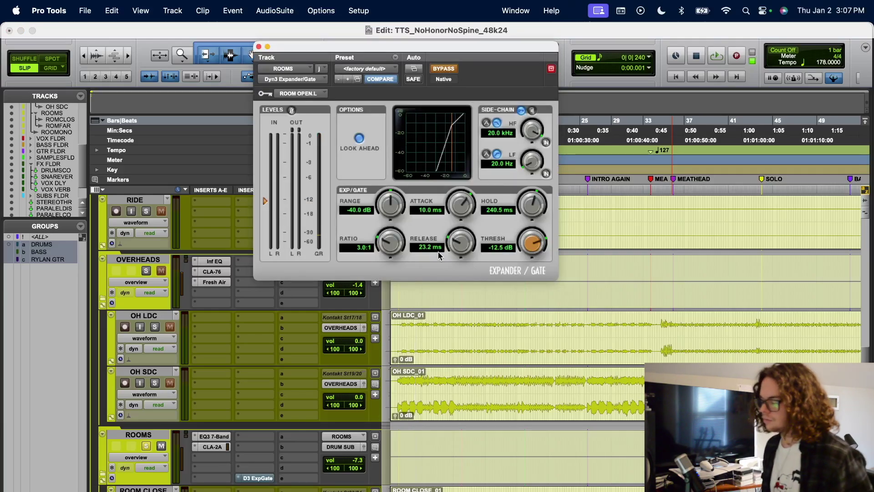
left_click(415, 448)
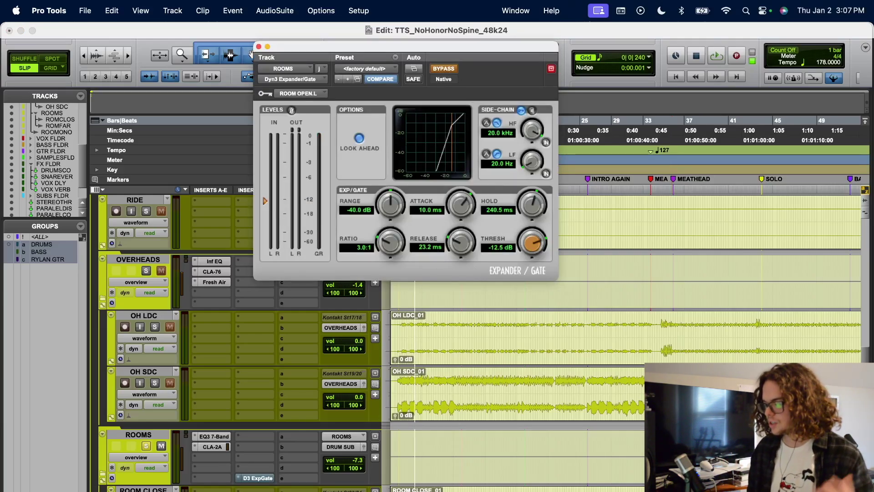
key("space")
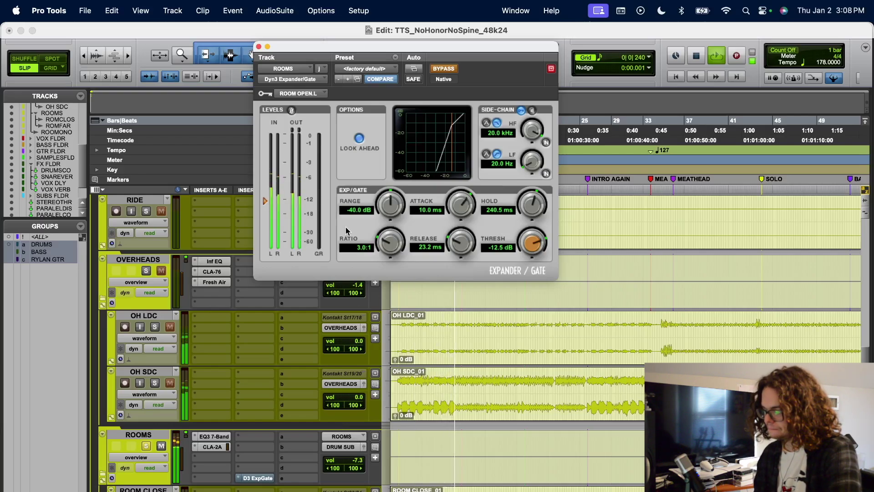
key("space")
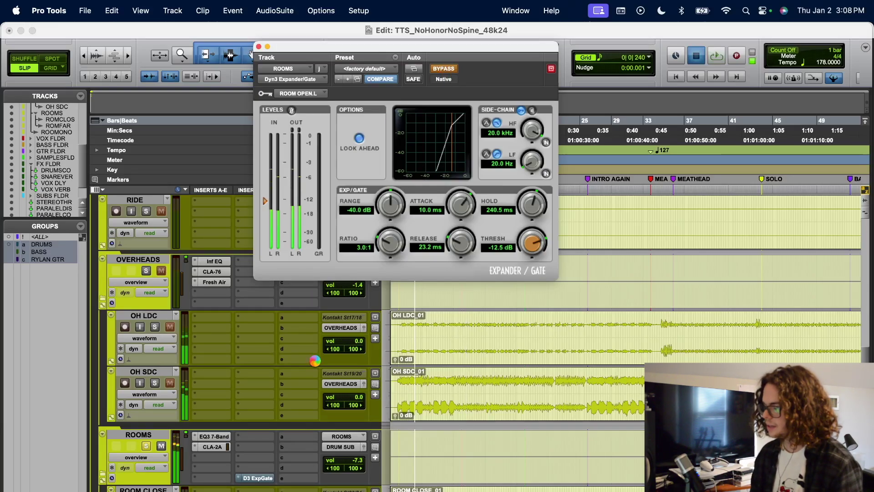
Inspect the ROOM OPEN send on SNARESAMPLE that feeds the rooms gate, then return to ROOMS
scroll(270, 353, "up", 10)
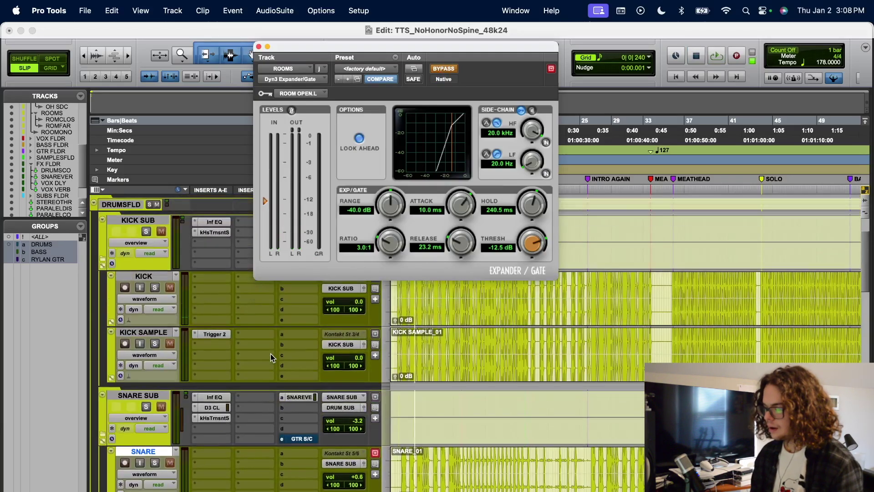
scroll(299, 473, "down", 3)
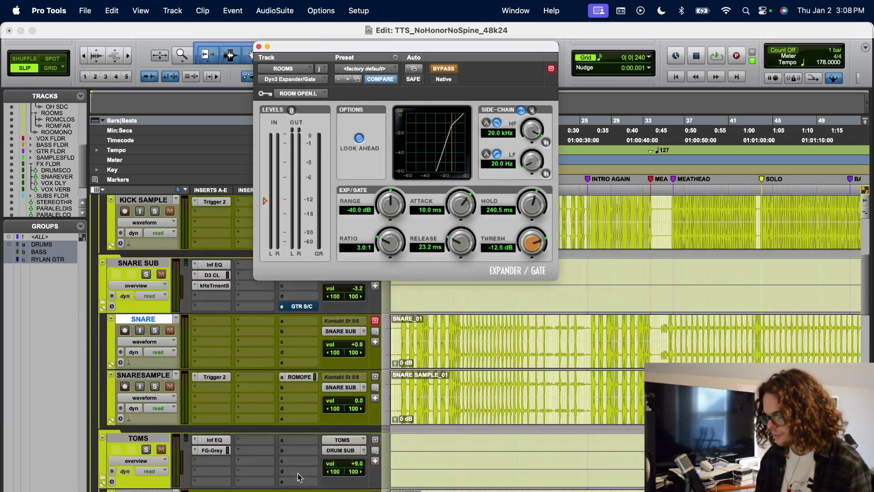
left_click(299, 376)
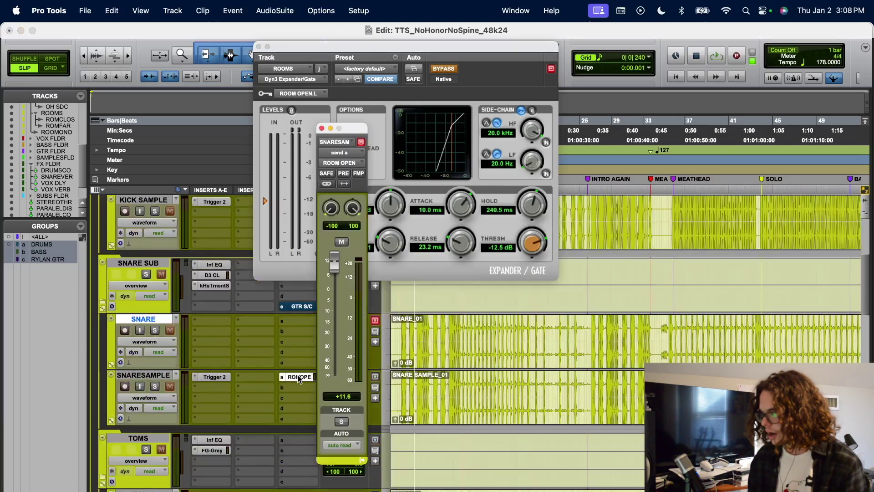
left_click(322, 129)
scroll(323, 387, "down", 10)
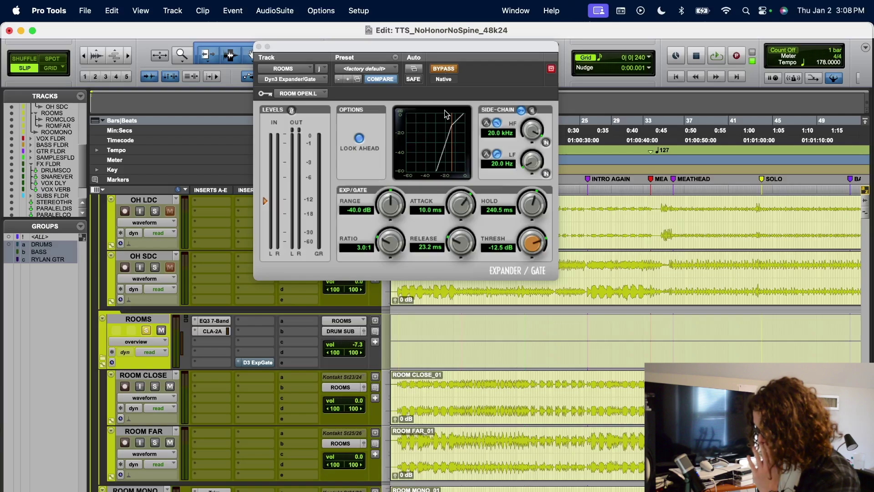
Keep the ROOM OPEN.L bus as the rooms gate's key input and take the gate out of bypass
left_click(318, 96)
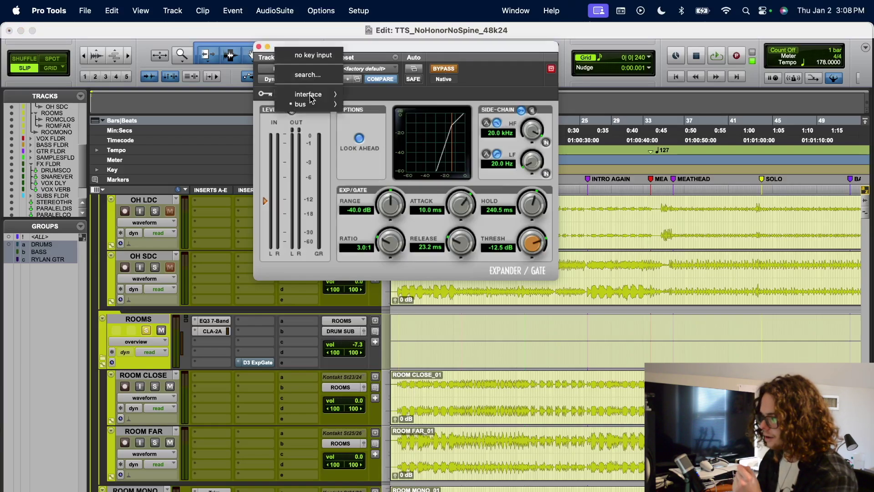
mouse_move(318, 105)
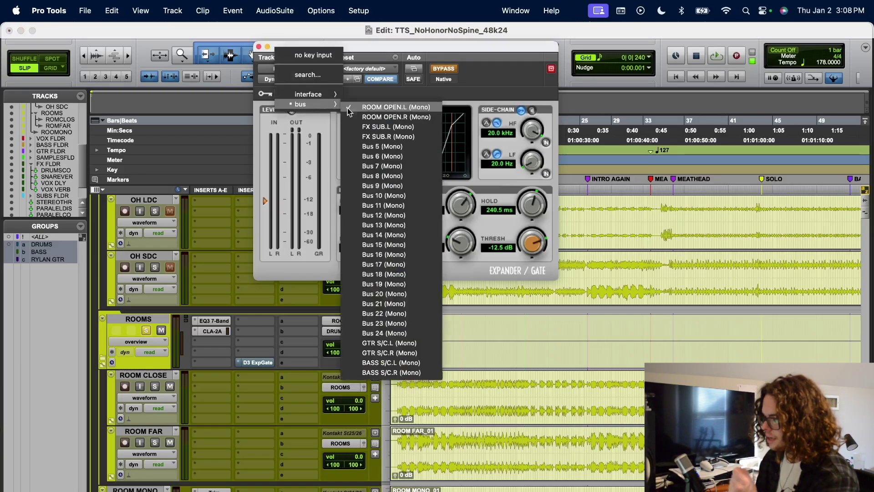
left_click(400, 109)
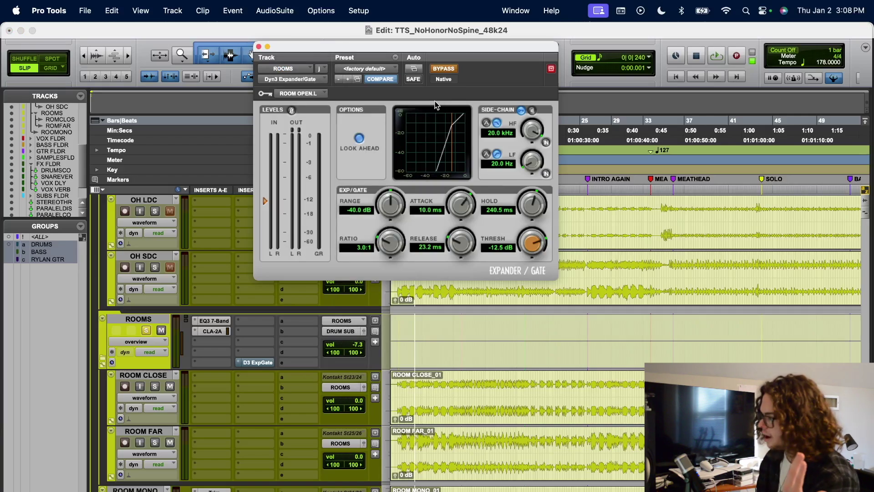
left_click(444, 68)
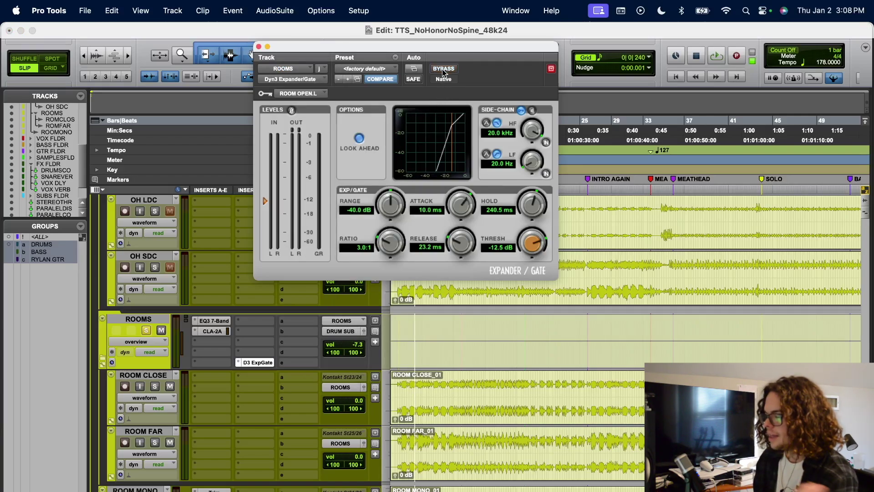
Solo SNARE SUB alongside ROOMS, play them with the Dyn3 Expander/Gate active, and close the gate
scroll(290, 383, "up", 15)
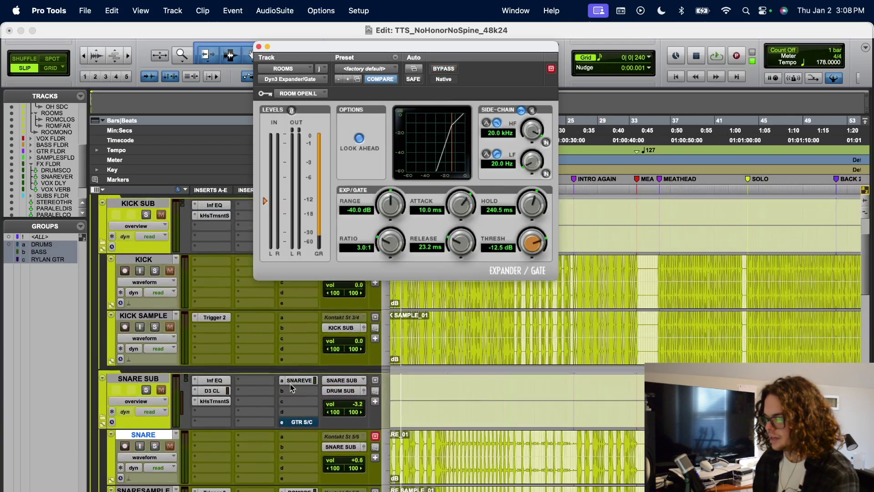
left_click(146, 394)
scroll(306, 409, "down", 10)
scroll(308, 413, "up", 2)
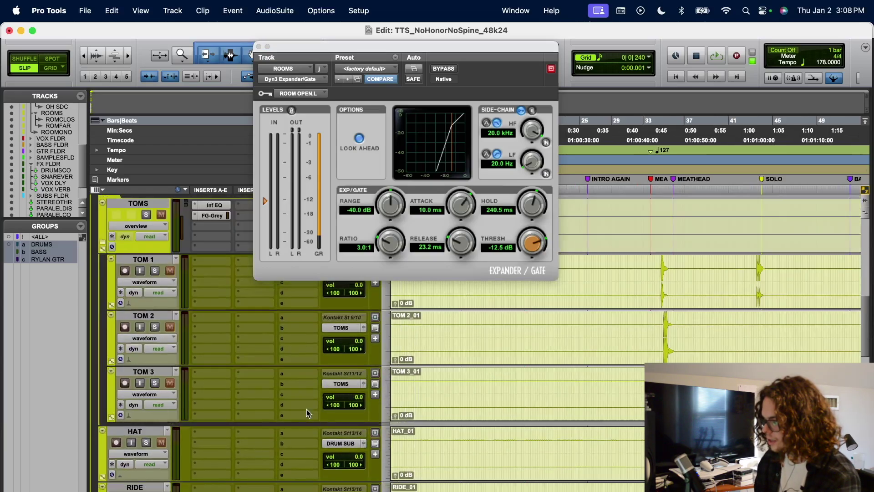
key("space")
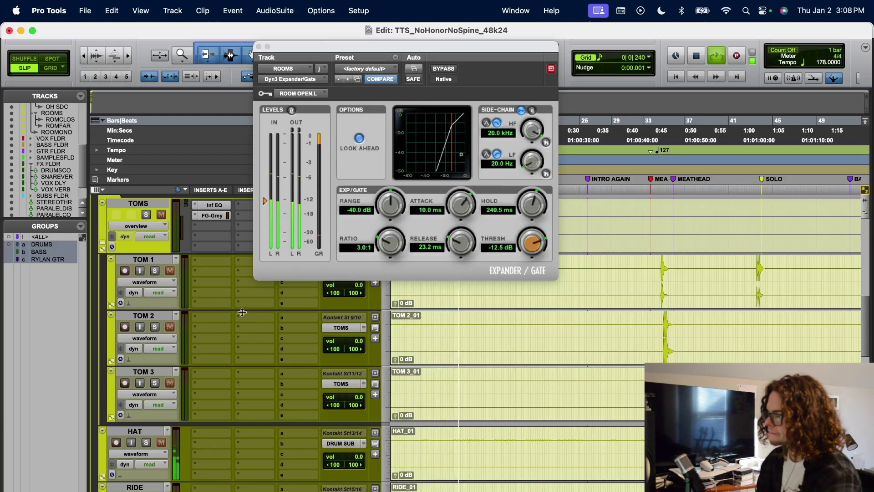
key("space")
left_click(259, 46)
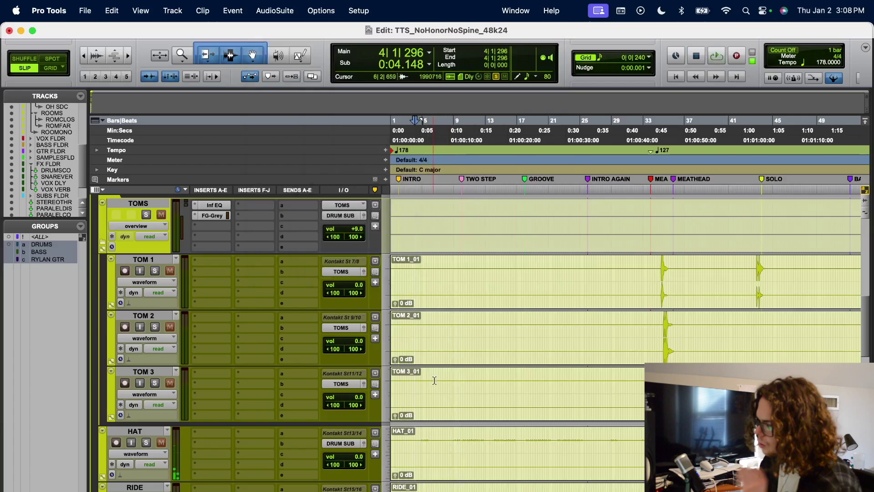
Reduce the vertical waveform zoom of the audio tracks around OVERHEADS and ROOMS
scroll(414, 391, "down", 15)
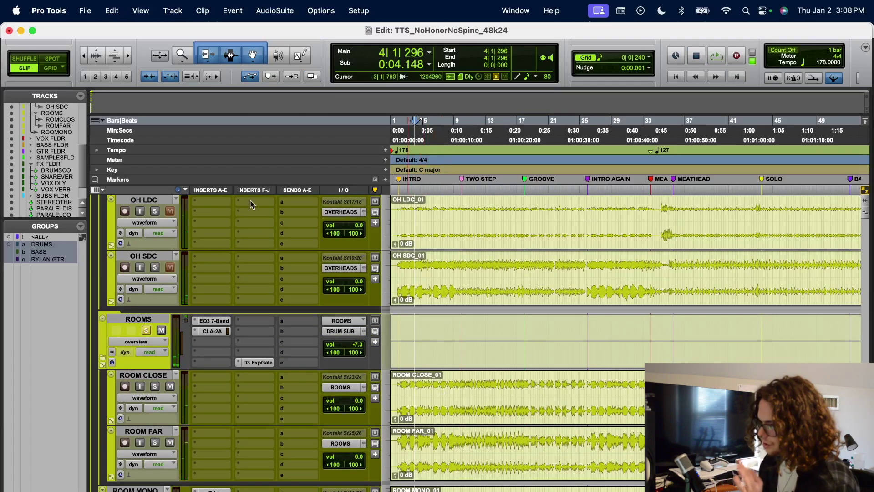
left_click(96, 64)
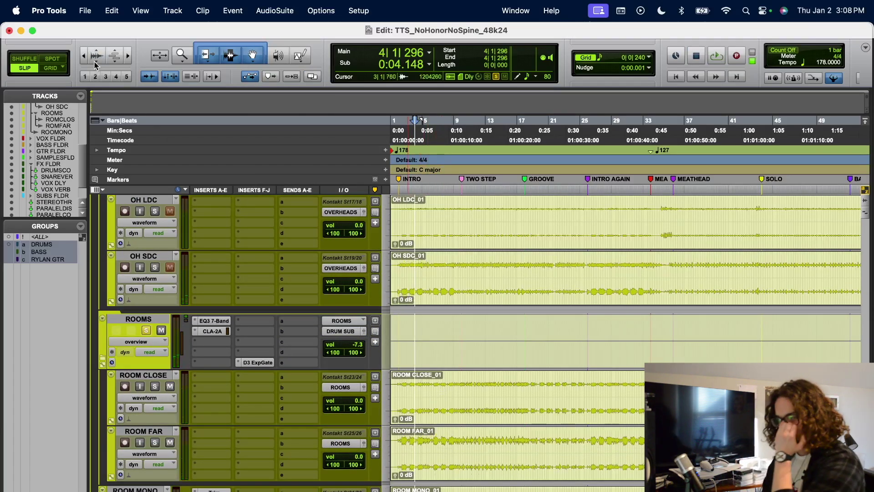
scroll(485, 326, "up", 3)
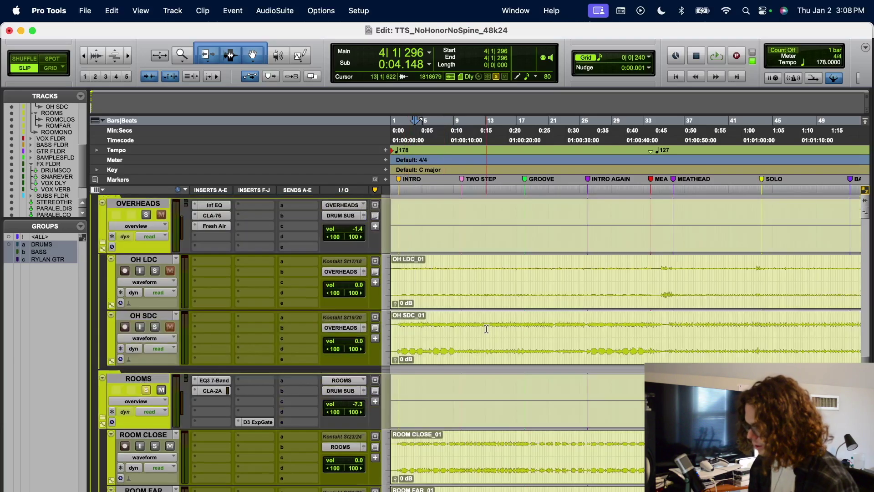
Move the solo from ROOMS to the ROOM MONO track and select ROOM MONO
scroll(485, 326, "down", 10)
scroll(485, 327, "up", 6)
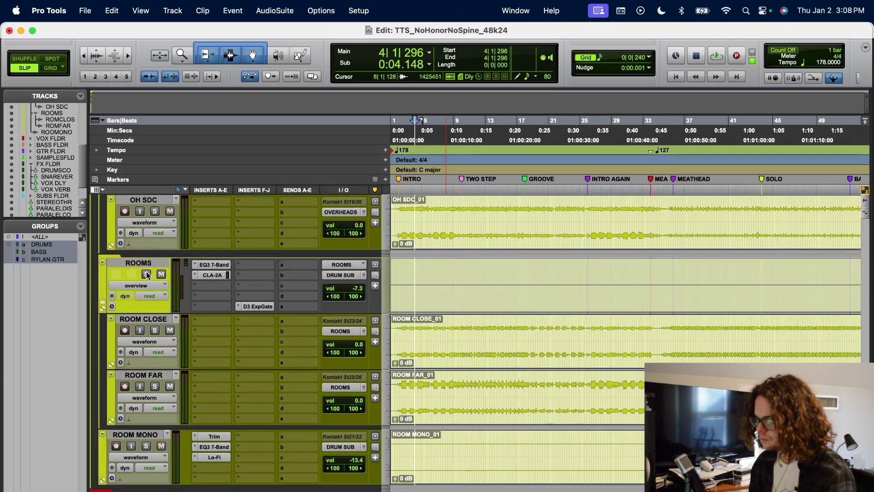
left_click(145, 446)
left_click(136, 434)
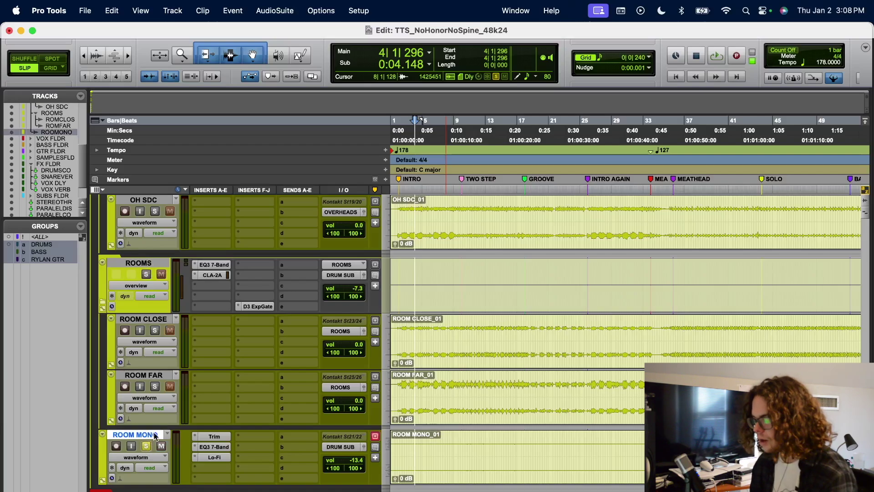
Open the Trim, EQ3 7-Band and Lo-Fi inserts on ROOM MONO and arrange their windows to view all three together
left_click(214, 436)
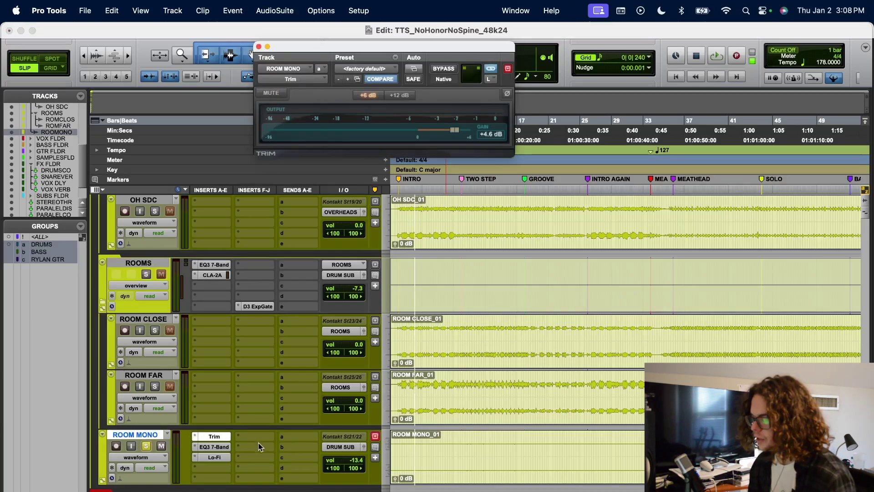
left_click(214, 446)
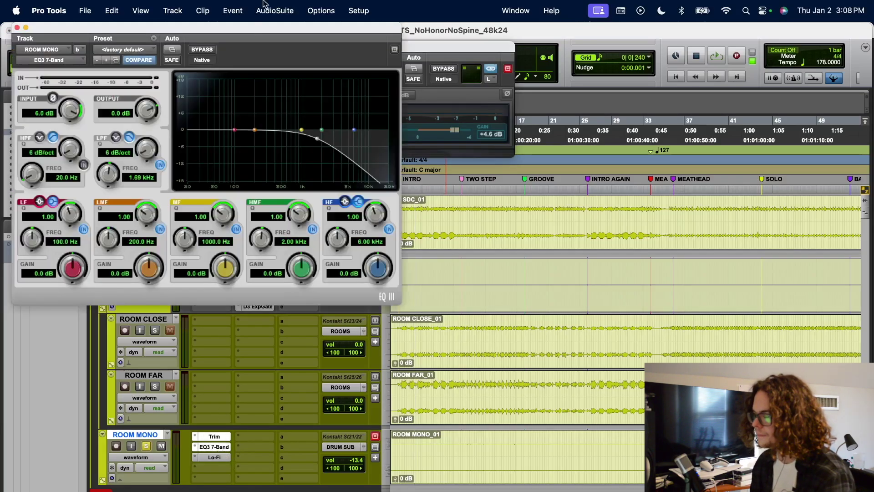
left_click_drag(239, 26, 551, 140)
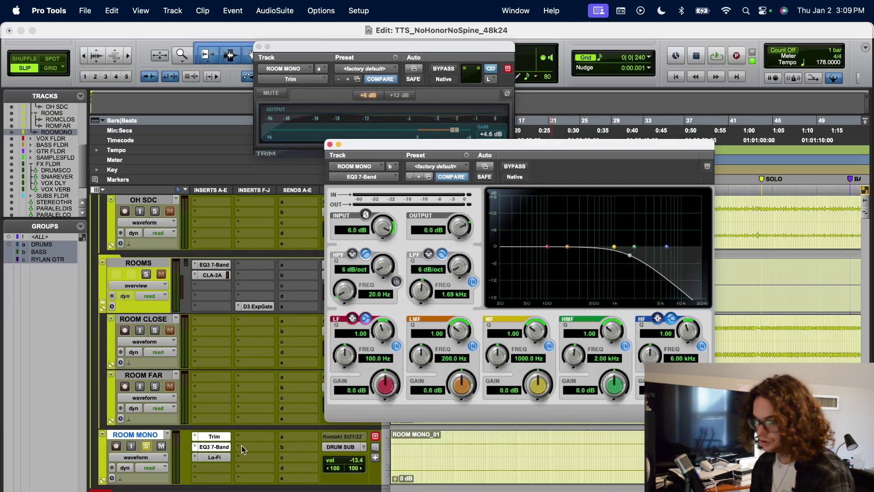
left_click(212, 457)
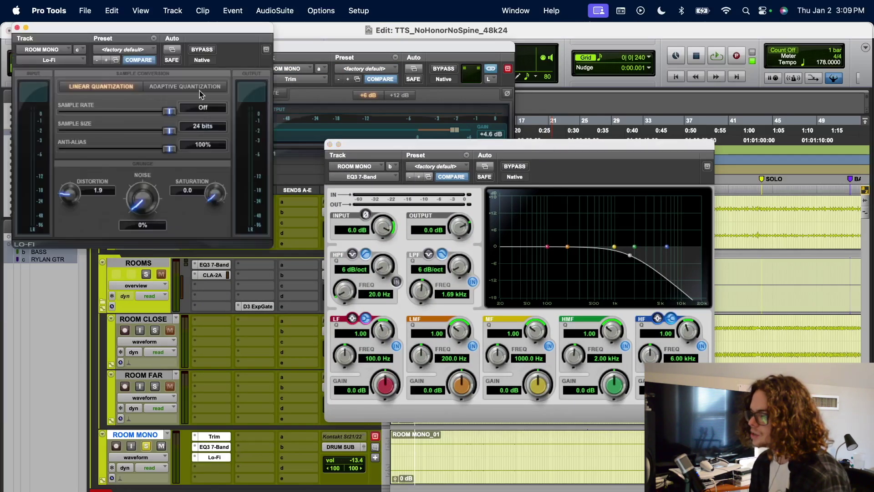
left_click_drag(186, 37, 208, 204)
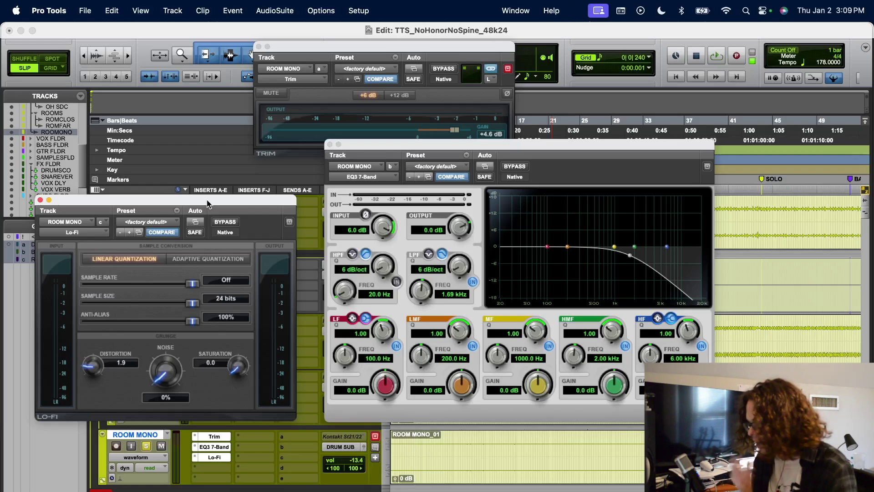
left_click_drag(400, 45, 256, 37)
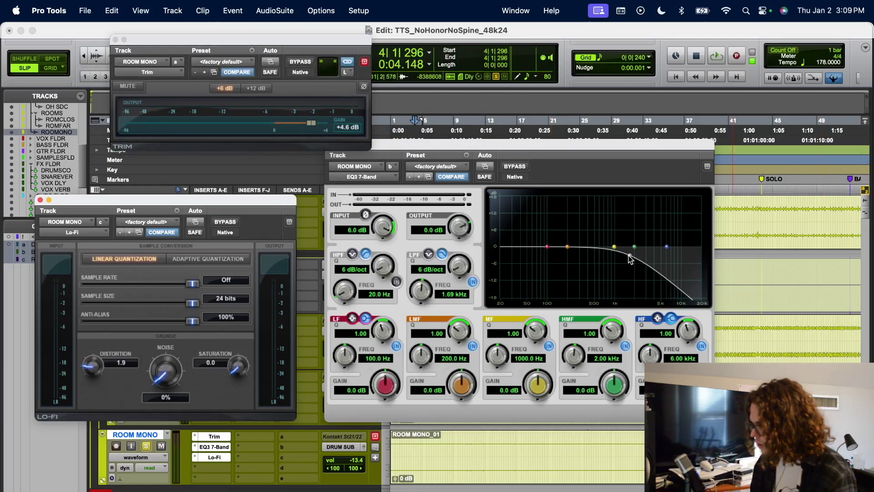
Play the soloed ROOM MONO track through its inserts, stop playback, and close the three plugin windows
key("space")
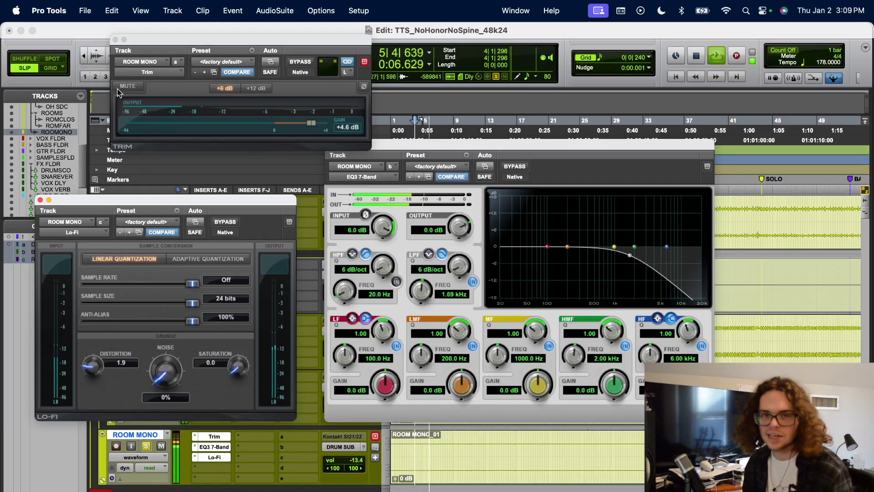
left_click(115, 40)
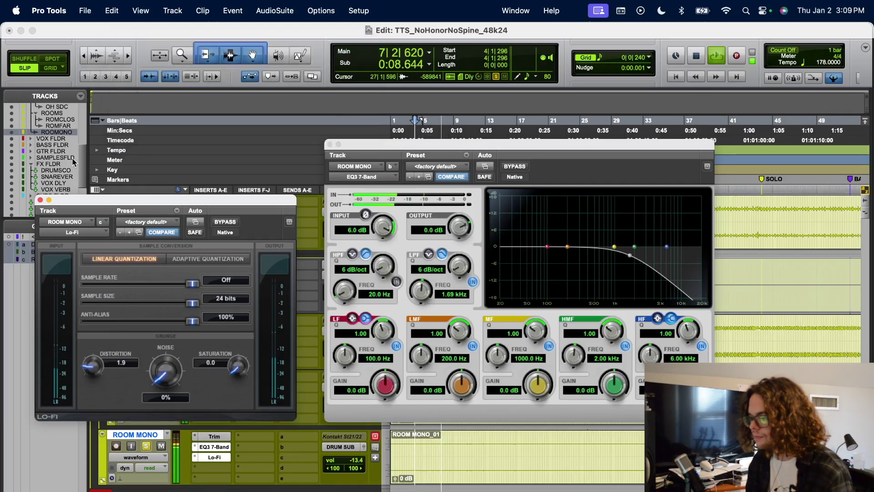
key("space")
left_click(41, 200)
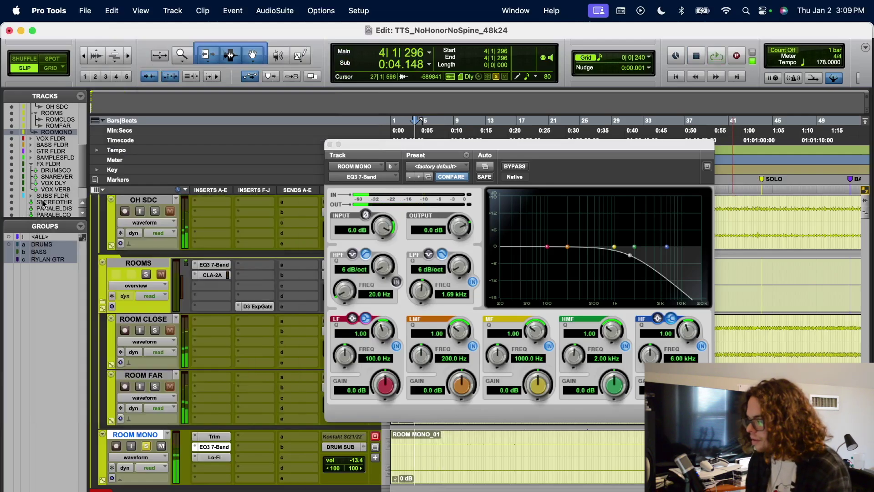
left_click(330, 144)
Solo the drums folder and audition the full kit, reducing the vertical waveform zoom of the audio tracks during playback
scroll(146, 444, "up", 5)
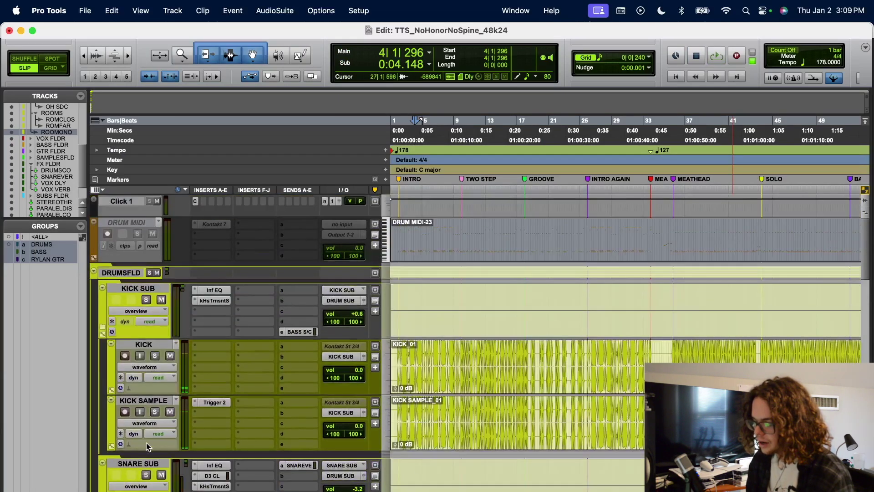
left_click(149, 272)
key("space")
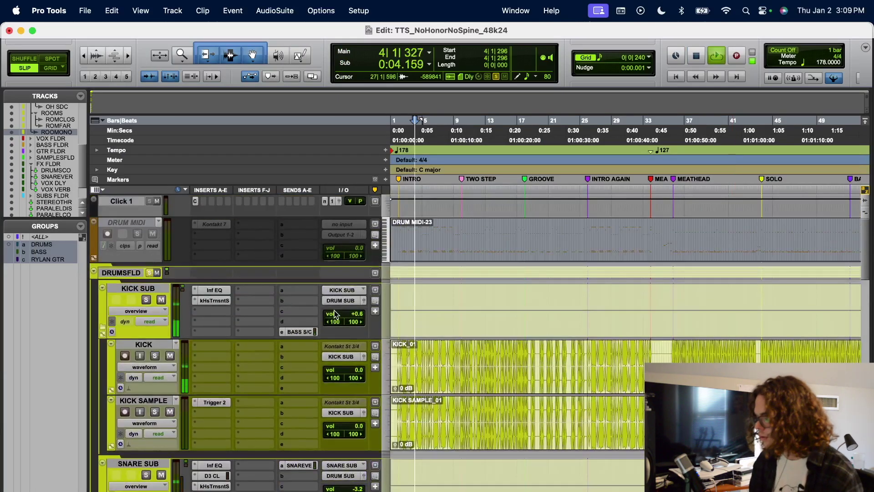
left_click(93, 62)
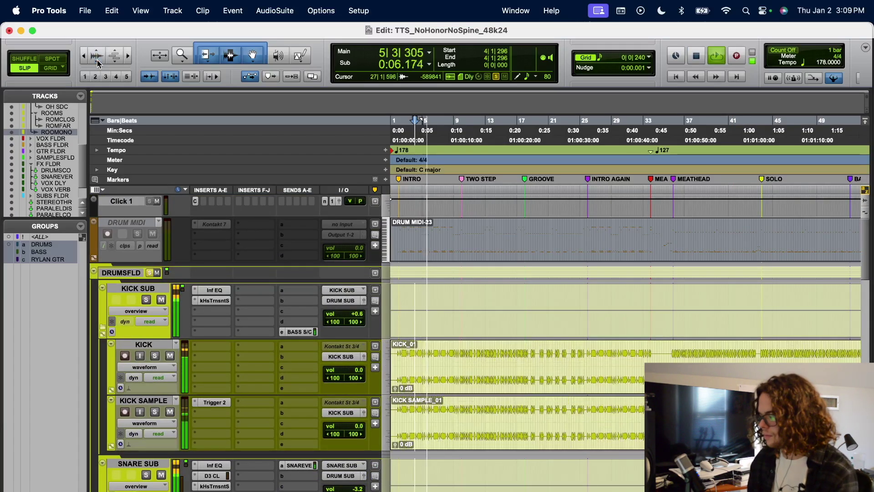
scroll(383, 287, "down", 5)
scroll(418, 319, "up", 2)
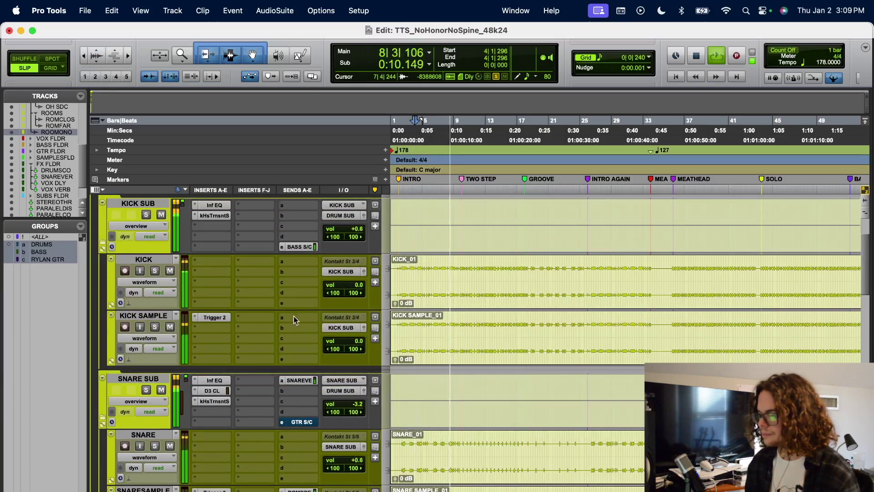
scroll(419, 319, "up", 2)
scroll(50, 152, "up", 6)
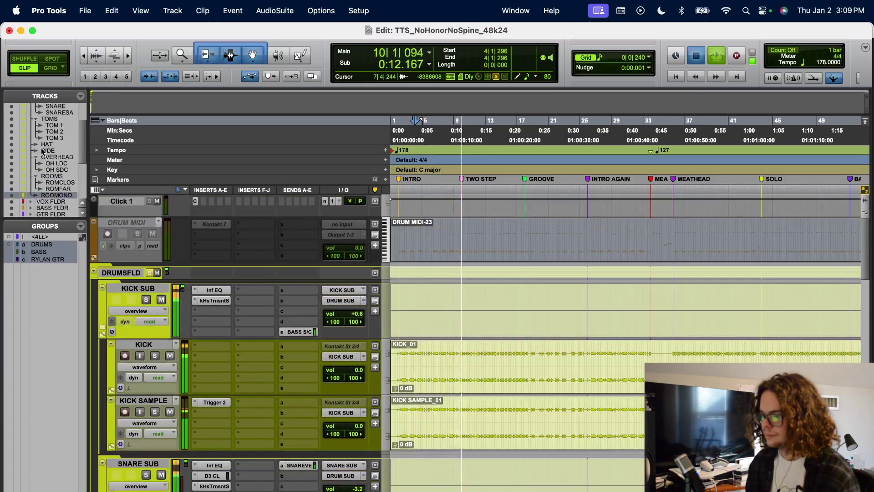
key("space")
Collapse the drums and FX folders and resize all tracks to a compact height
left_click(31, 119)
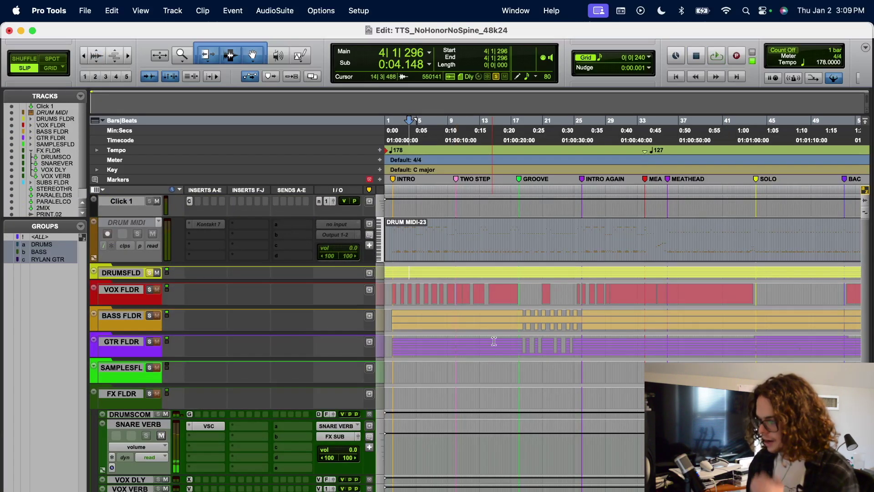
key("ctrl+alt+Down")
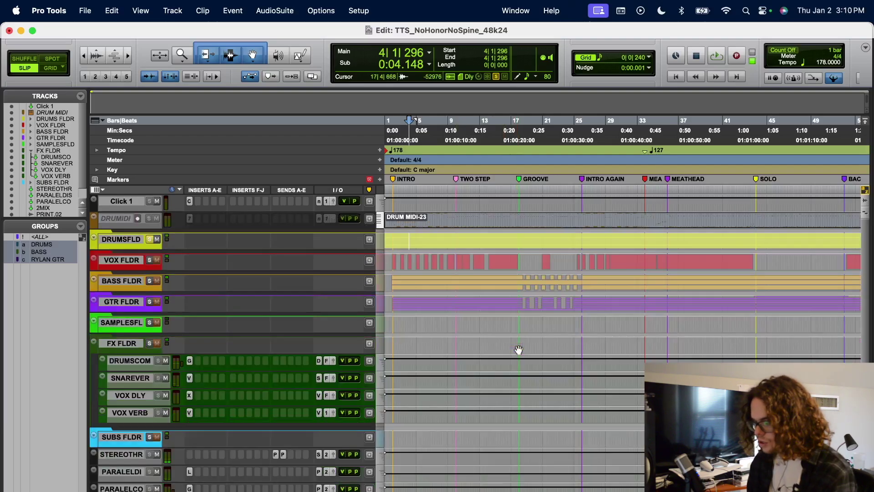
left_click(31, 151)
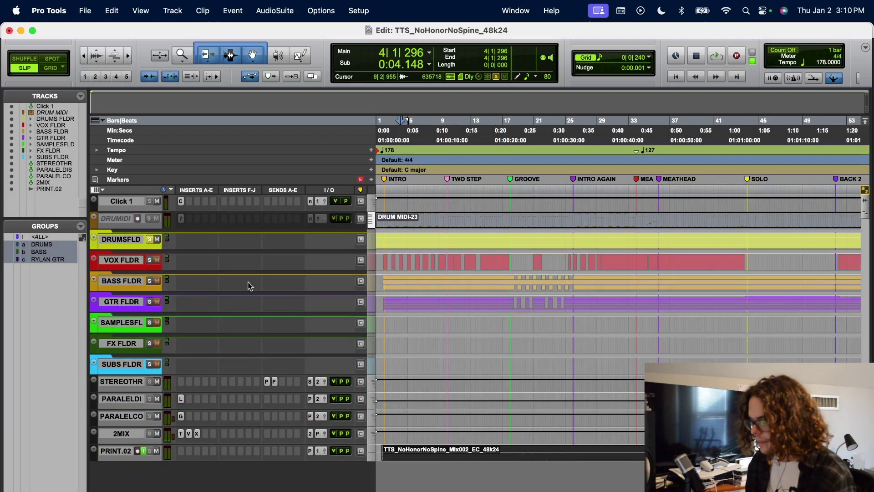
key("ctrl+alt+Up")
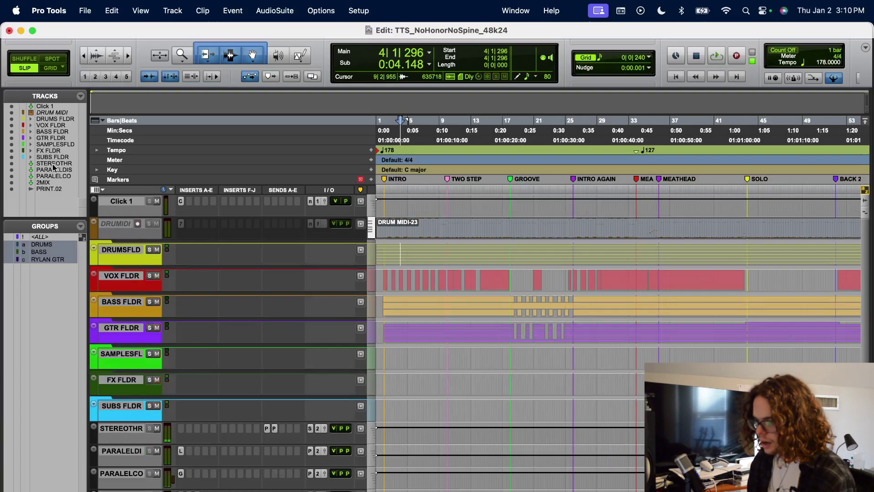
Expand SUBS FLDR, enlarge the DRUM SUB track, and inspect its Trim insert before closing the plugin
left_click(31, 157)
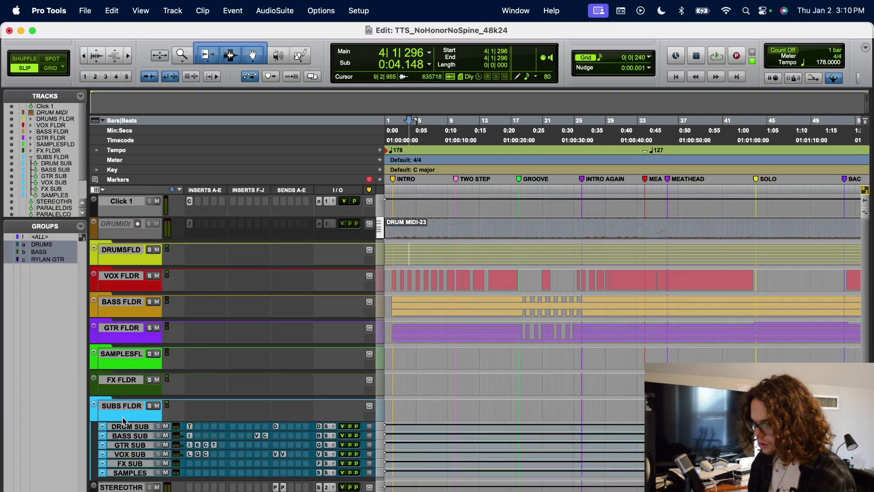
key("ctrl+Up")
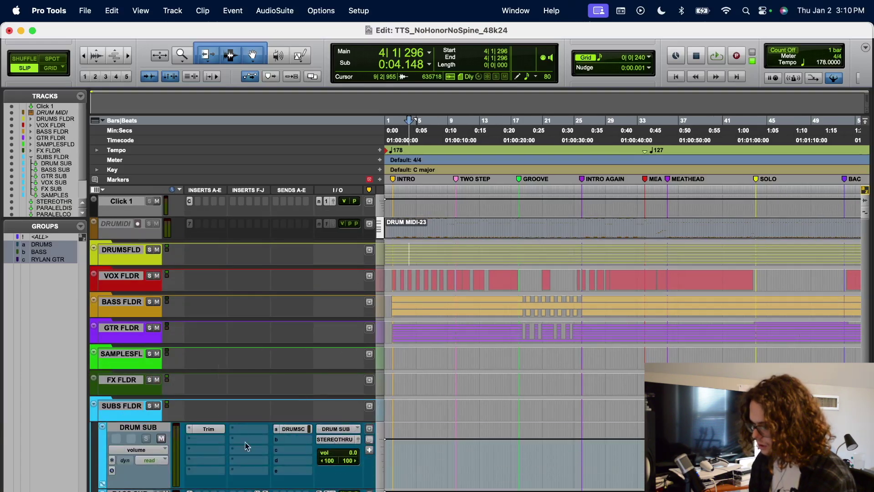
scroll(253, 430, "down", 5)
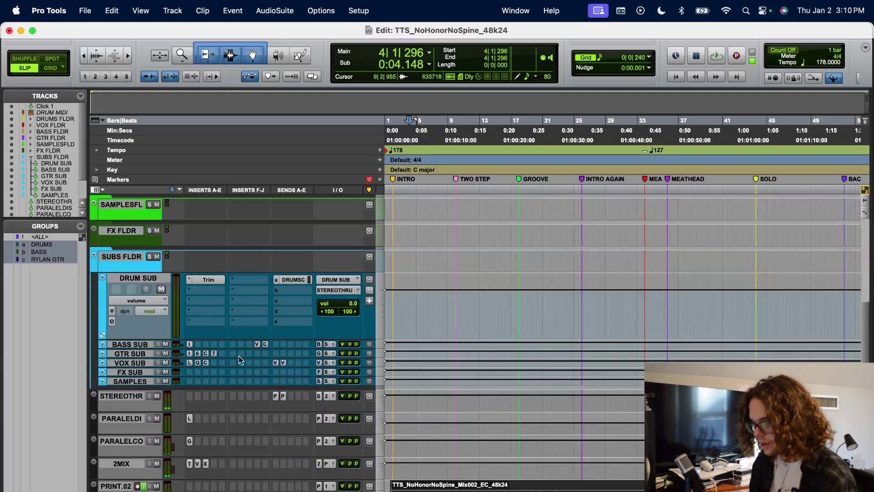
left_click(204, 279)
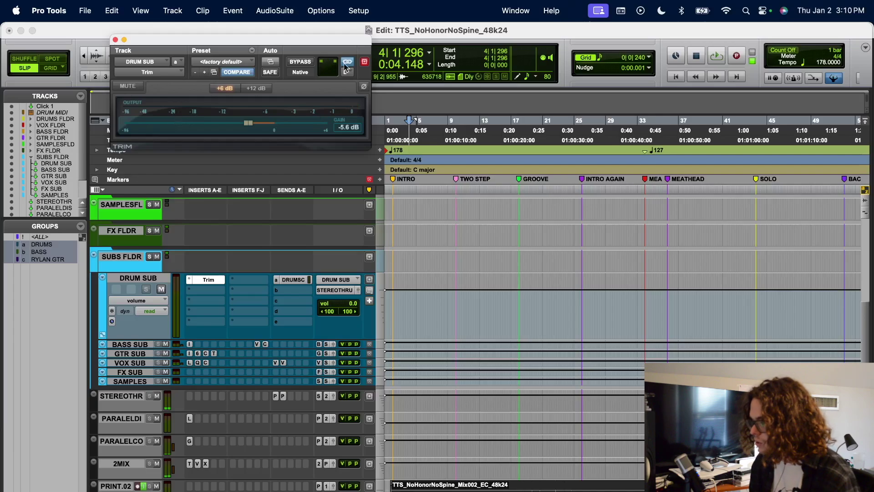
left_click(116, 39)
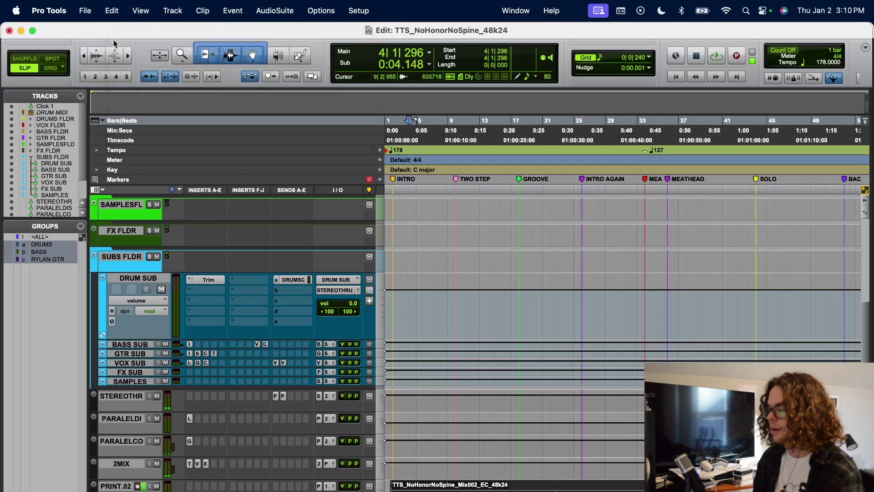
Open DRUM SUB's send to DRUMS COMP, expand FX FLDR, enlarge DRUMS COMP, and inspect its FG-Grey compressor
left_click(296, 280)
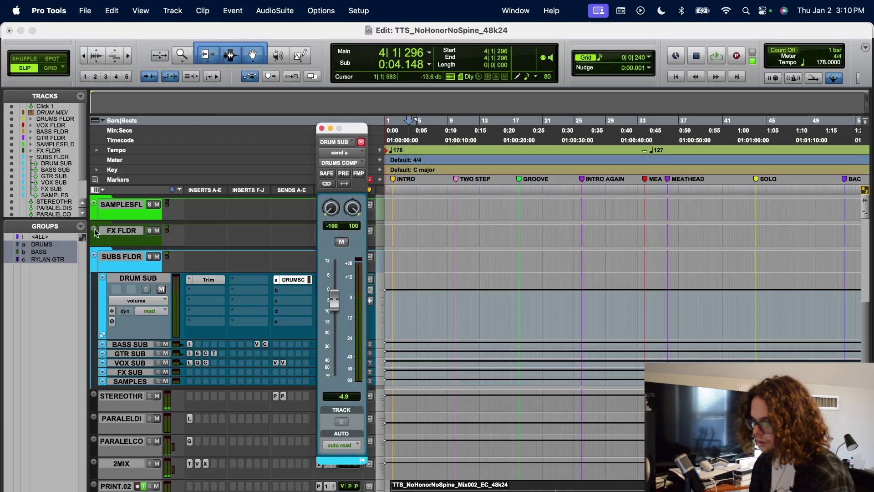
scroll(48, 191, "down", 3)
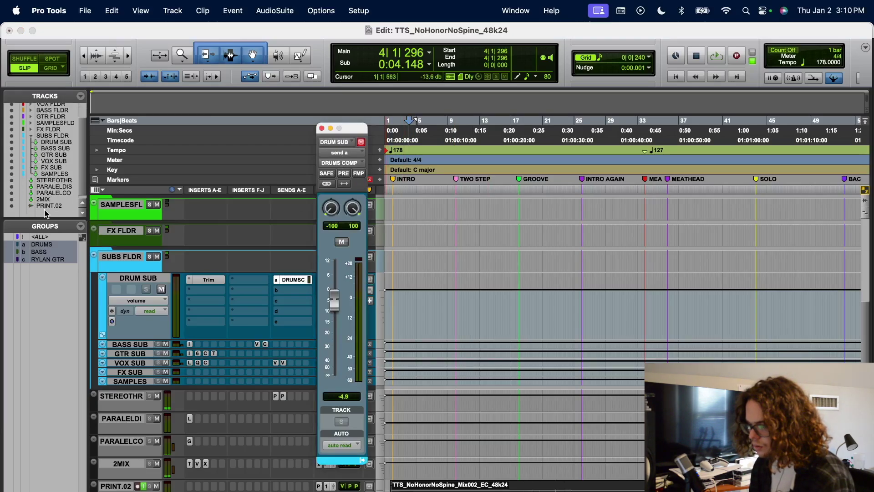
scroll(46, 174, "up", 1)
left_click(31, 135)
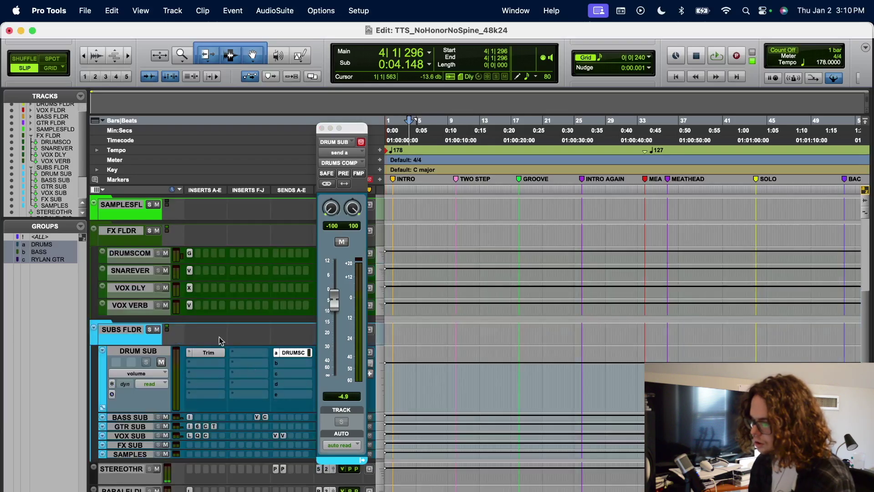
left_click_drag(137, 262, 140, 331)
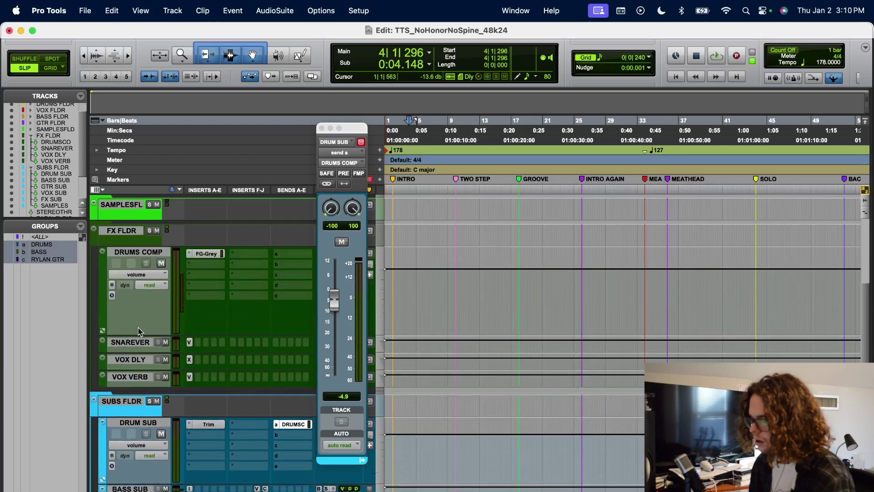
left_click(205, 255)
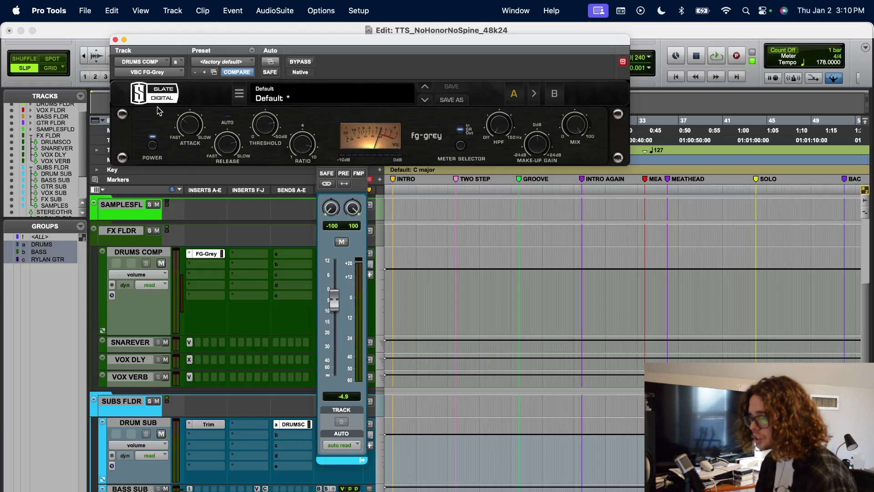
left_click(116, 40)
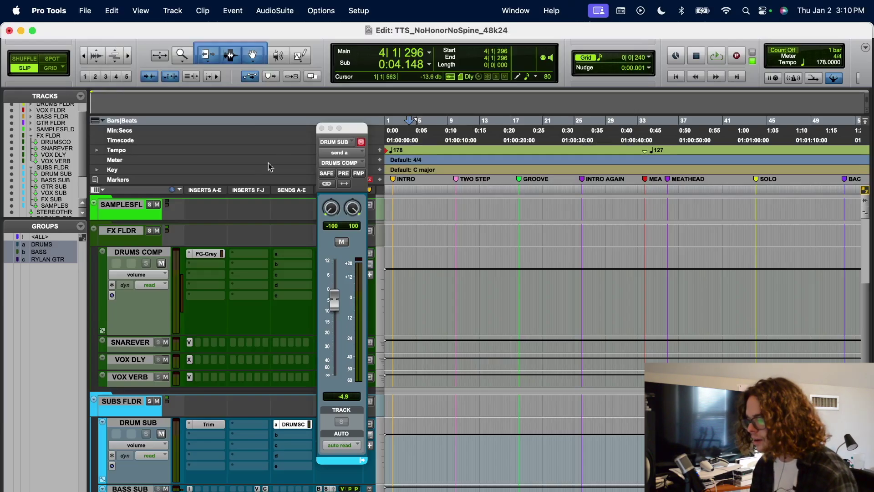
Mute DRUMS COMP, play the mix briefly, and solo the drums folder
left_click(160, 263)
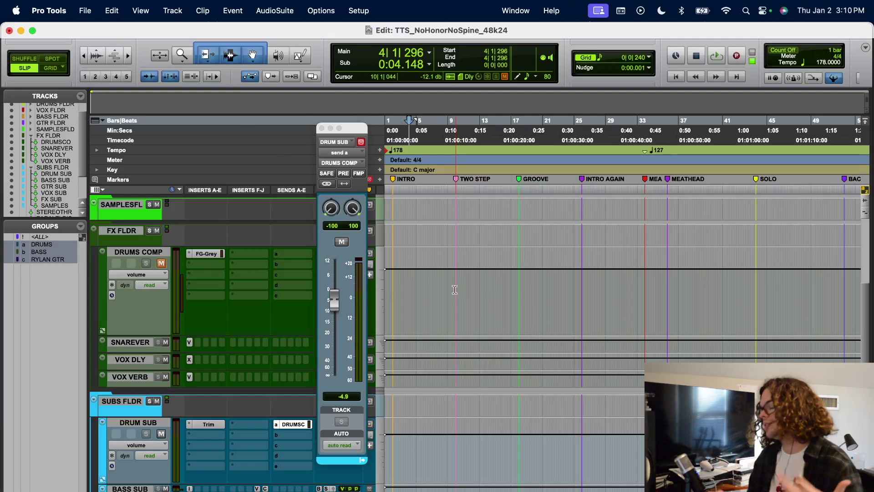
key("space")
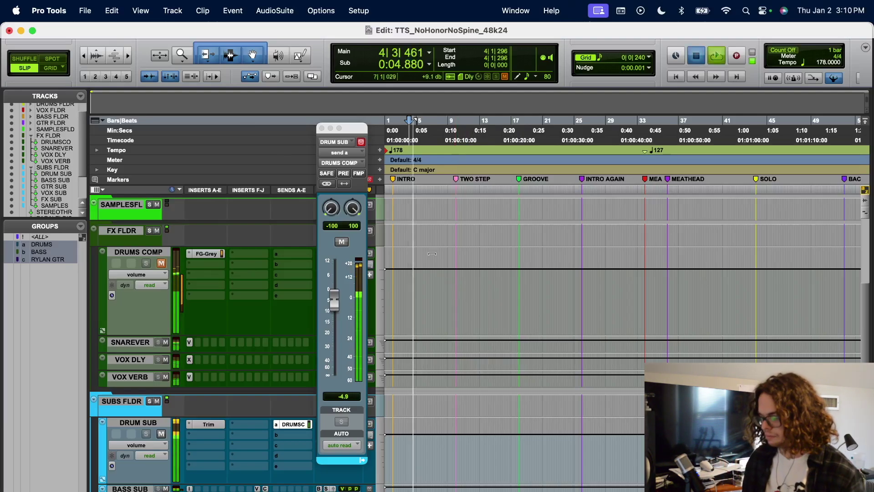
key("space")
scroll(182, 351, "up", 5)
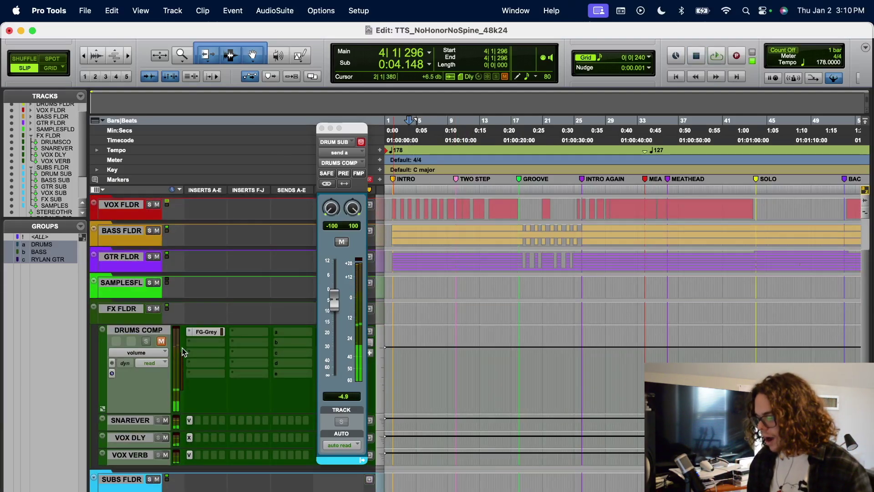
scroll(174, 471, "up", 4)
left_click(150, 250)
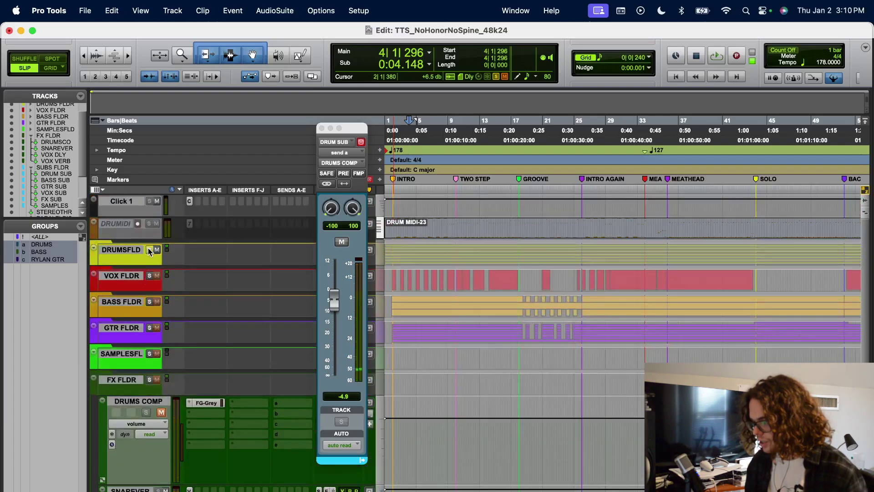
Play the soloed drums while toggling DRUMS COMP's mute to compare the parallel compression, leave it unmuted, and dismiss the playback error
key("space")
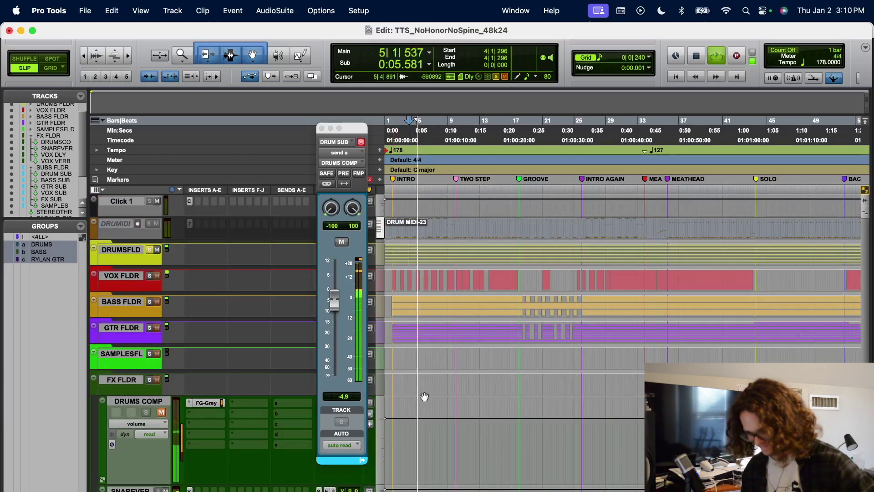
scroll(424, 396, "down", 1)
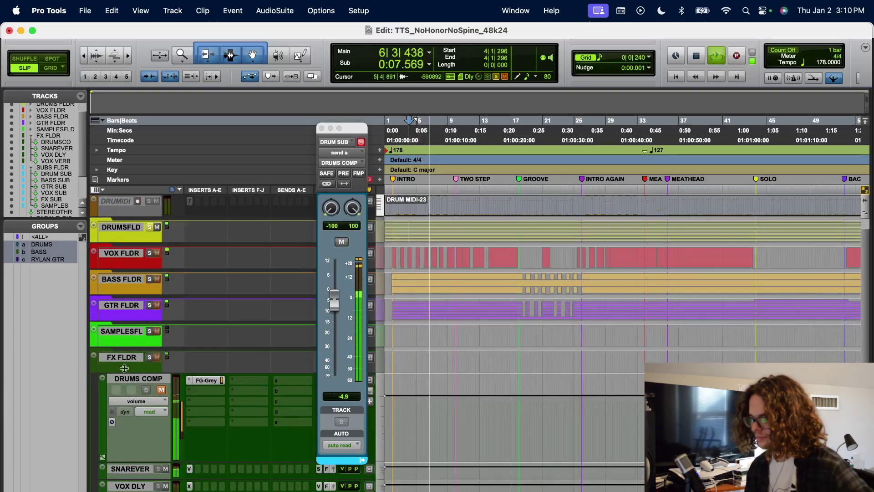
left_click(162, 390)
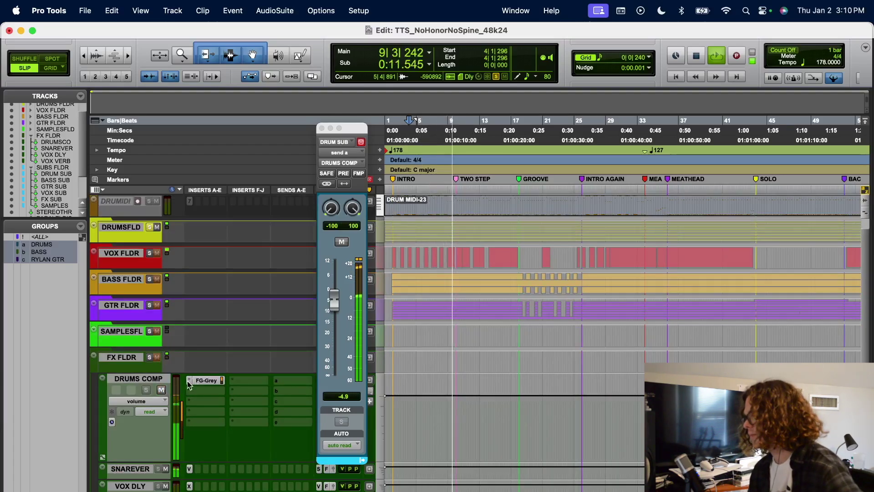
left_click(161, 391)
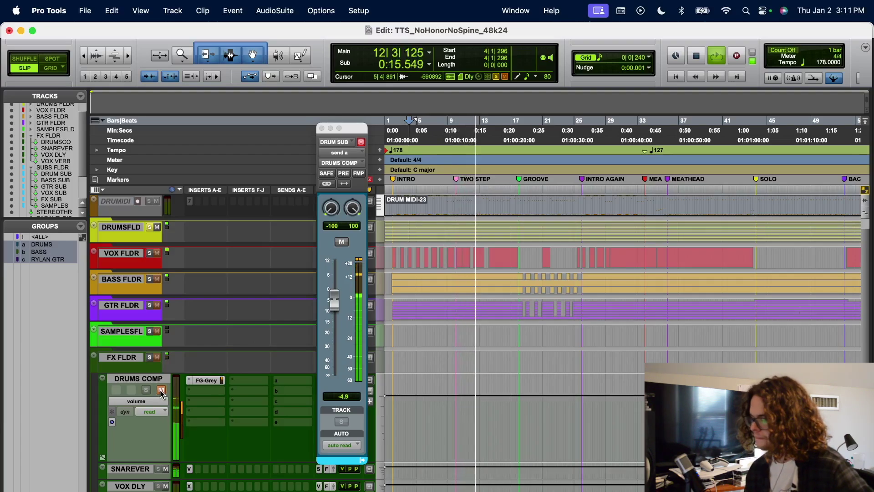
left_click(162, 391)
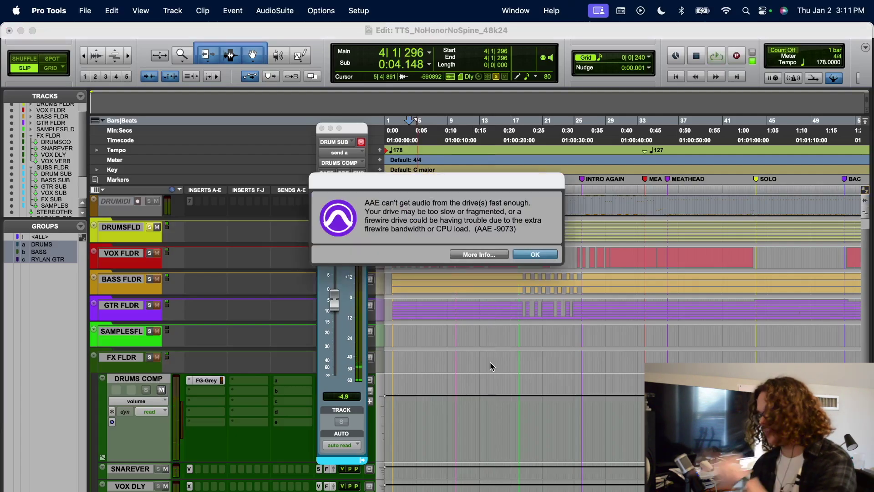
left_click(536, 254)
Close DRUM SUB's send window and collapse SUBS FLDR and FX FLDR
left_click(321, 129)
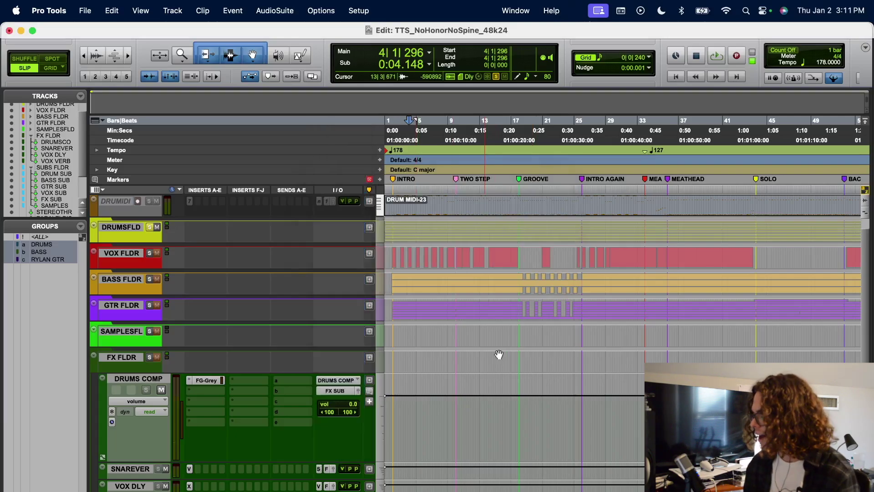
scroll(498, 354, "down", 5)
scroll(499, 354, "up", 3)
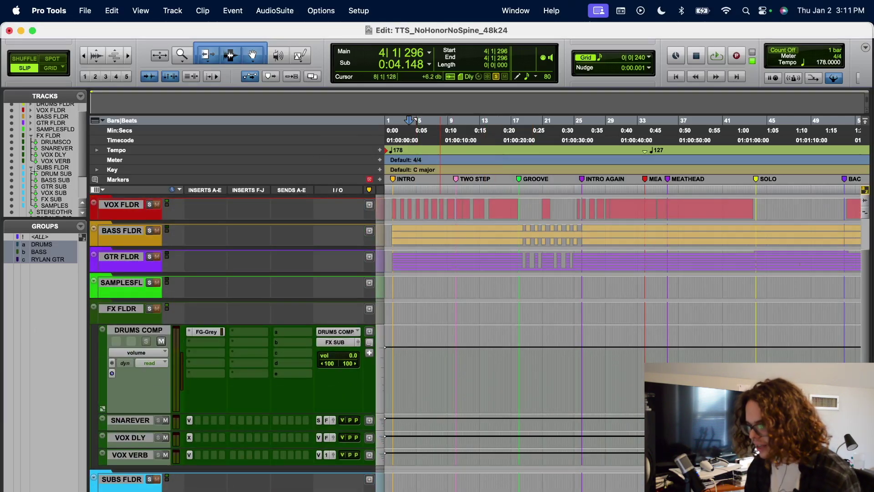
left_click(31, 168)
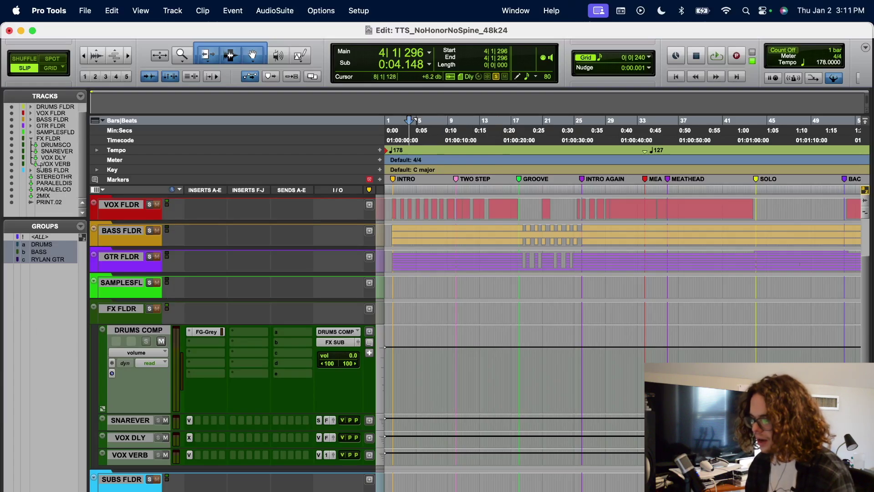
left_click(31, 139)
scroll(504, 371, "up", 3)
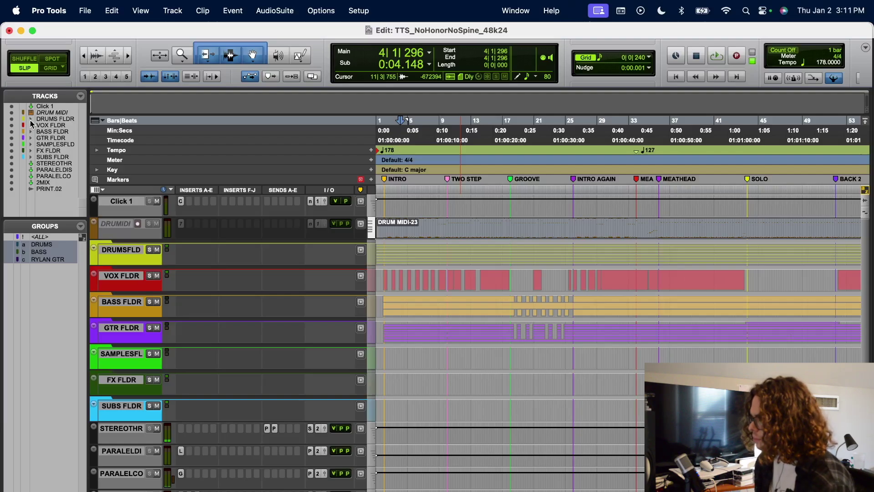
Solo the drums folder and play it from just before the GROOVE marker
left_click(447, 173)
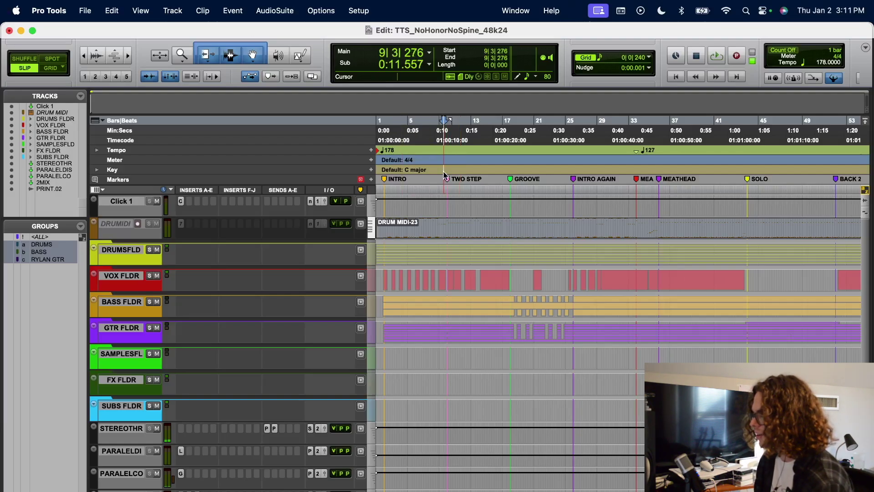
left_click(504, 156)
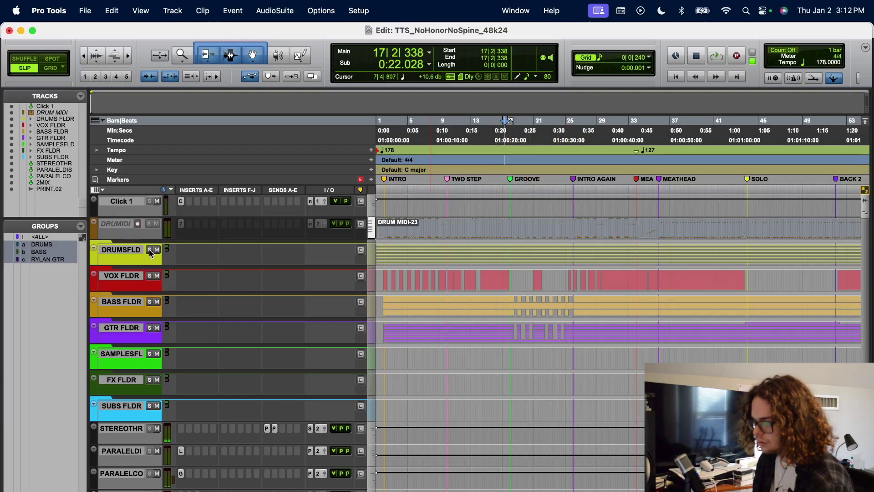
key("space")
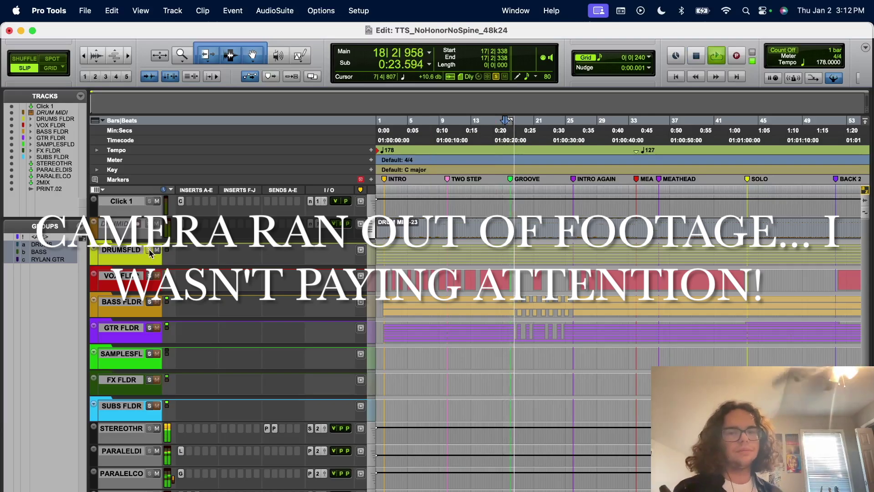